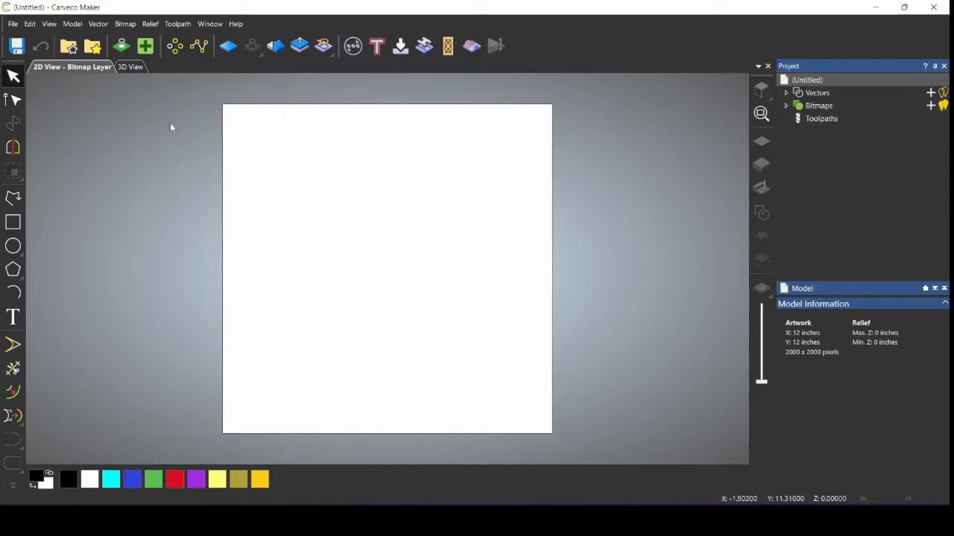
Step: Create a new model at the default 12 x 12 inch size
left_click(13, 25)
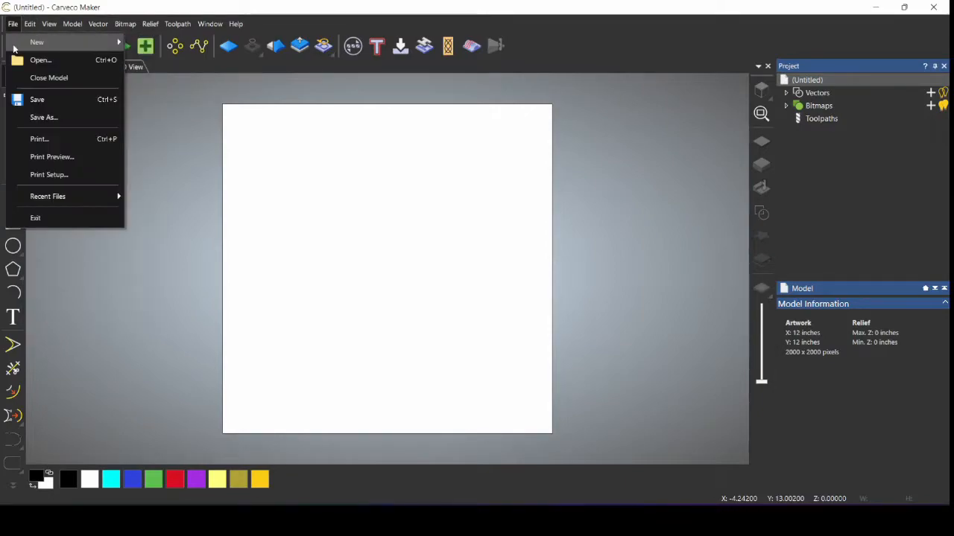
mouse_move(67, 49)
left_click(157, 43)
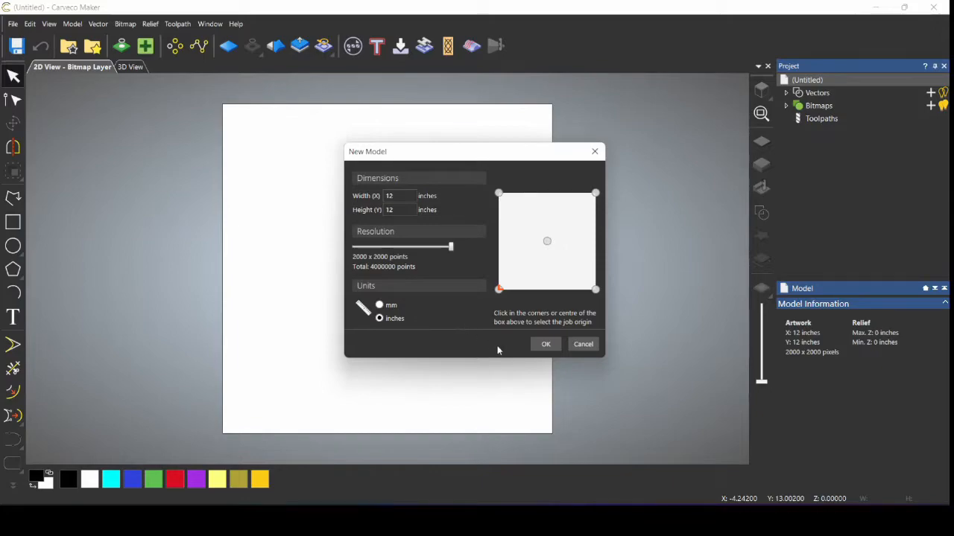
left_click(545, 346)
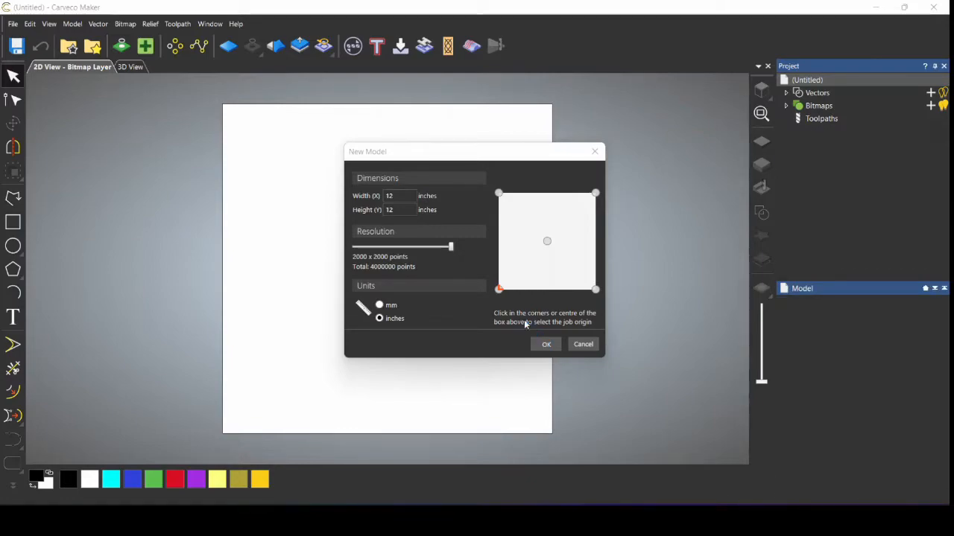
Step: Import the Texas outline image as a new bitmap layer
left_click(815, 106)
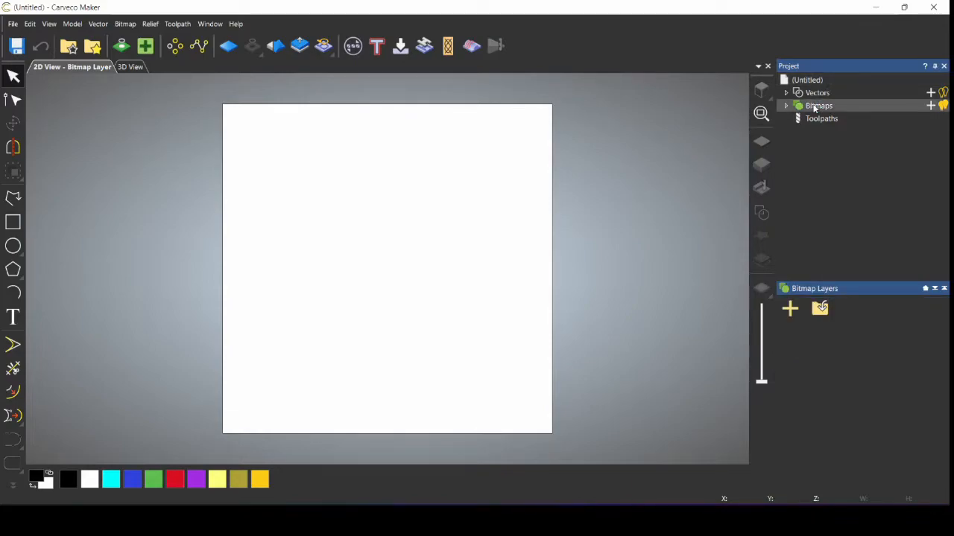
right_click(815, 108)
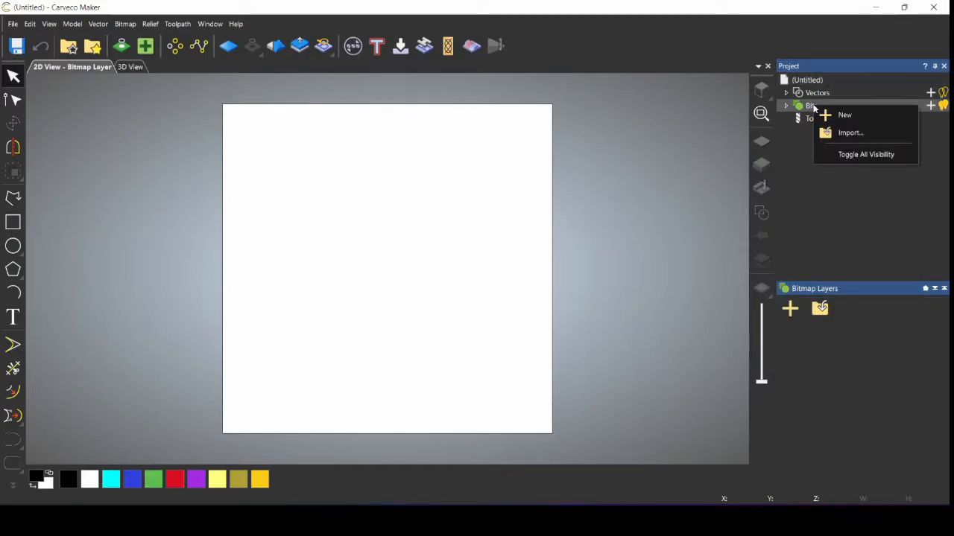
left_click(849, 133)
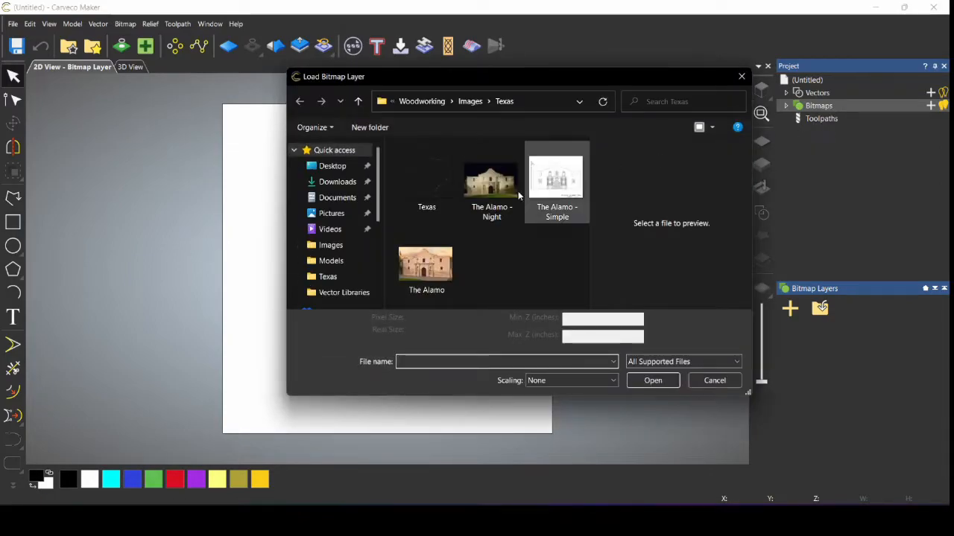
double_click(436, 182)
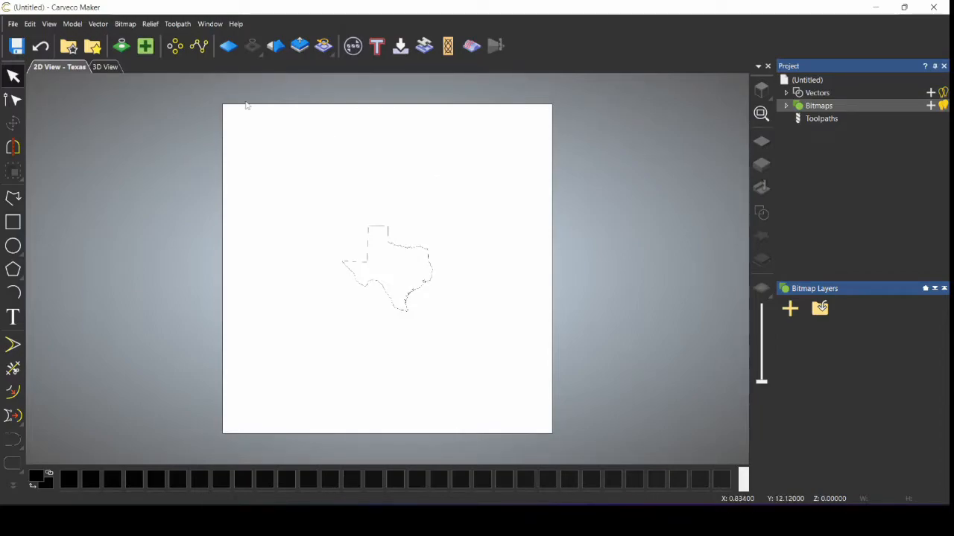
Step: In Bitmap to Vector, reduce the Texas image to 4 colours and apply
left_click(120, 47)
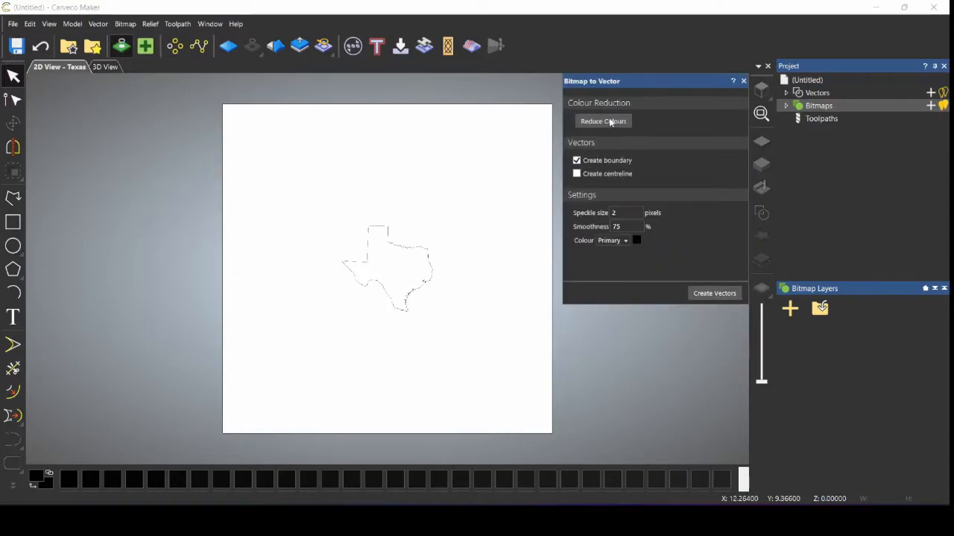
left_click(610, 123)
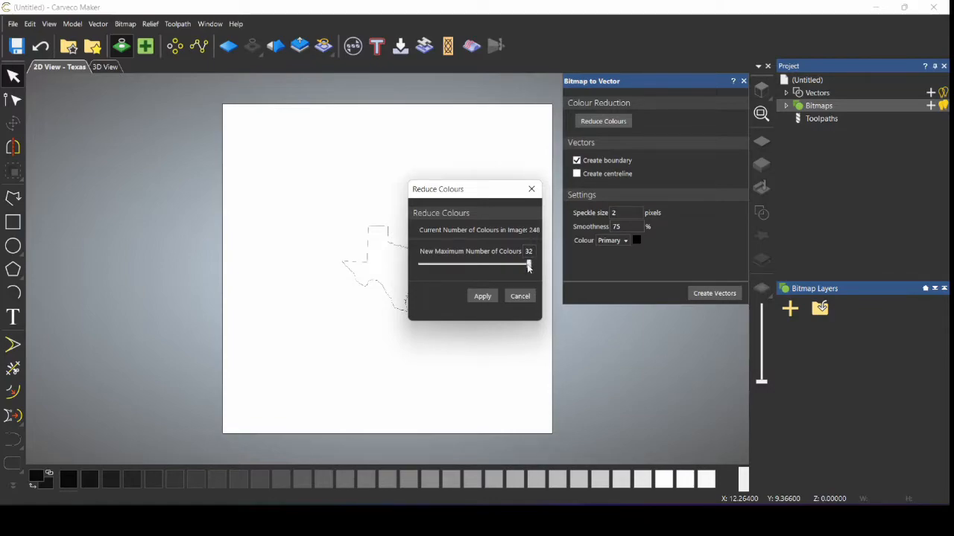
left_click_drag(529, 268, 420, 261)
left_click(481, 297)
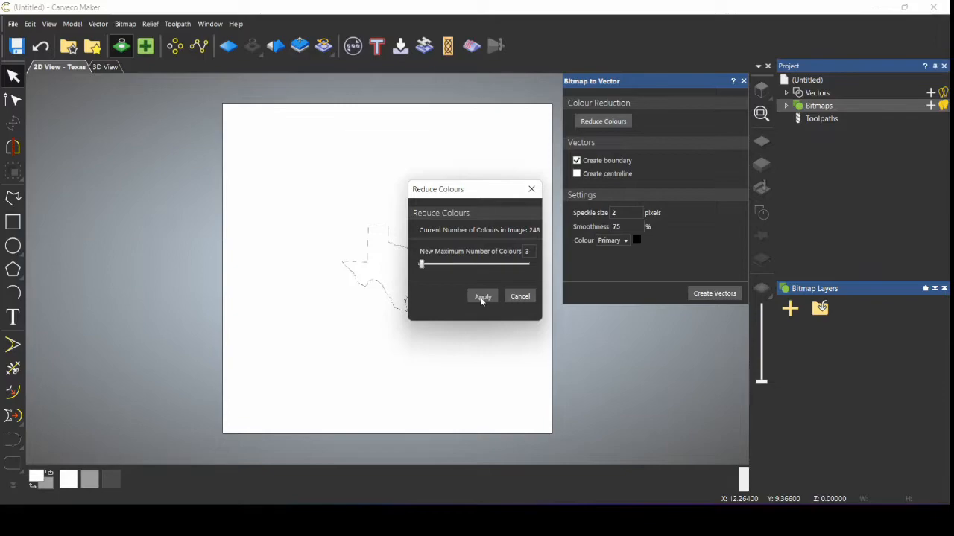
Step: Link the light grey to the dark grey outline colour and trace vectors from it
left_click(112, 479)
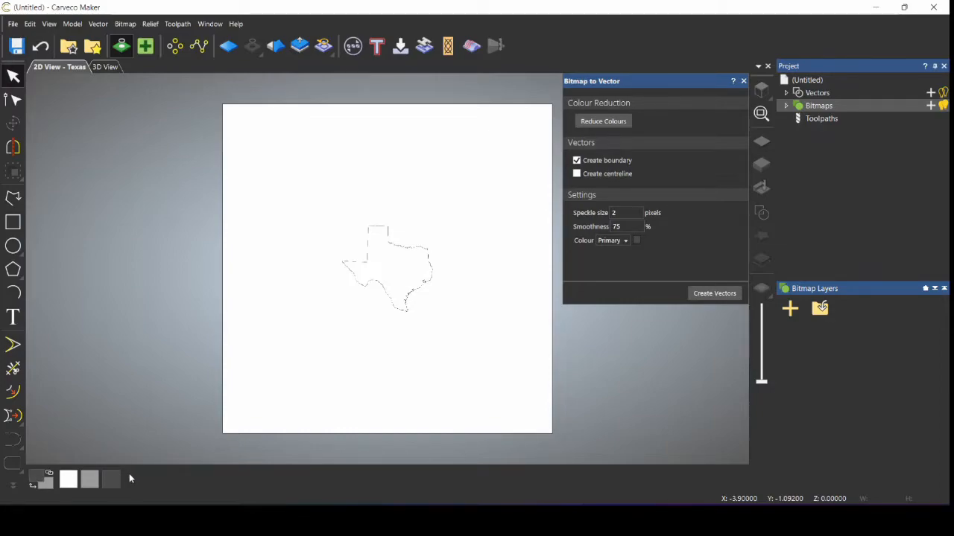
left_click(49, 476)
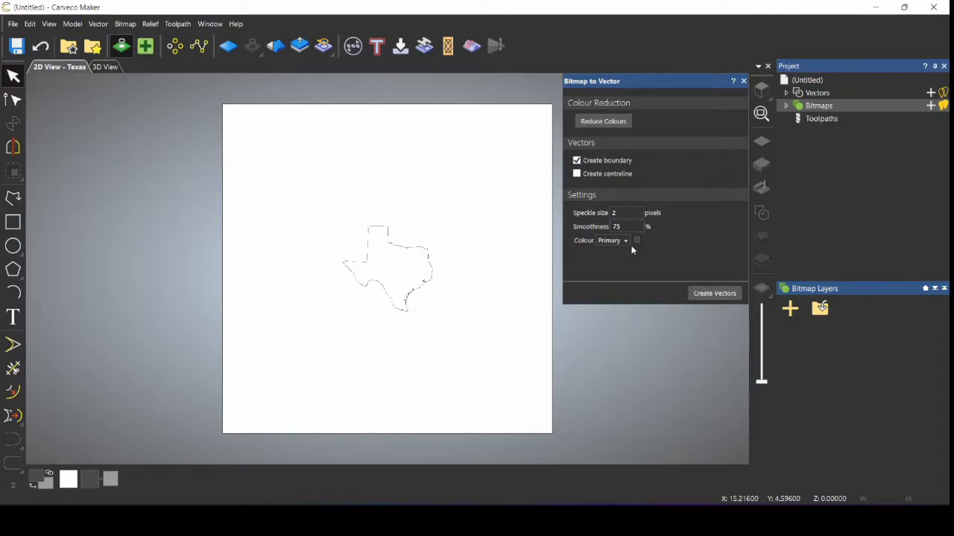
left_click(715, 295)
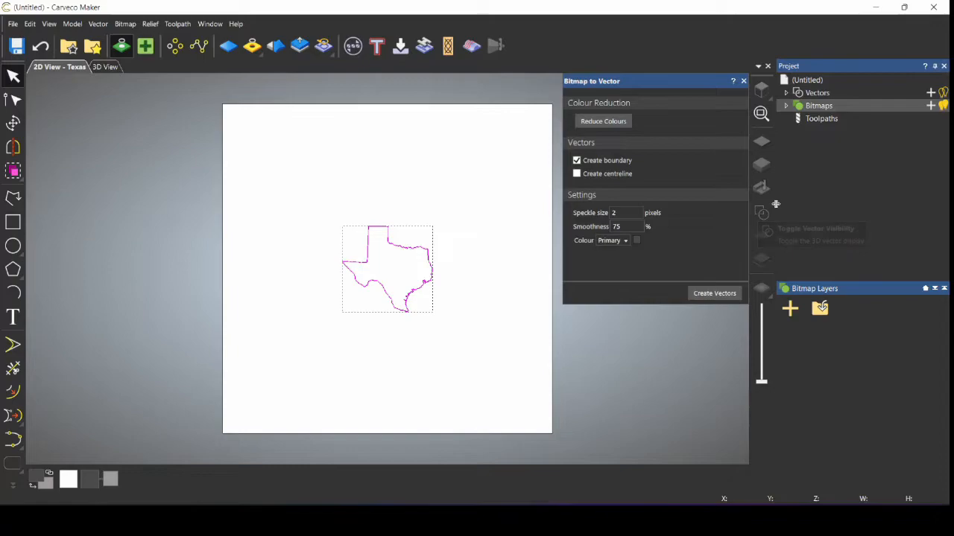
left_click(744, 81)
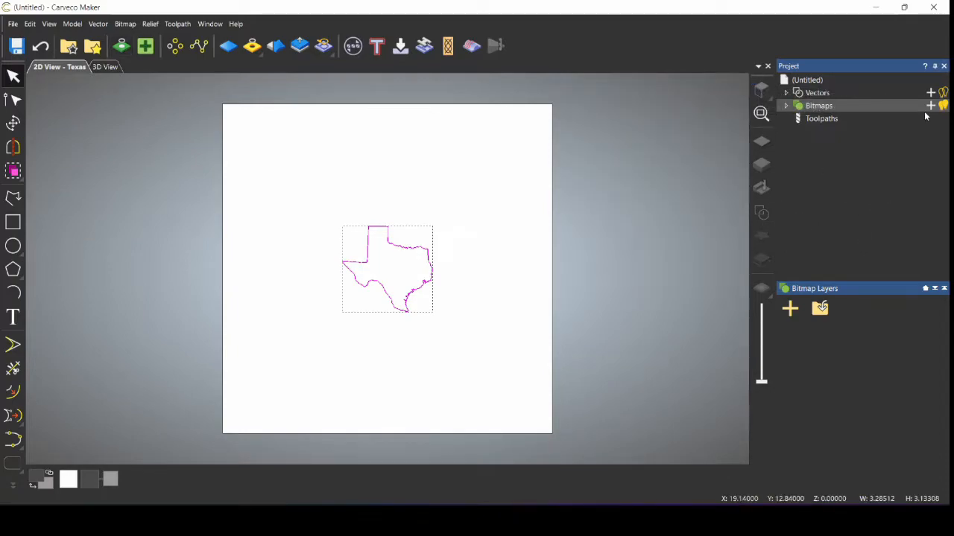
Step: Hide the Texas bitmap layer and zoom in to inspect the traced vector line
left_click(942, 107)
scroll(402, 274, "up", 2)
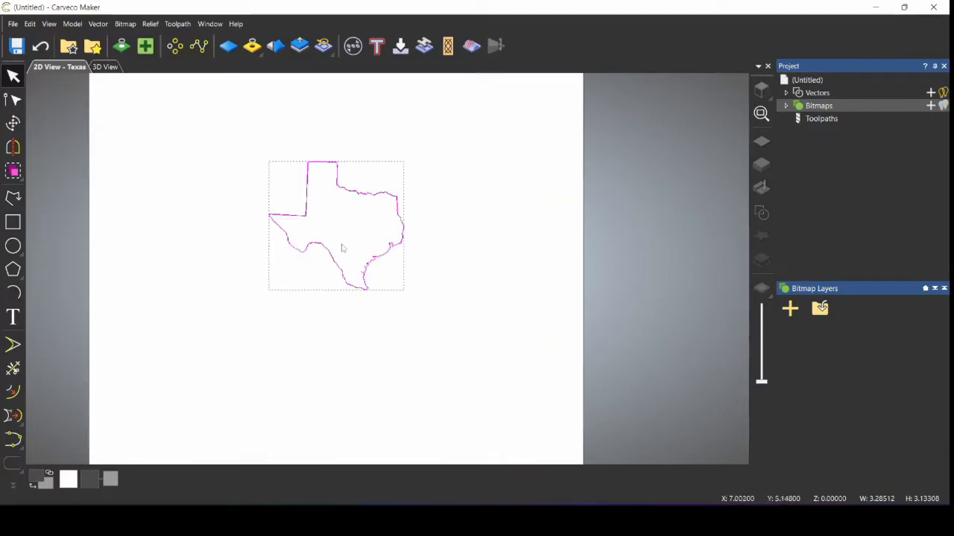
scroll(329, 186, "up", 3)
scroll(328, 188, "up", 3)
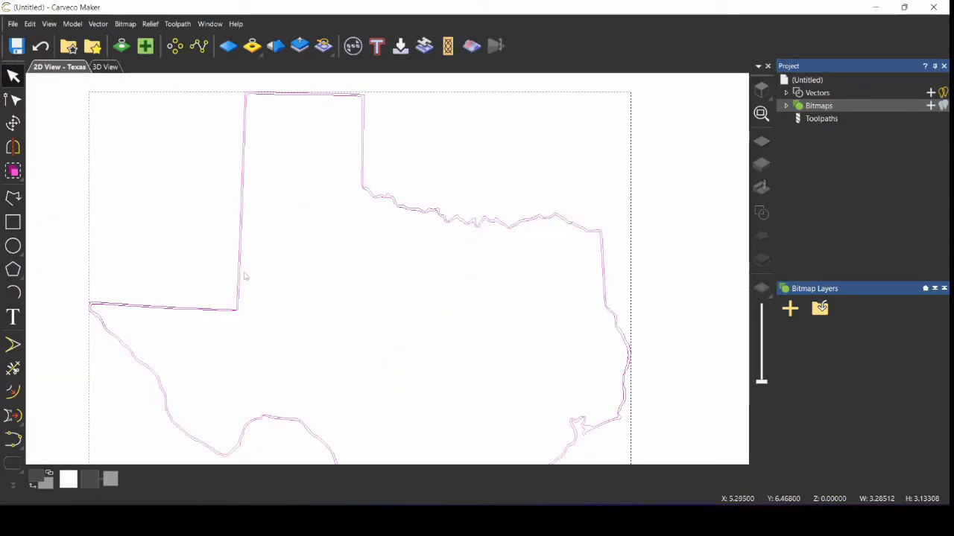
left_click(193, 247)
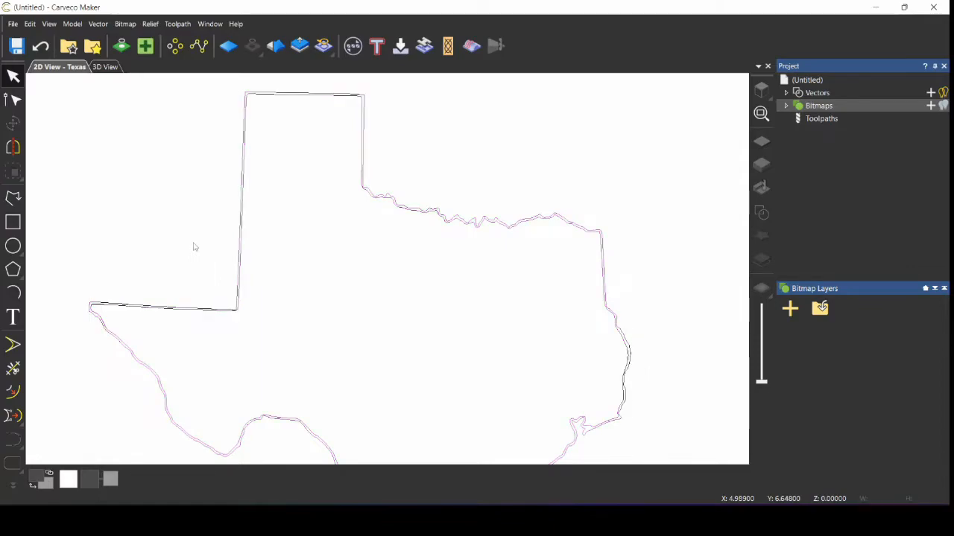
left_click(242, 247)
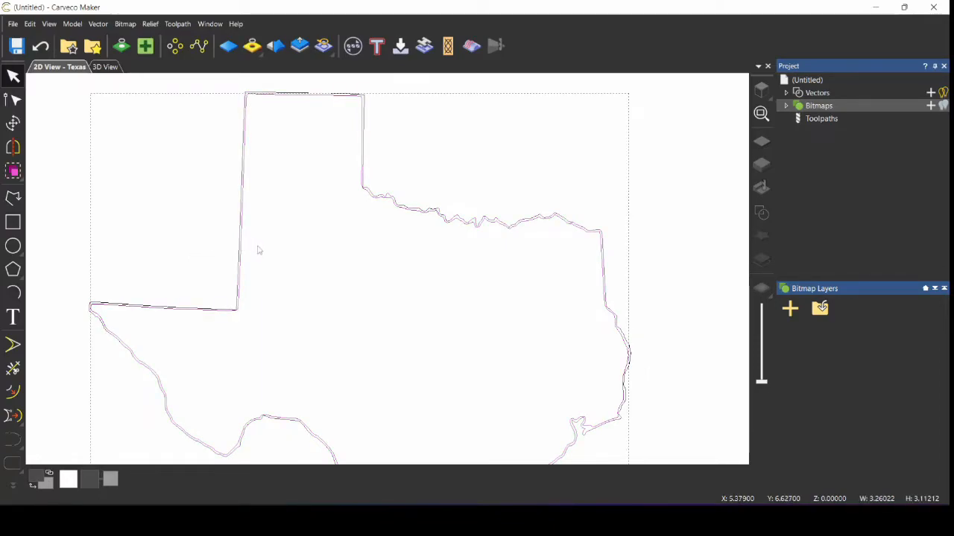
left_click(256, 250)
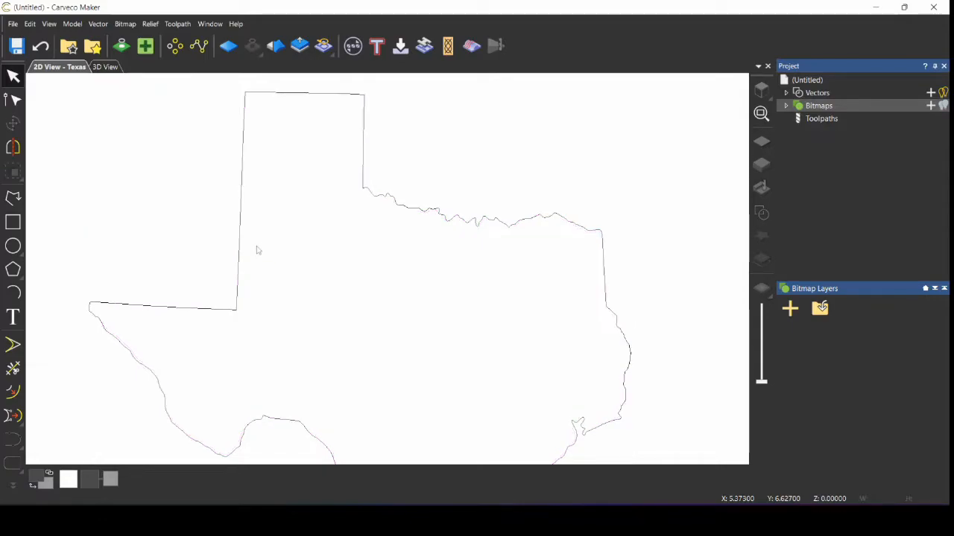
Step: Box-select the whole Texas vector outline
scroll(306, 232, "down", 2)
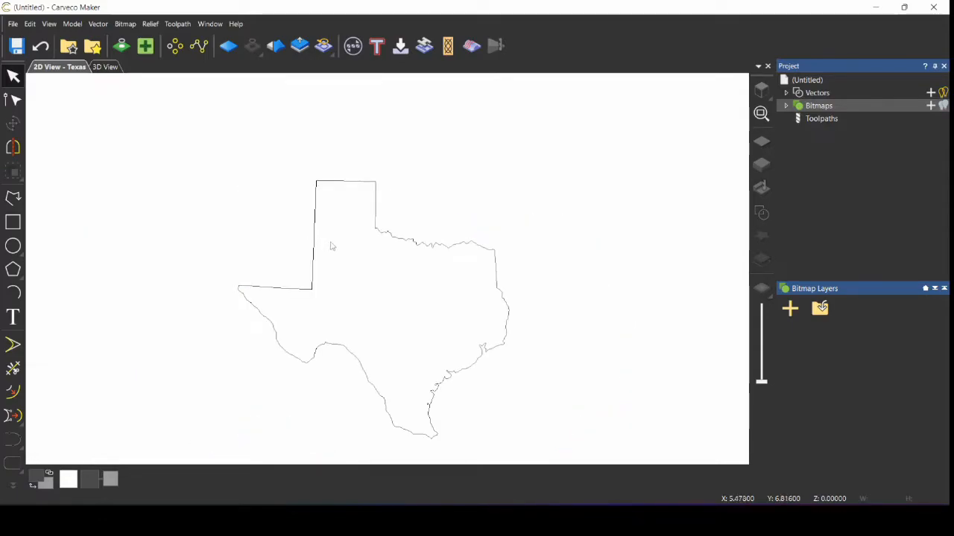
scroll(331, 246, "down", 1)
left_click_drag(277, 206, 505, 403)
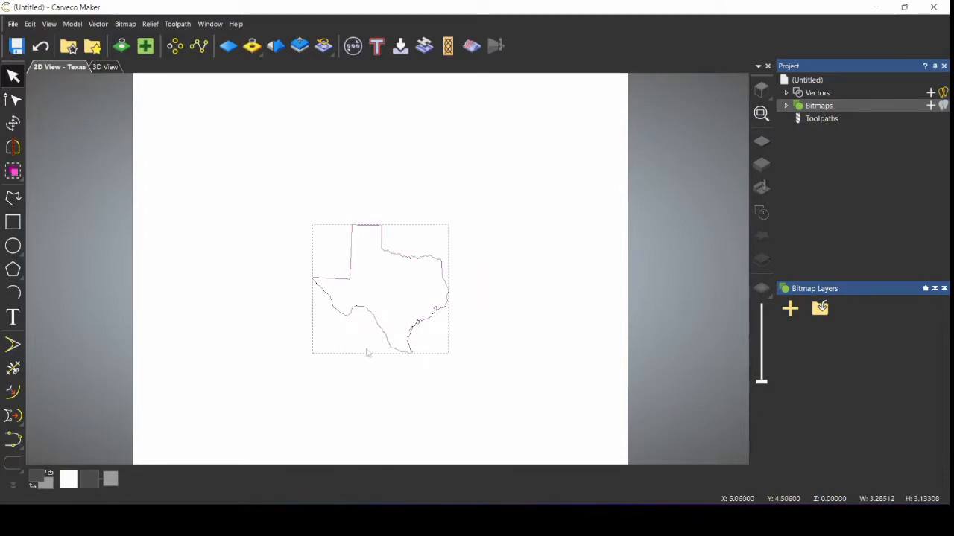
Step: Resize the Texas outline to 11 inches wide with locked aspect, about 10.49 inches tall
left_click(13, 124)
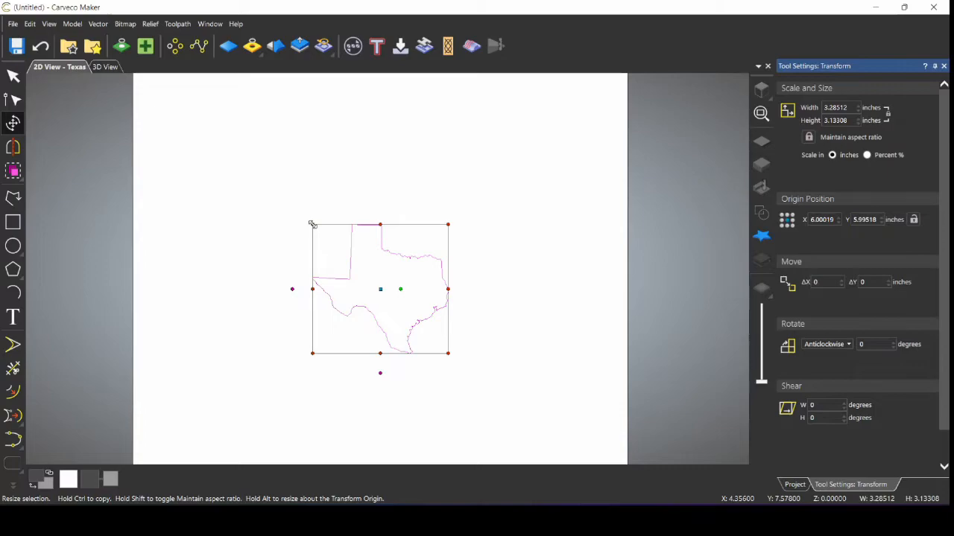
left_click_drag(312, 224, 288, 204)
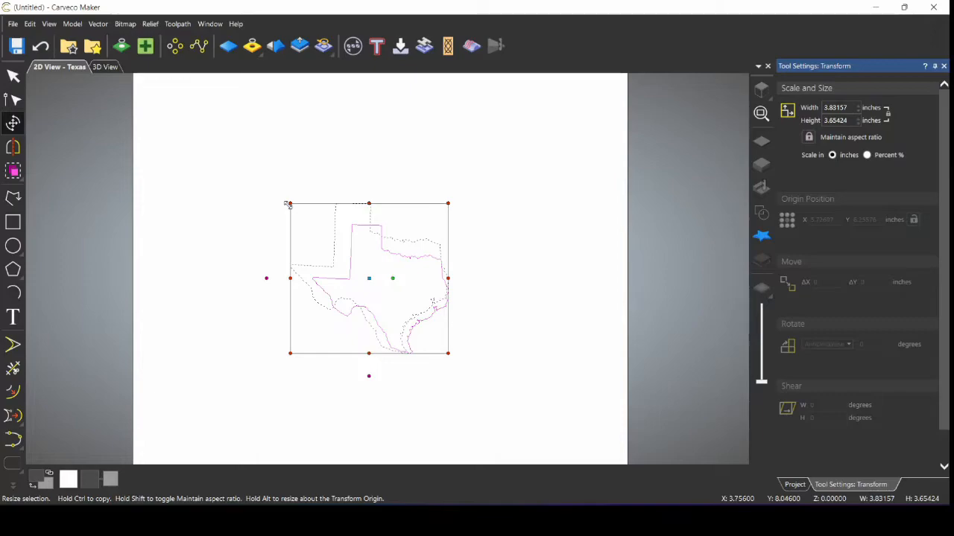
mouse_move(288, 204)
left_mouse_down()
mouse_move(307, 214)
mouse_move(274, 198)
mouse_move(304, 213)
mouse_move(293, 207)
left_mouse_up()
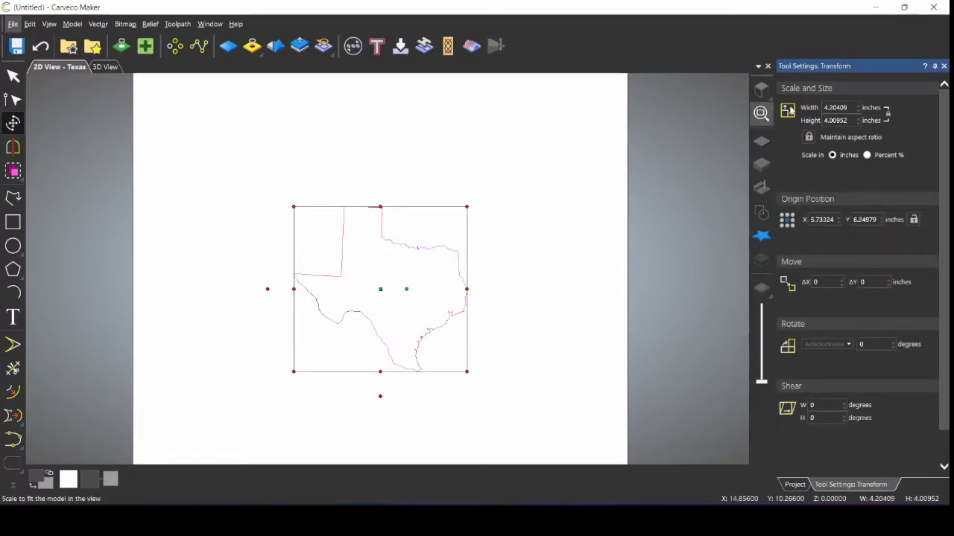
left_click_drag(848, 109, 823, 111)
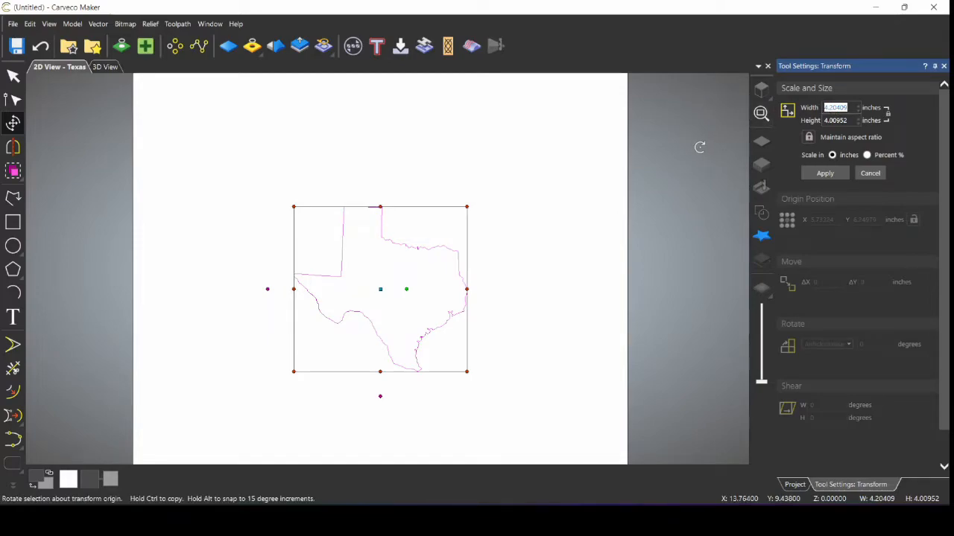
type("11")
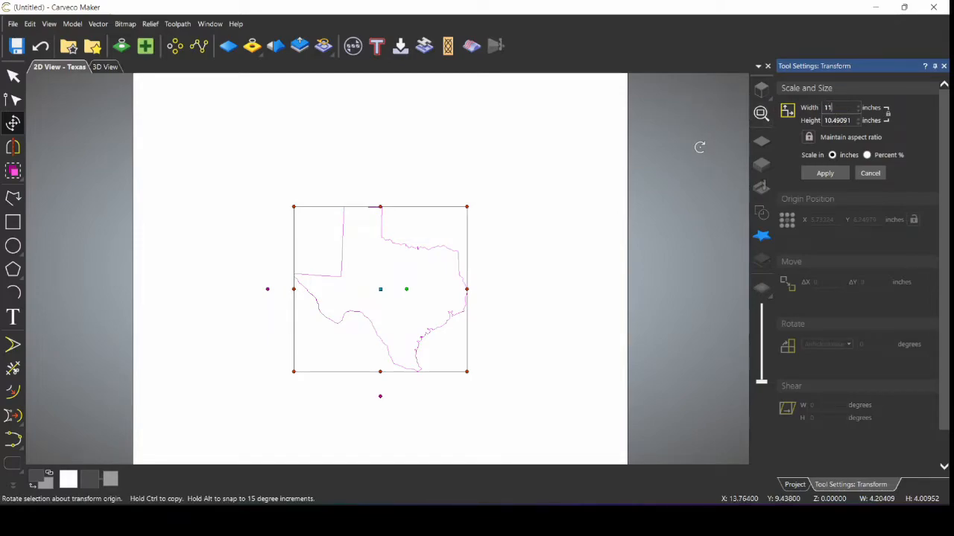
left_click(824, 174)
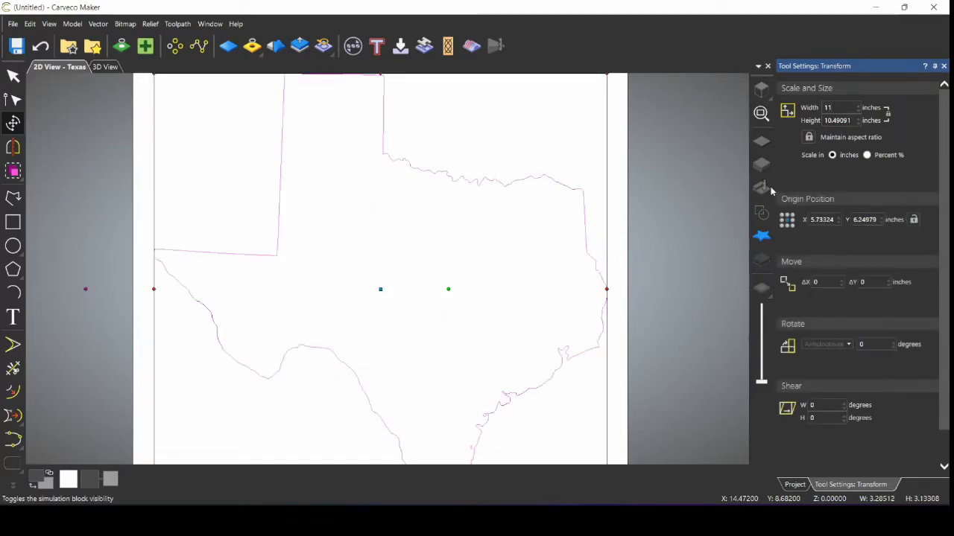
left_click(944, 66)
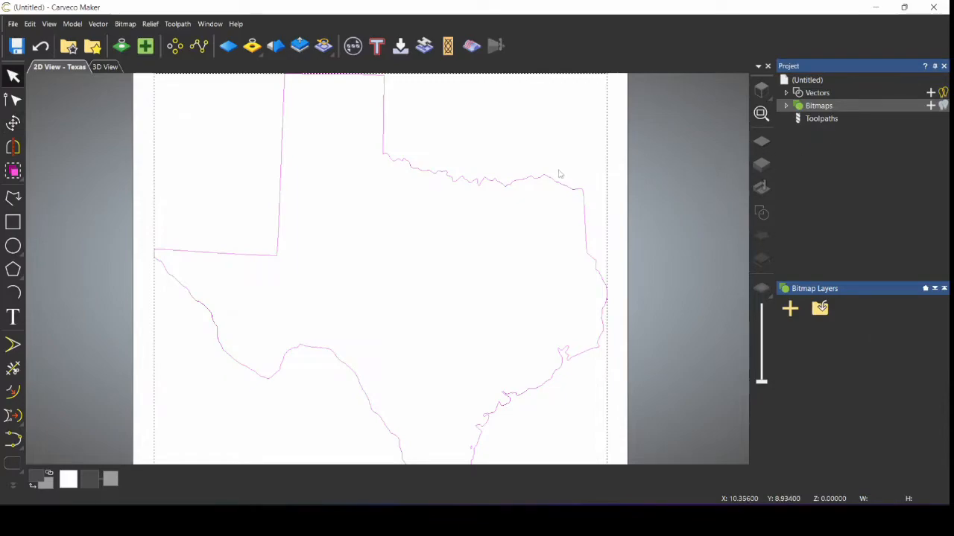
Step: Offset the Texas outline outward by 0.25 inches with sharp corners
scroll(491, 194, "down", 1)
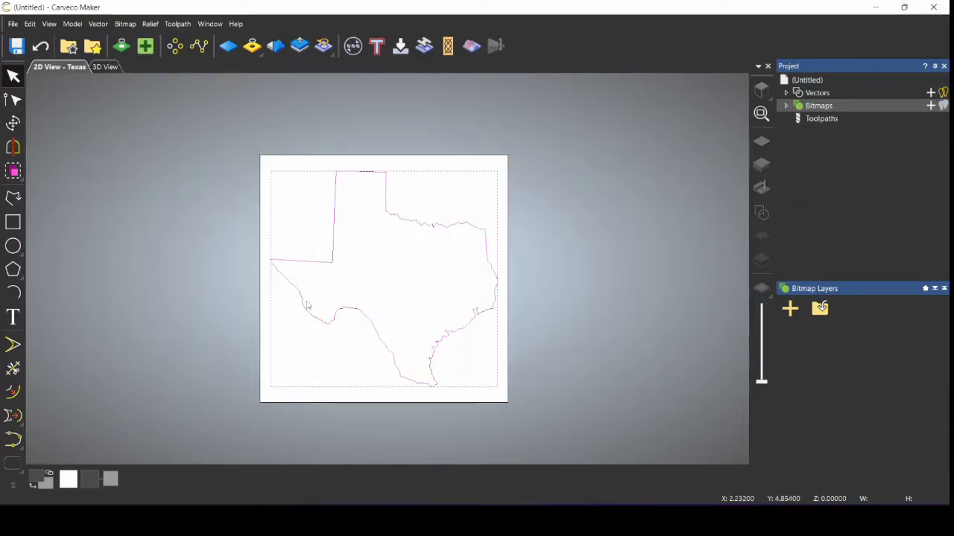
left_click(18, 393)
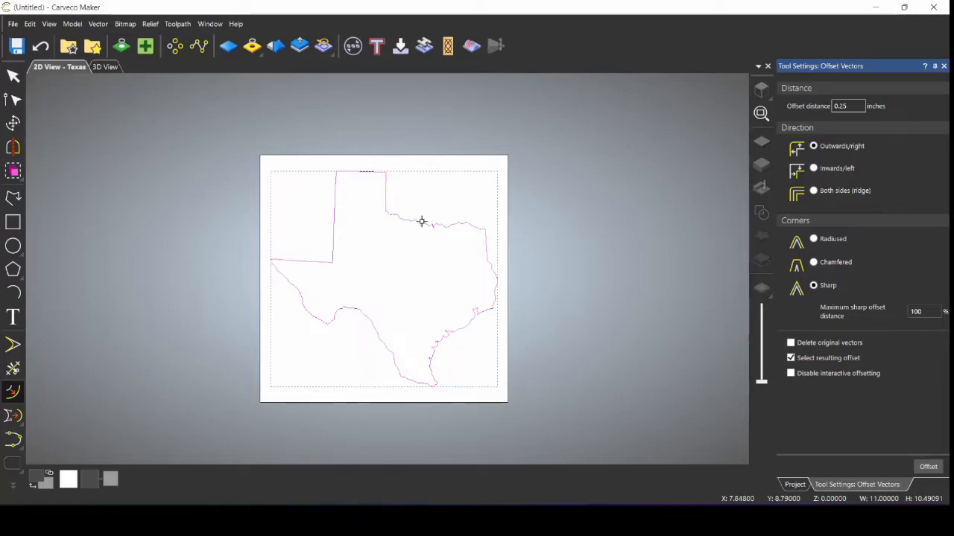
left_click_drag(422, 221, 432, 217)
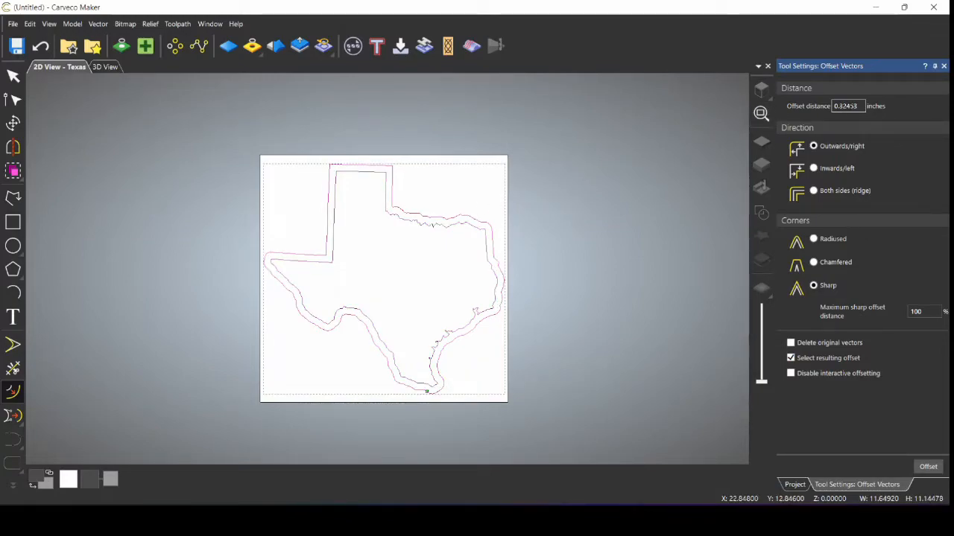
double_click(846, 107)
left_click(929, 469)
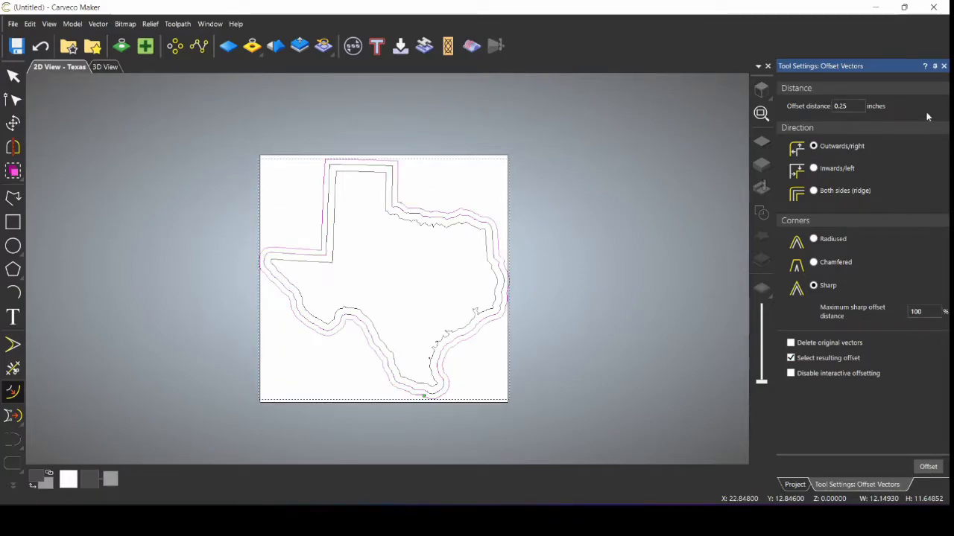
left_click(943, 66)
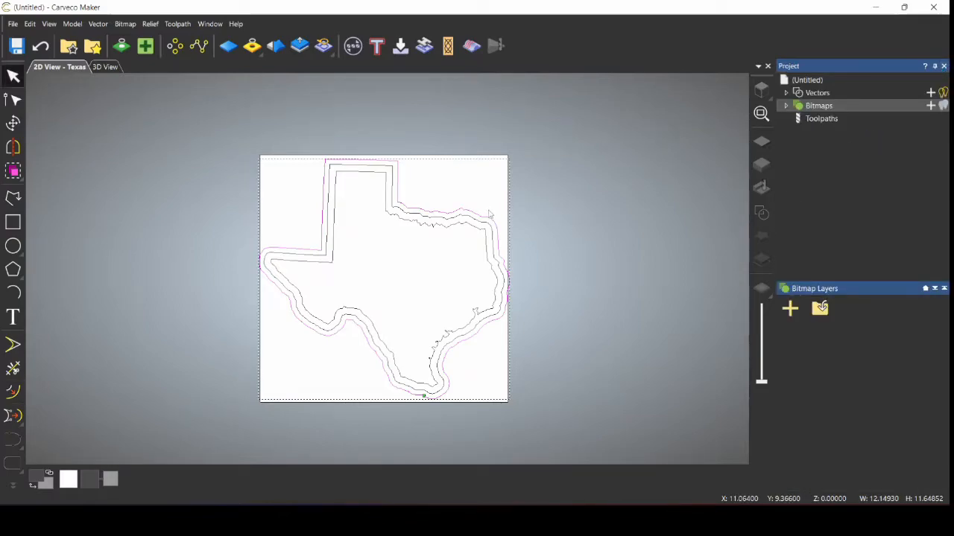
Step: Delete the extra outer offset and import the Flag - Texas Outline vector file
key("Delete")
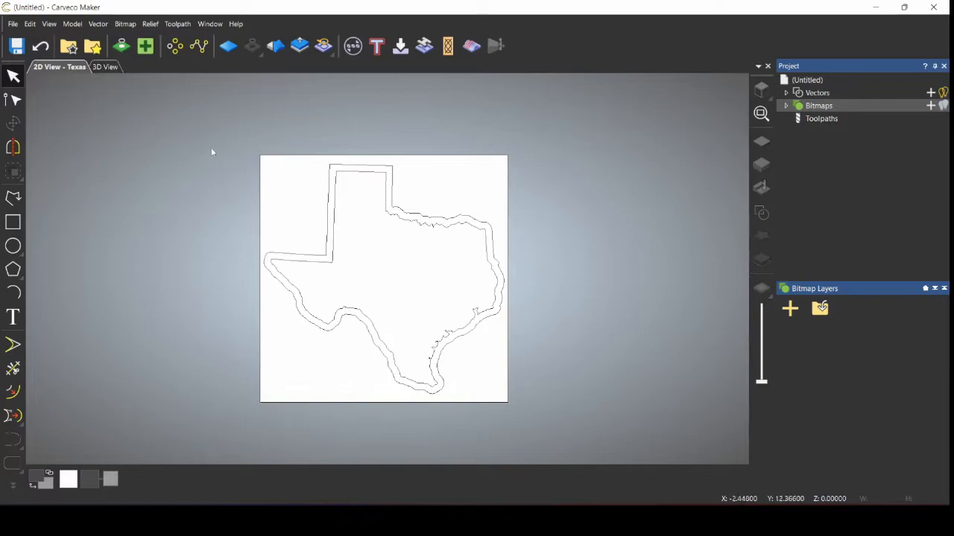
right_click(821, 93)
left_click(864, 122)
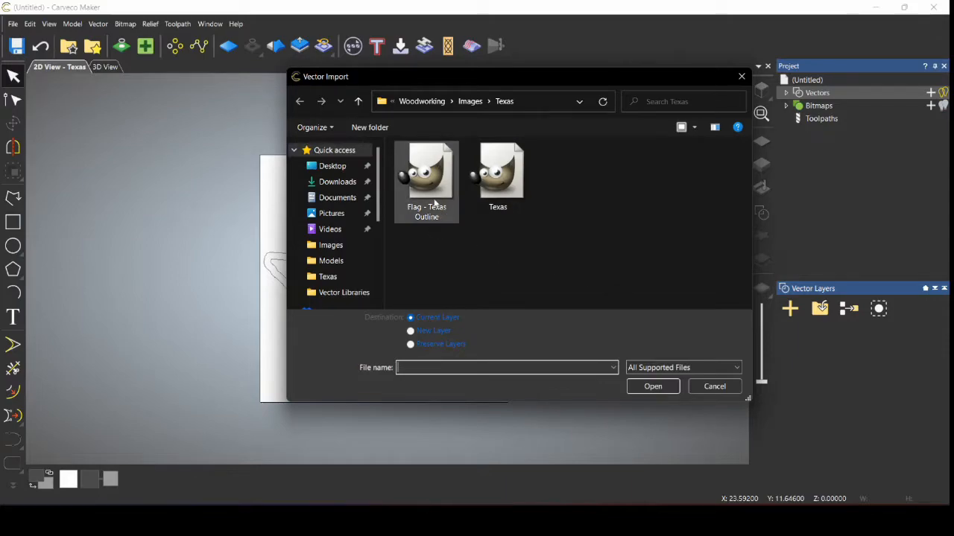
double_click(427, 179)
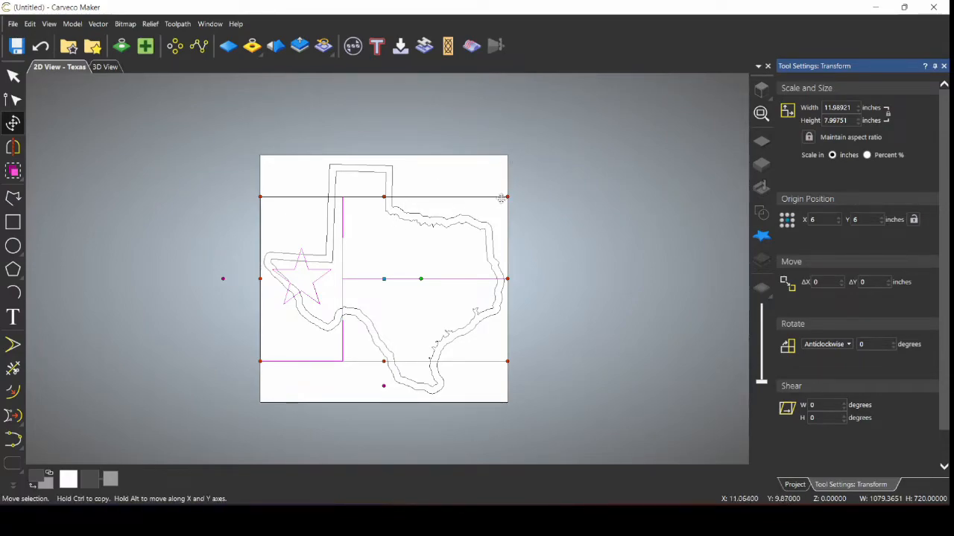
key("Escape")
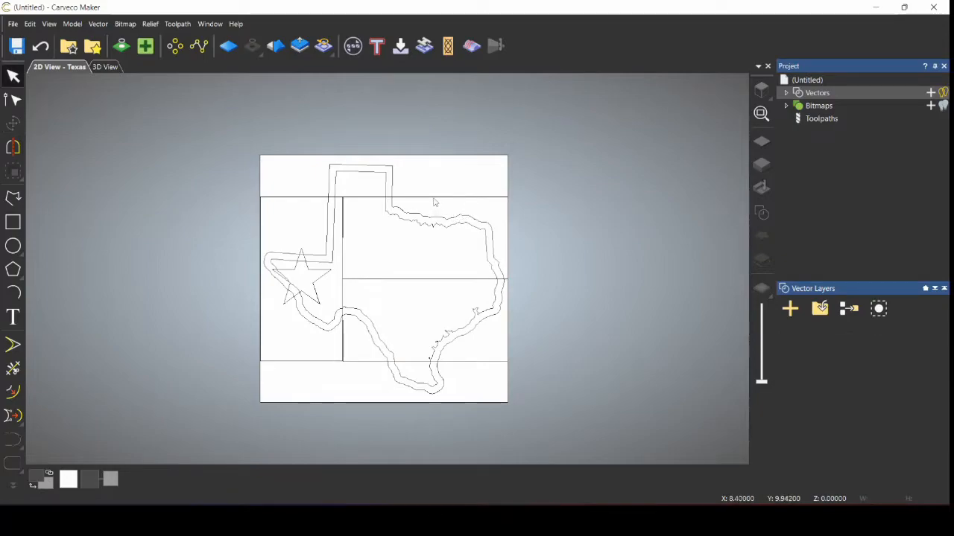
Step: Nudge the two right flag stripes to the right together
left_click(435, 199)
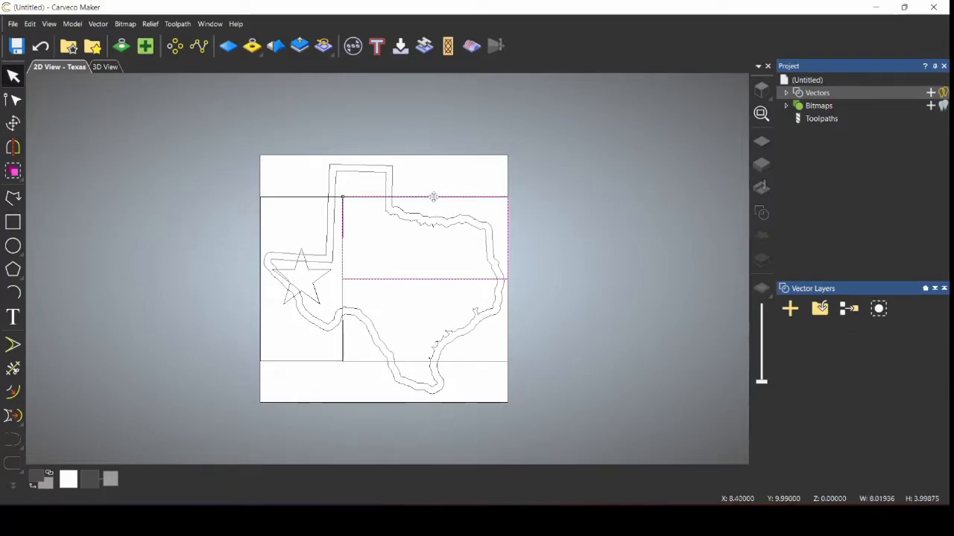
left_click(422, 362)
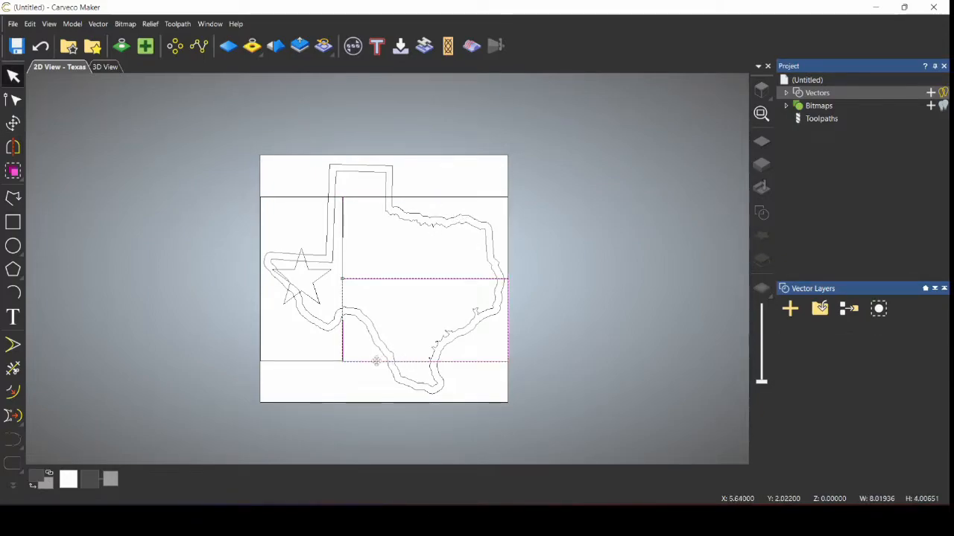
left_click(297, 362)
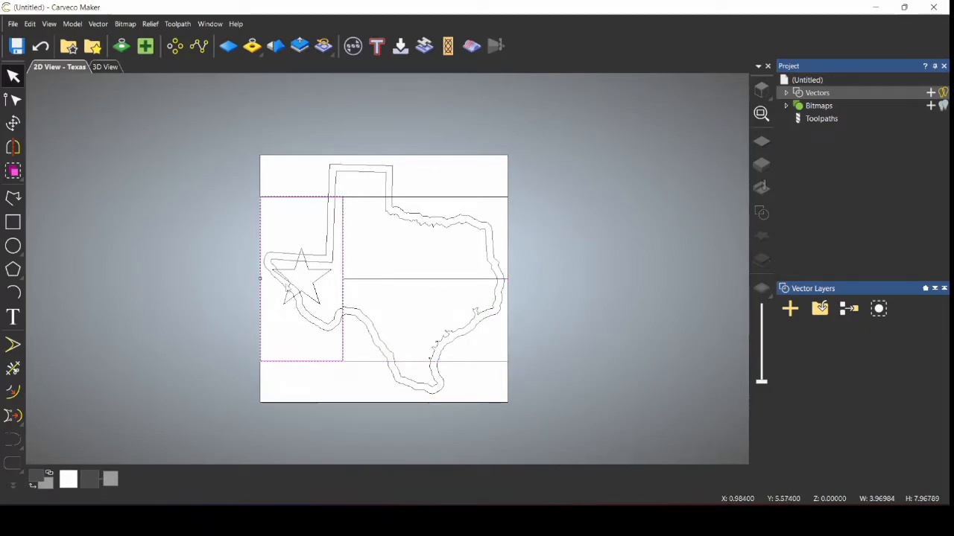
left_click(320, 278)
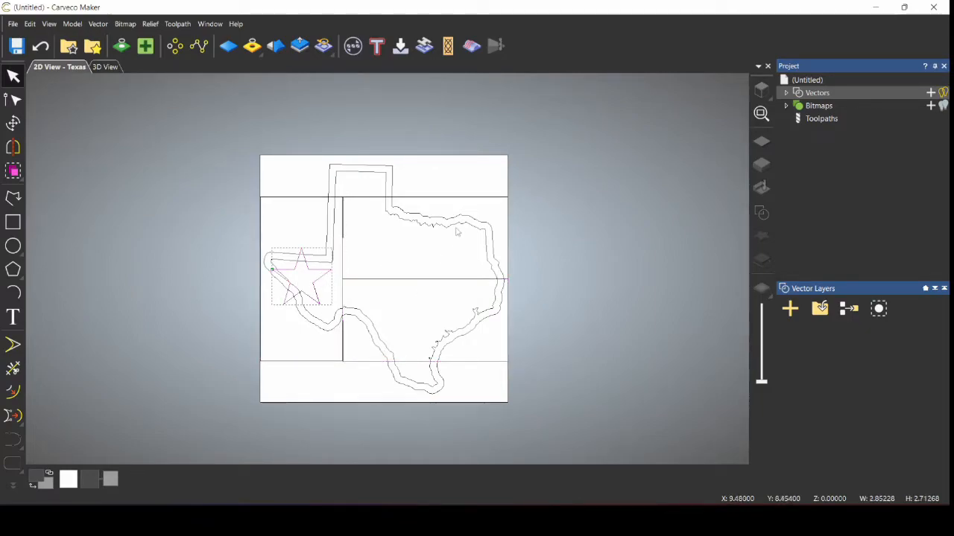
left_click(416, 197)
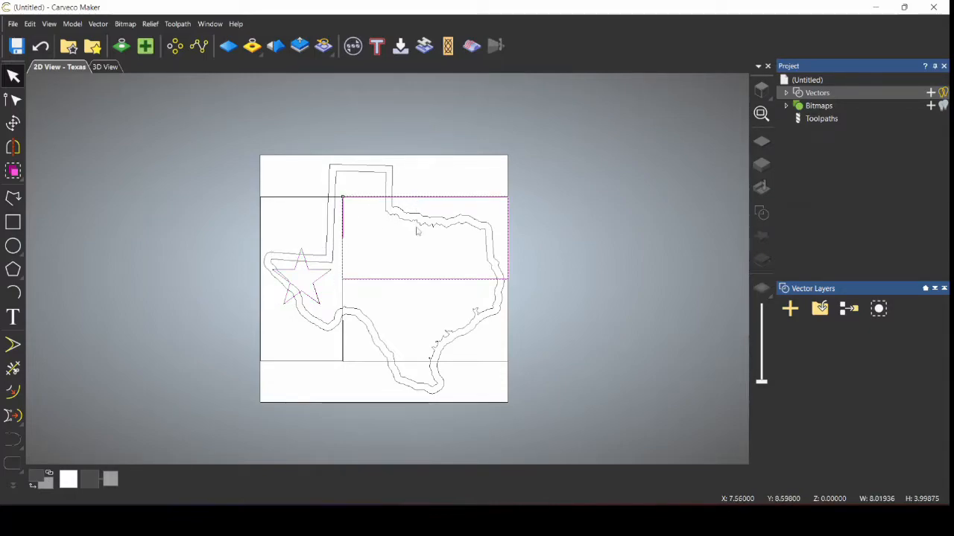
left_click(419, 364, "shift")
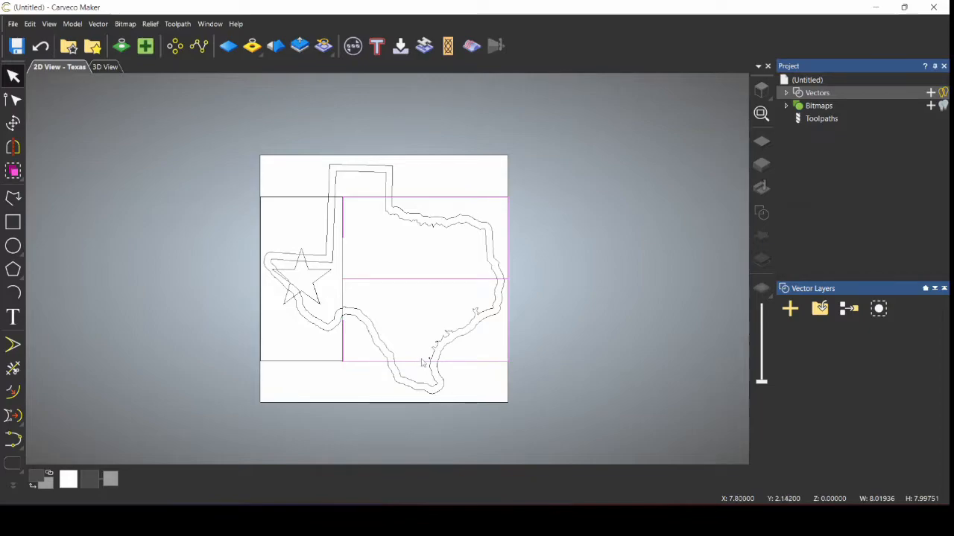
key("Right")
key("Right")
key("Right")
key("Right")
key("Right")
key("Right")
key("Right")
key("Right")
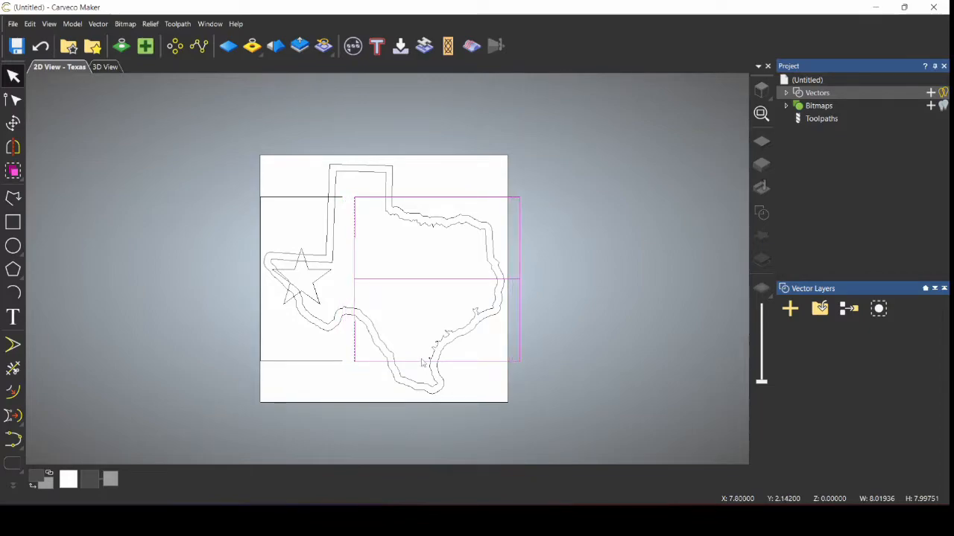
key("Right")
key("Right")
key("Right")
key("Right")
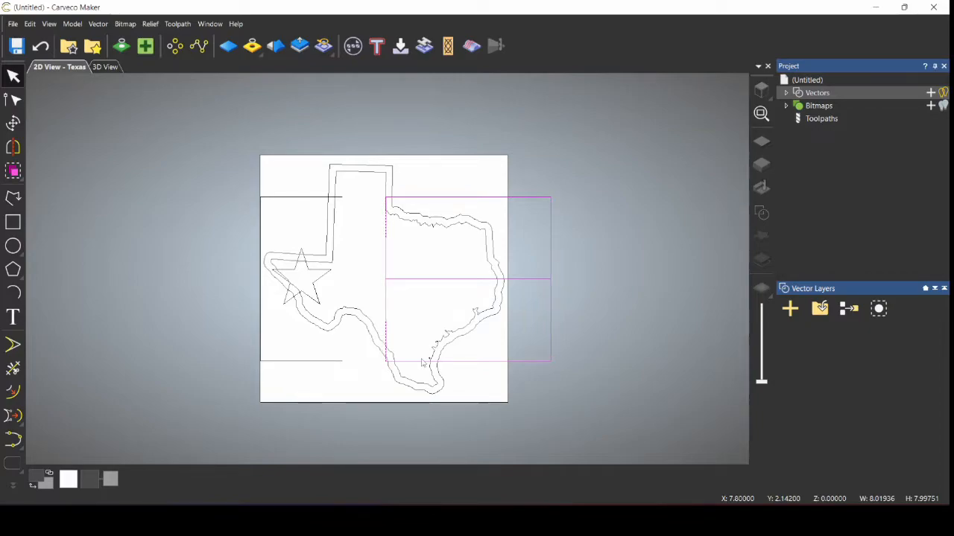
left_click(429, 321)
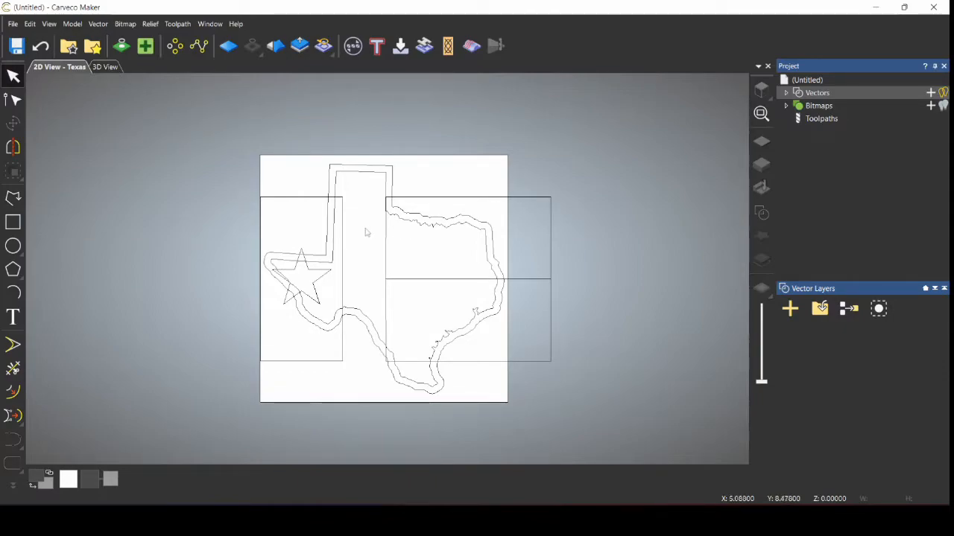
Step: Stretch the upper-right stripe to the sheet top and the lower stripe to the bottom
left_click(431, 198)
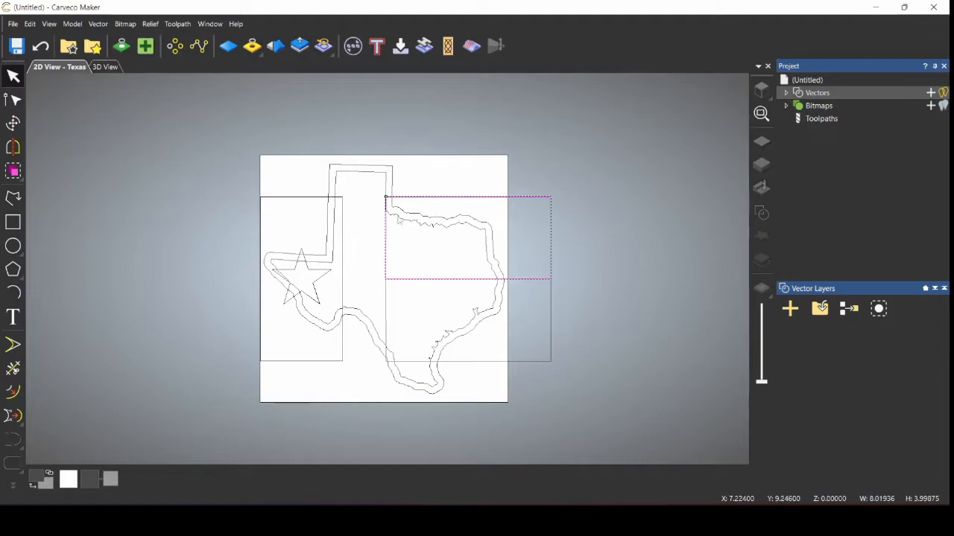
left_click(13, 123)
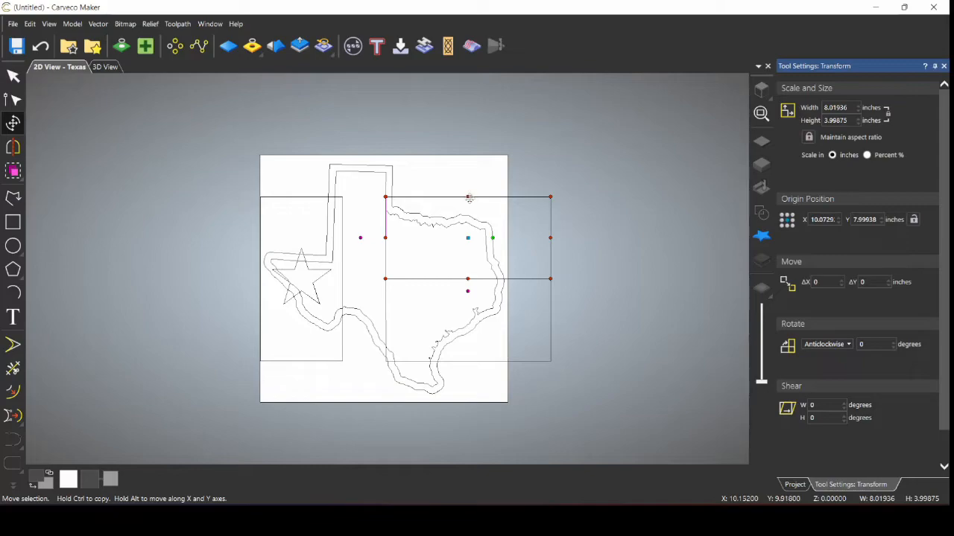
left_click_drag(468, 196, 468, 153)
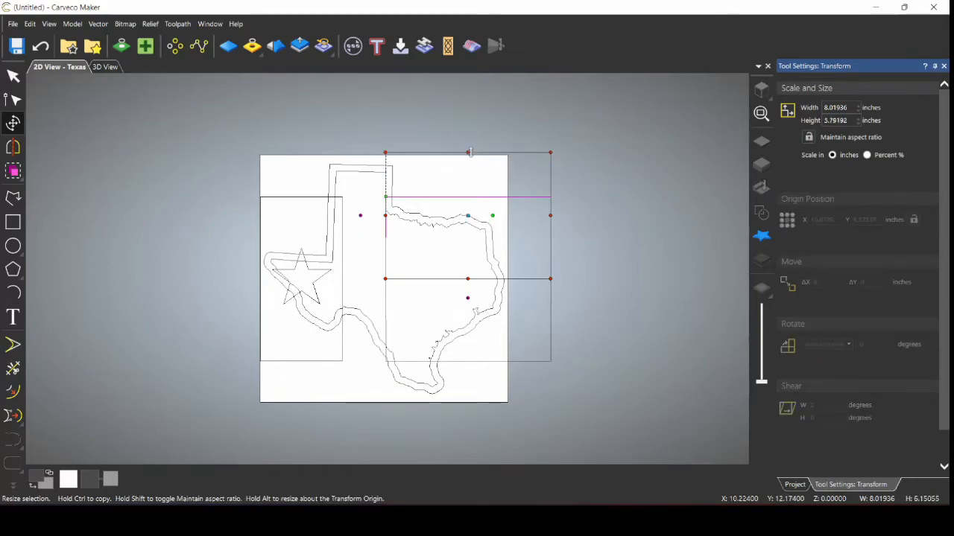
left_click(462, 368)
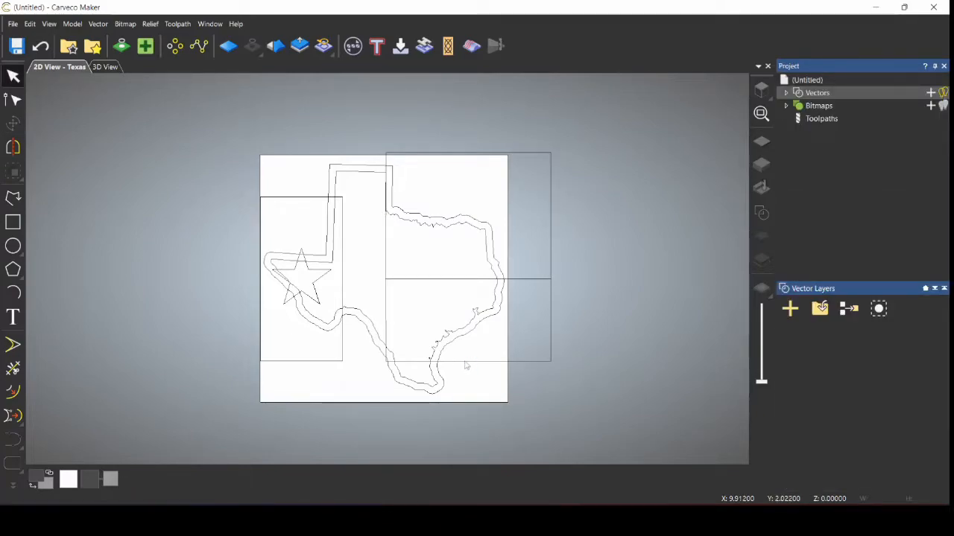
left_click(467, 362)
left_click(13, 123)
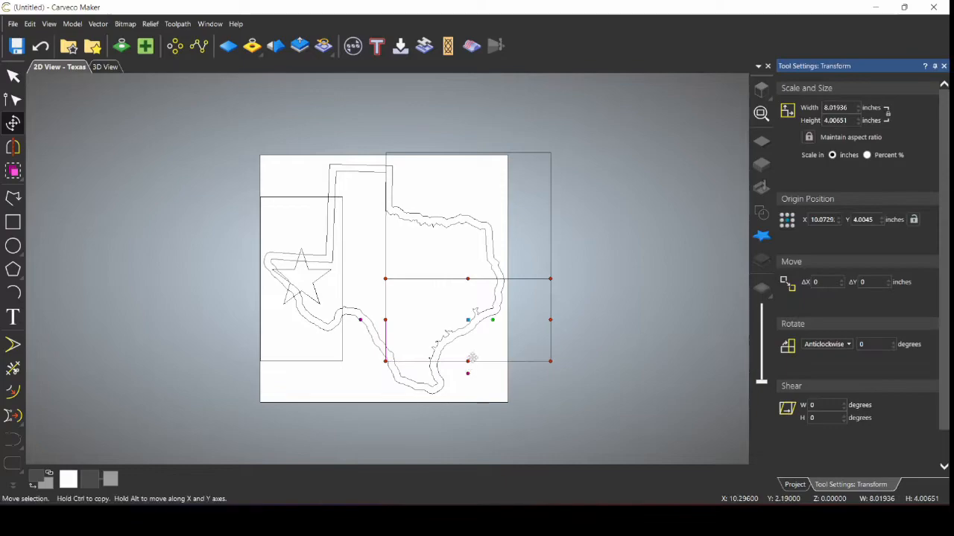
left_click_drag(468, 361, 477, 397)
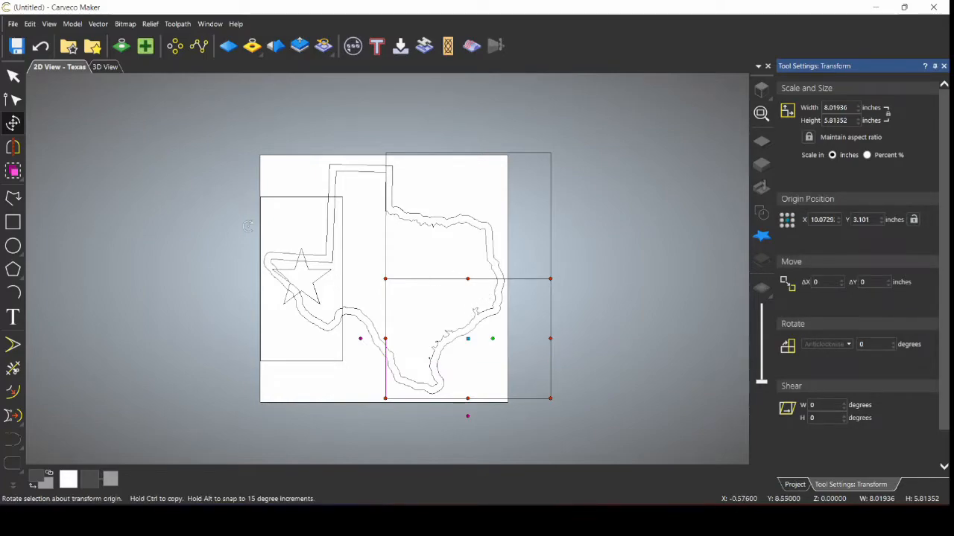
left_click(343, 267)
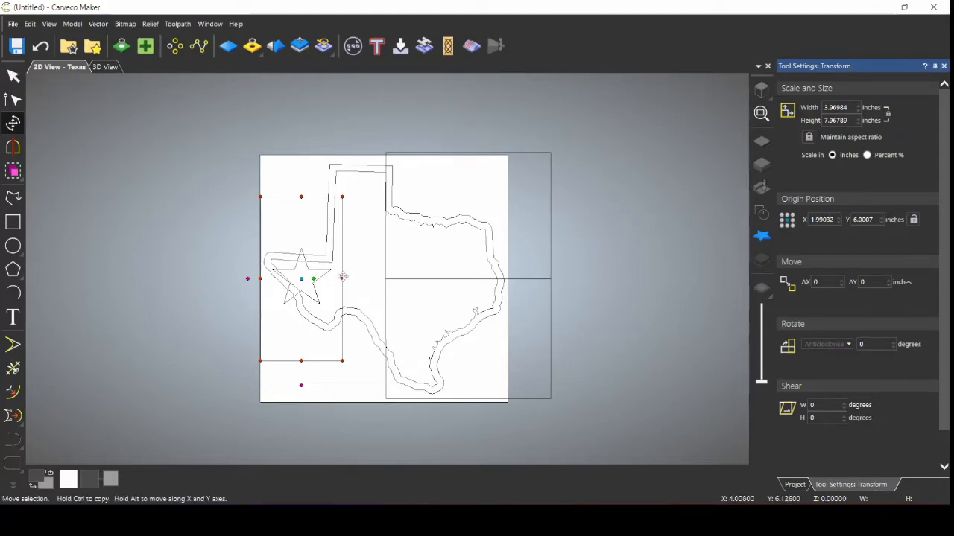
Step: Widen the star panel to meet the right stripes and stretch it up, about 6.06 x 9.68 inches
left_click_drag(343, 277, 382, 213)
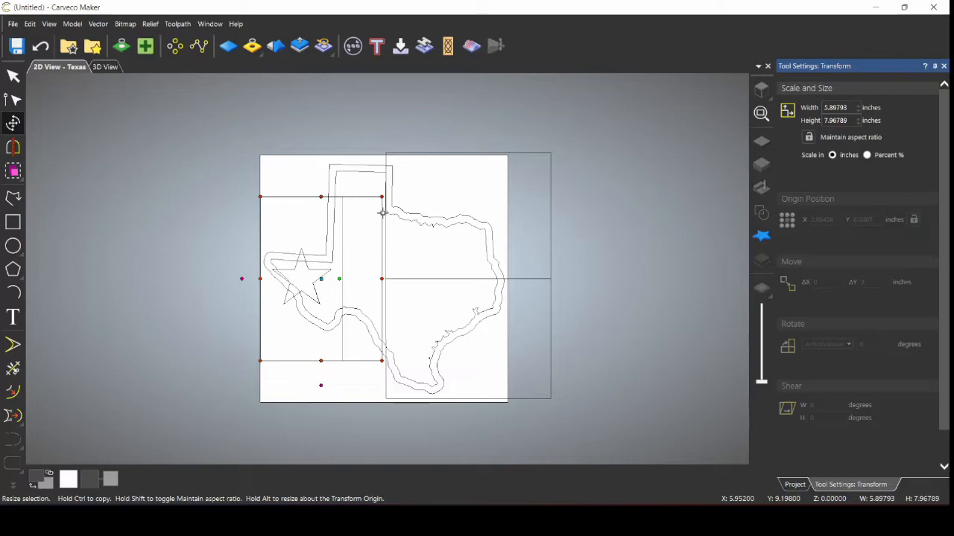
scroll(382, 213, "up", 5)
left_click_drag(382, 213, 406, 200)
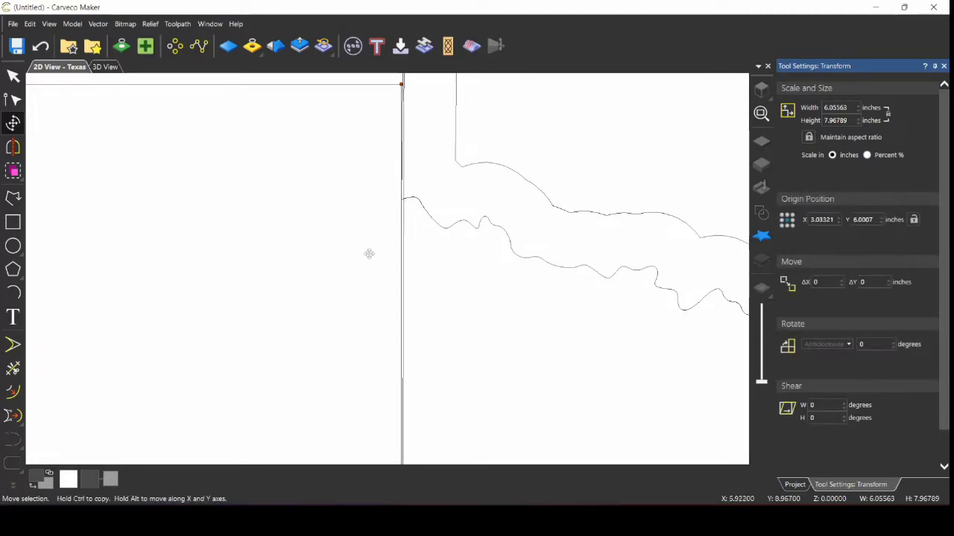
scroll(336, 214, "down", 3)
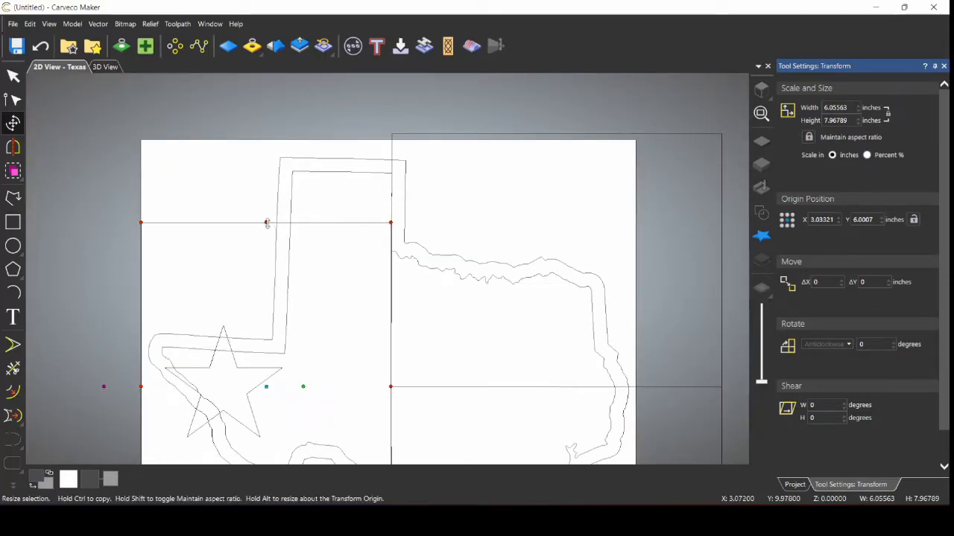
left_click_drag(267, 222, 276, 154)
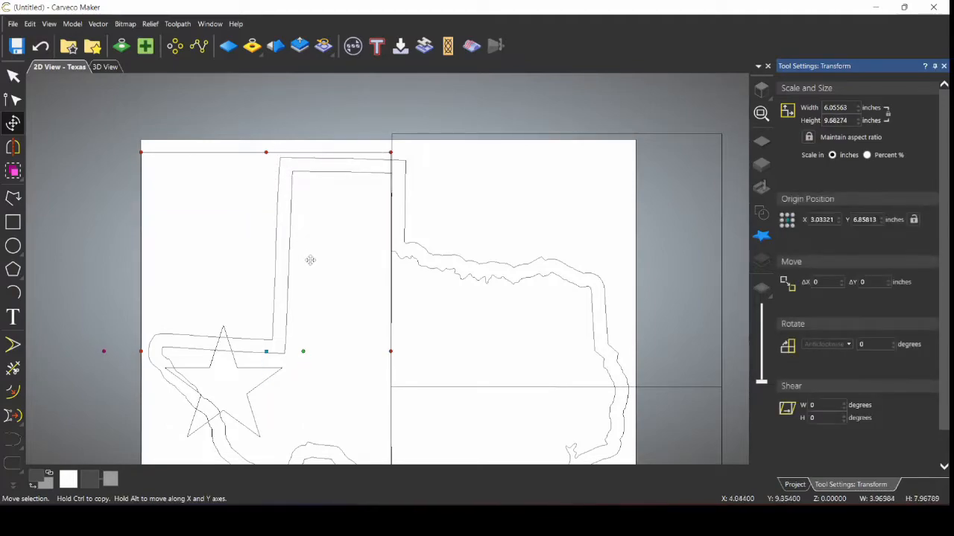
scroll(304, 305, "down", 3)
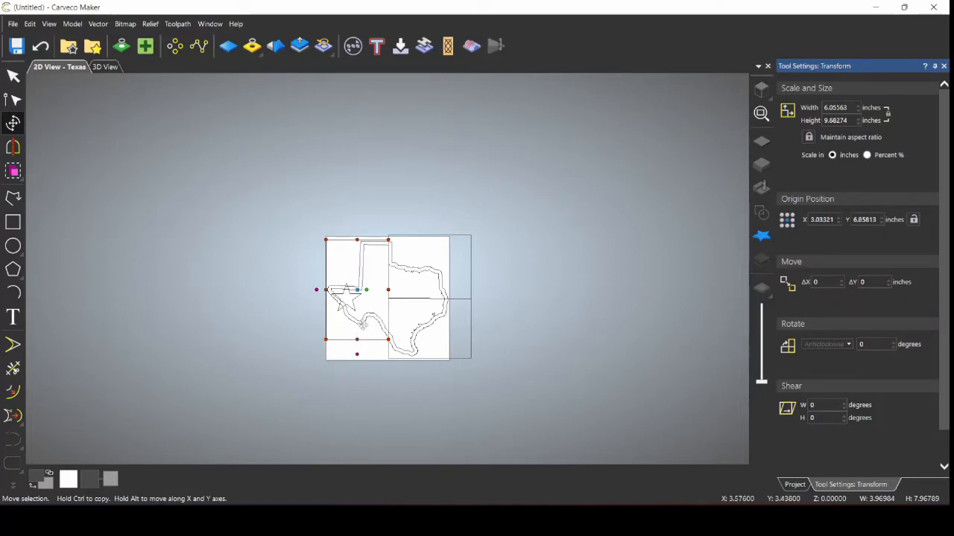
scroll(362, 324, "up", 2)
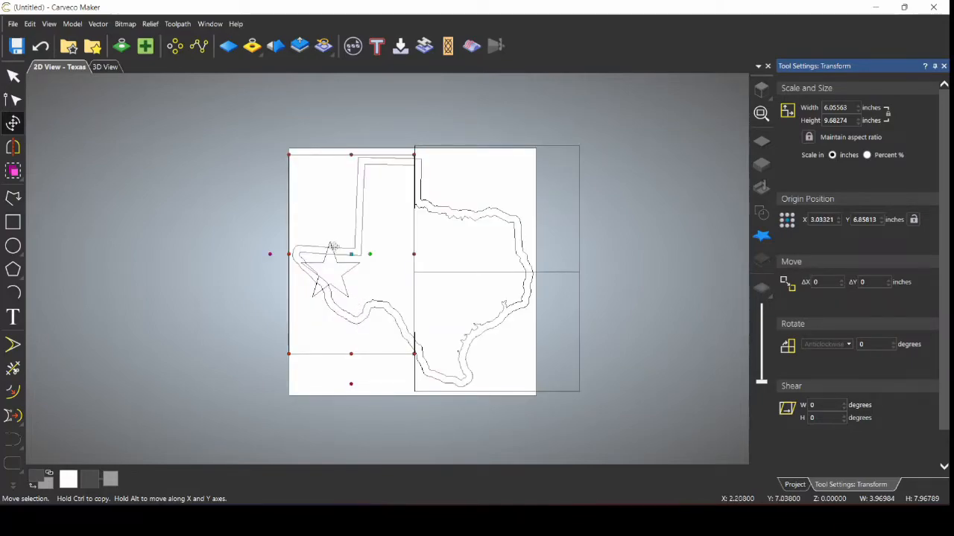
Step: Drag the star rightward into the left panel over western Texas
left_click(479, 189)
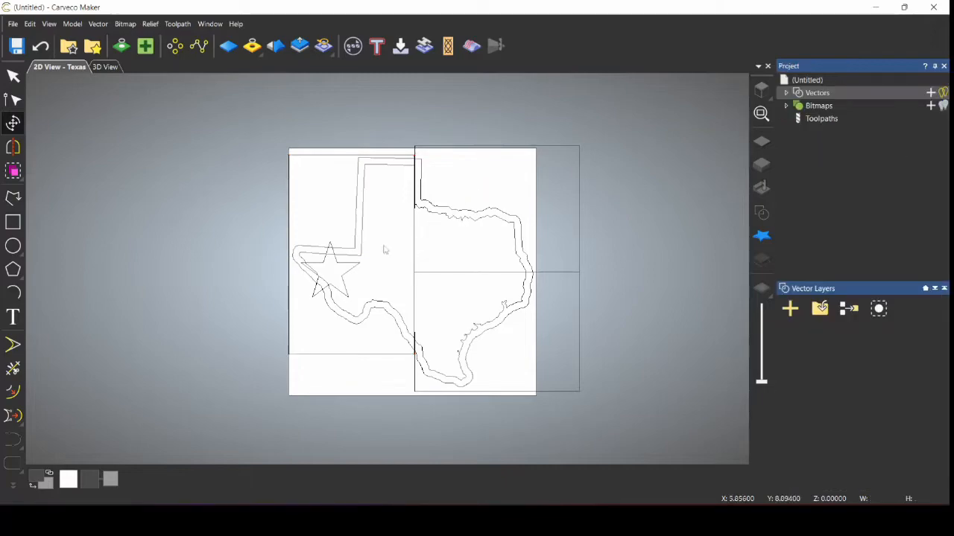
key("Escape")
left_click(350, 271)
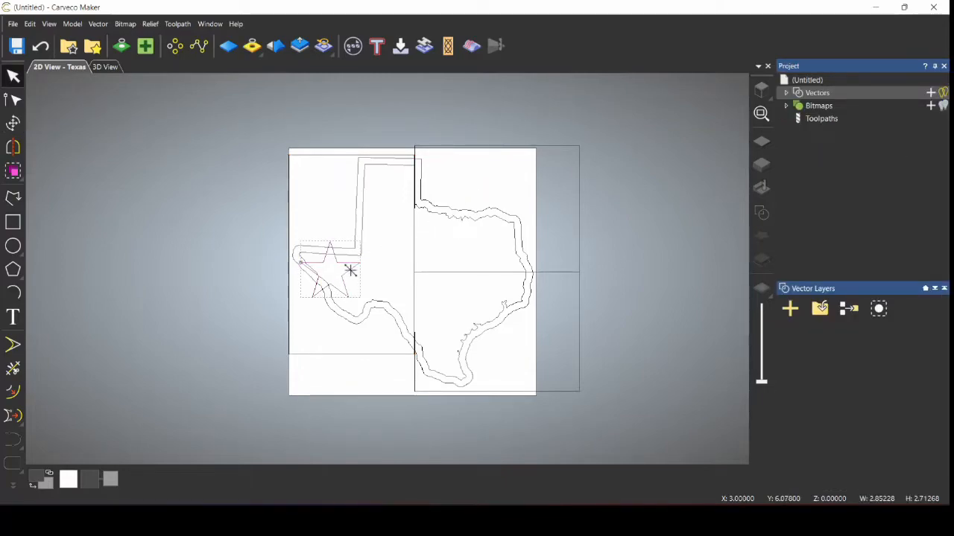
scroll(350, 270, "up", 2)
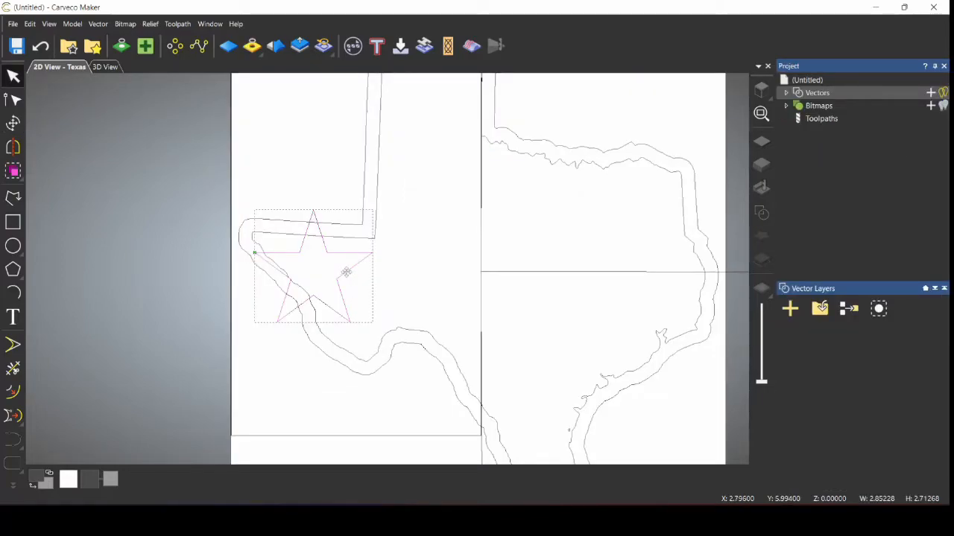
left_click_drag(347, 276, 440, 275)
scroll(484, 272, "down", 2)
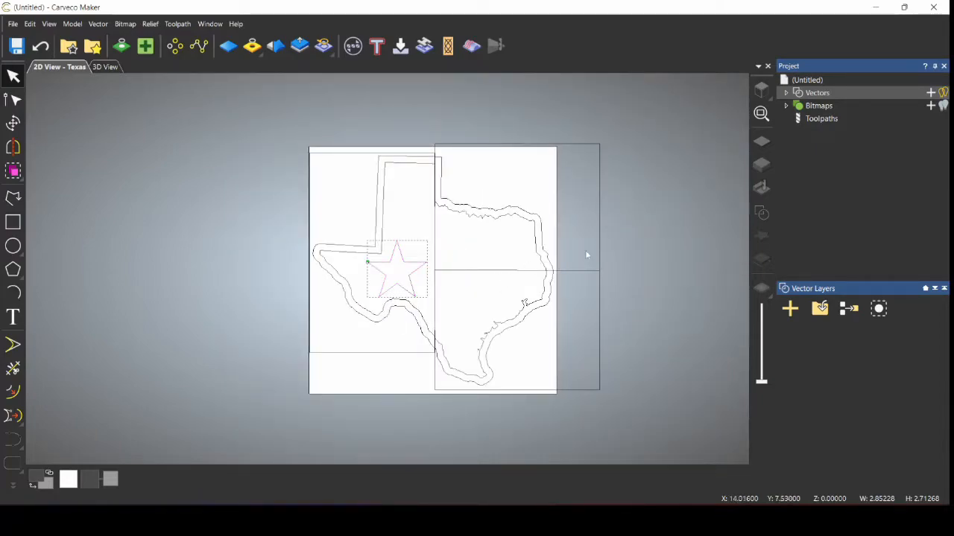
left_click(615, 295)
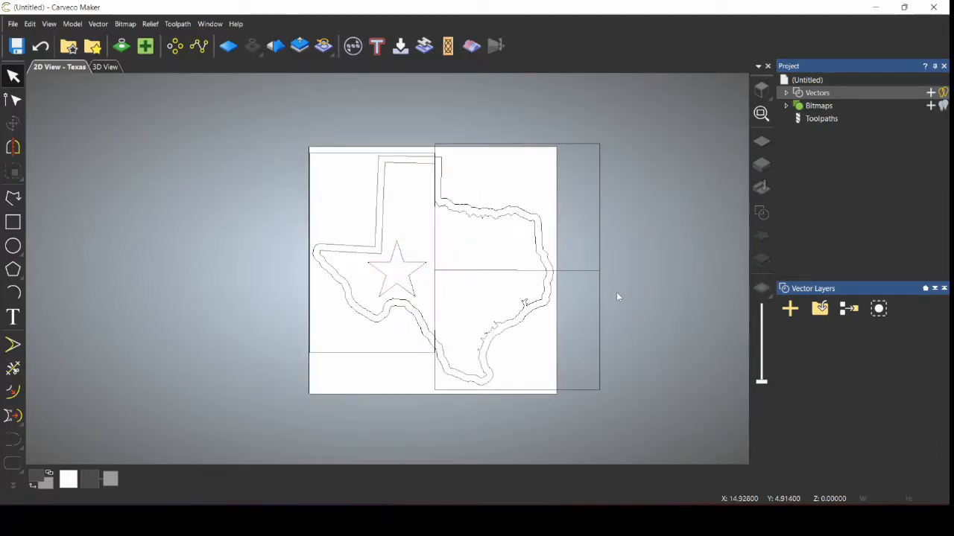
left_click(527, 392)
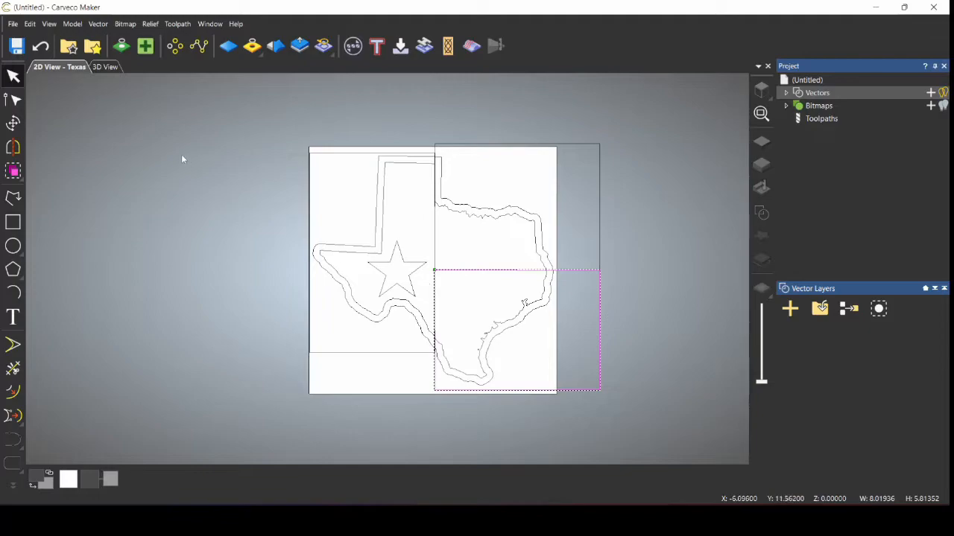
Step: Lower the lower-right stripe's top edge so it measures about 8.02 x 5.55 inches
left_click(12, 123)
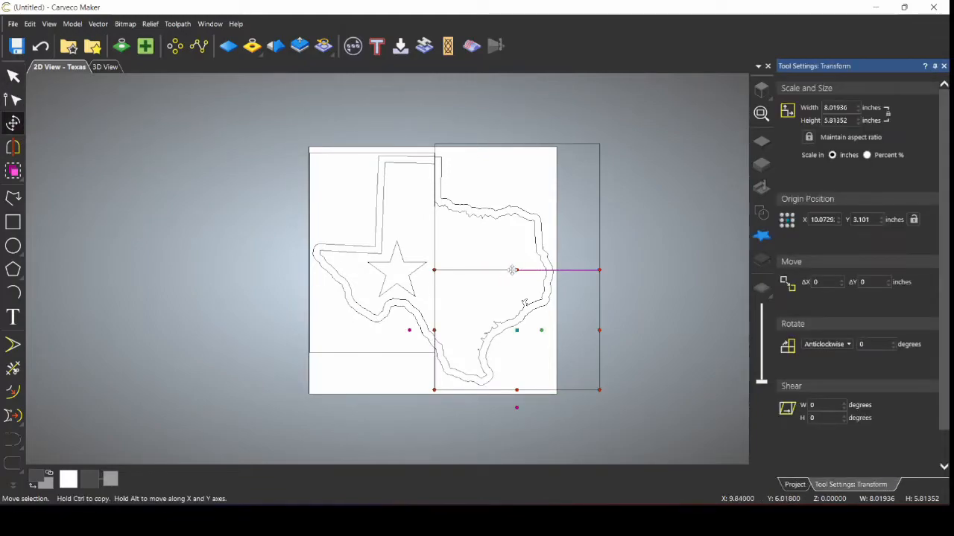
left_click_drag(515, 270, 515, 276)
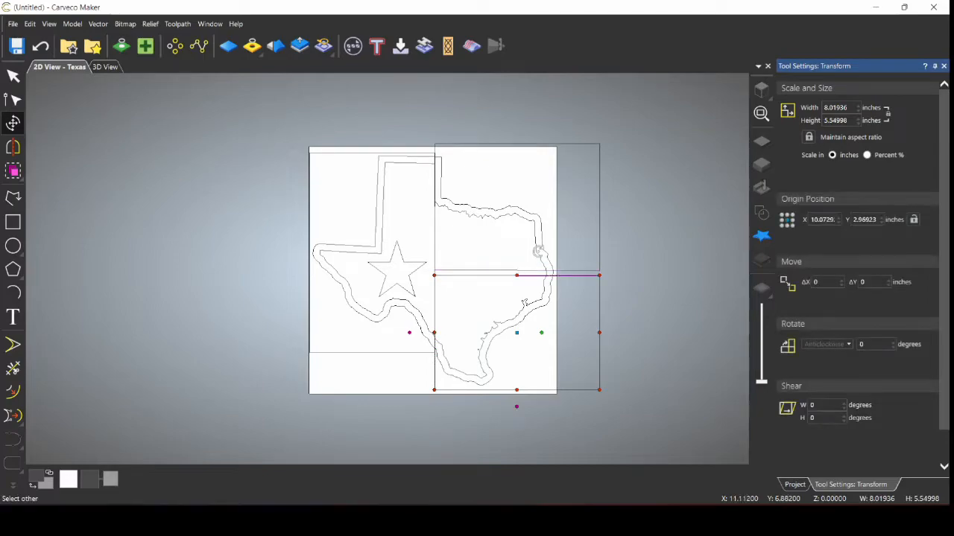
left_click(645, 206)
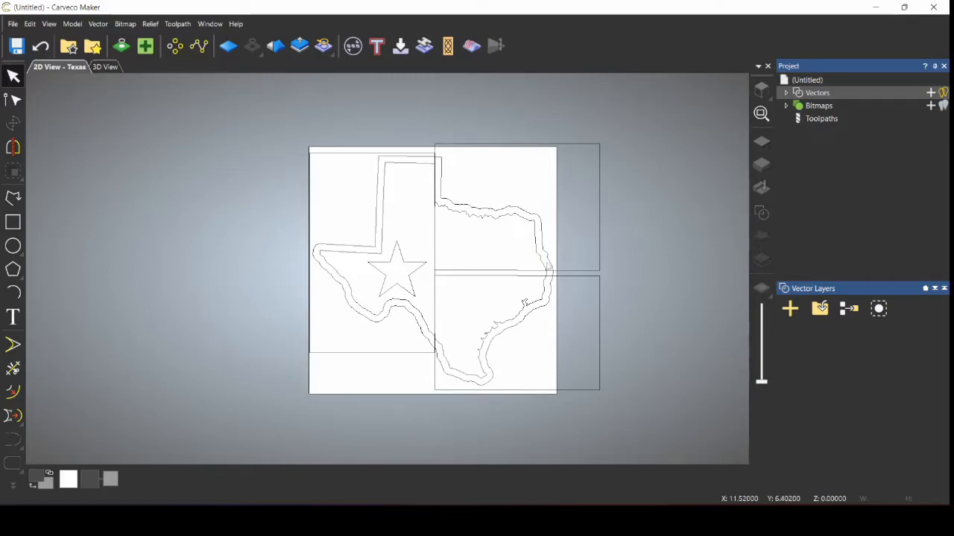
Step: Select the inner Texas outline and copy it to the clipboard
left_click(523, 270)
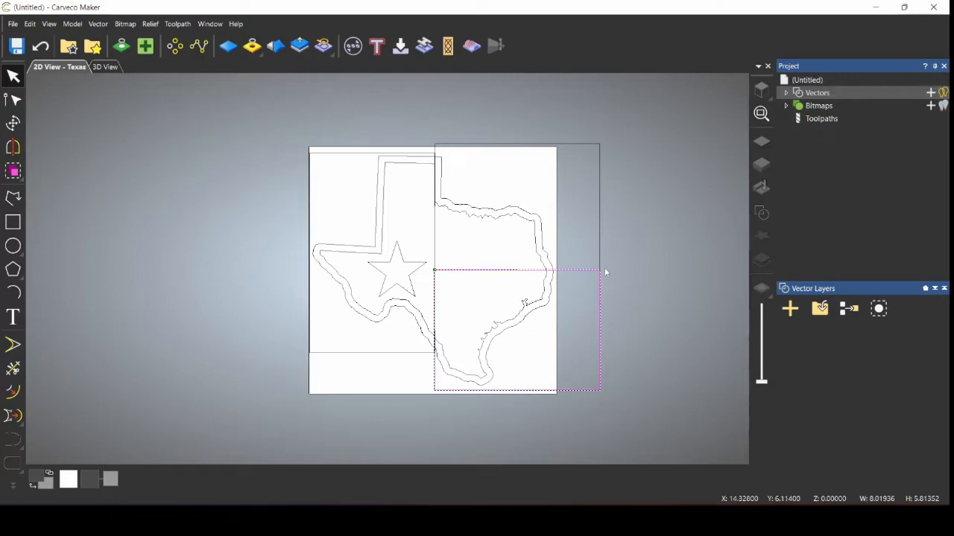
left_click(645, 307)
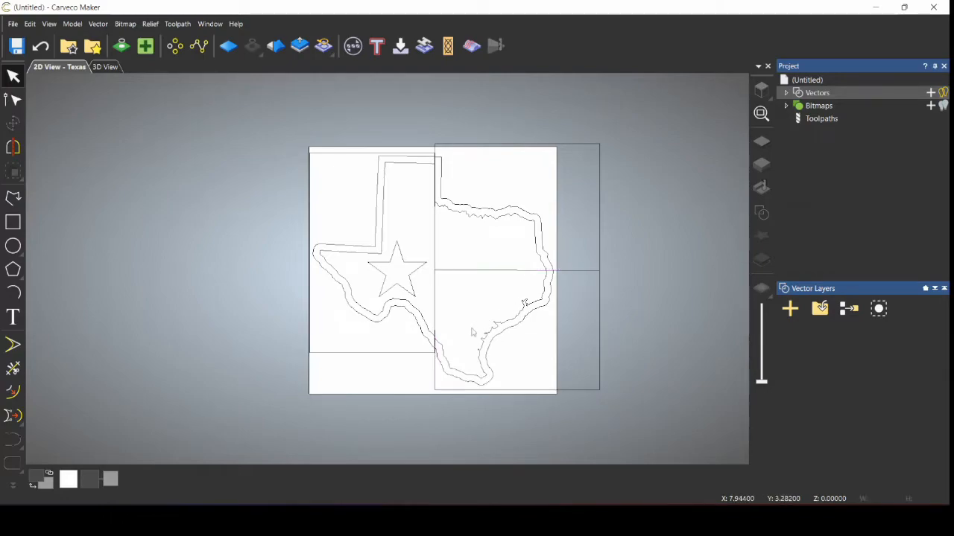
left_click(383, 238)
right_click(382, 235)
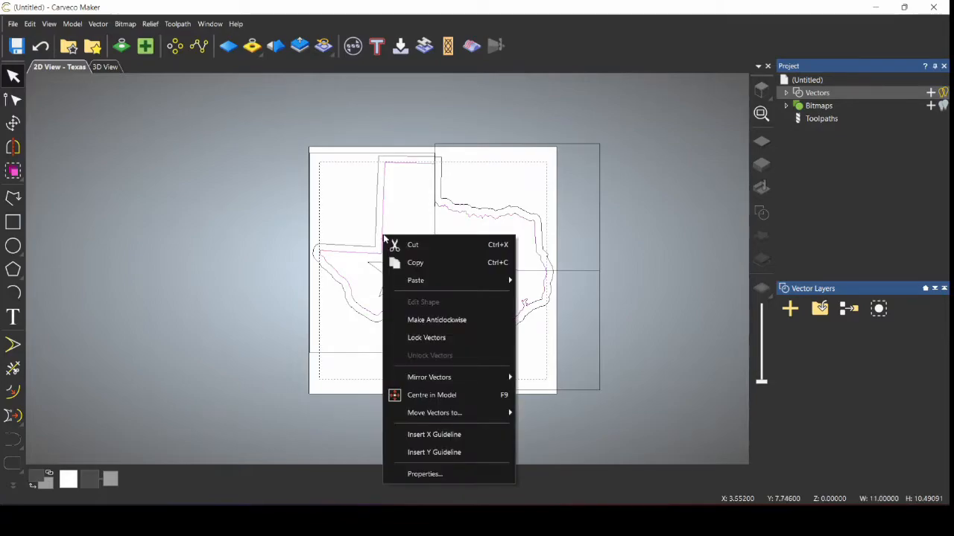
left_click(424, 263)
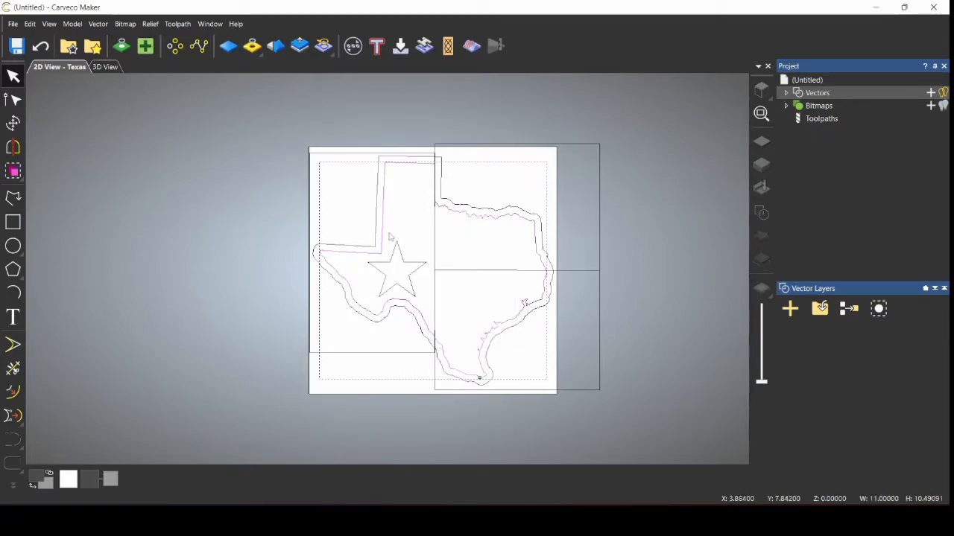
Step: Paste the Texas outline copy in place and add the upper-right rectangle to the selection
right_click(382, 241)
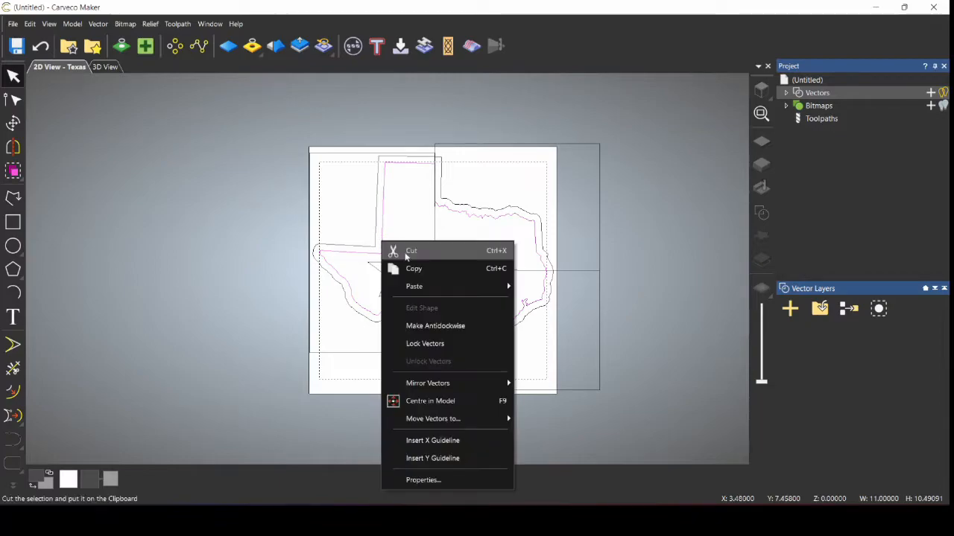
mouse_move(433, 290)
left_click(559, 286)
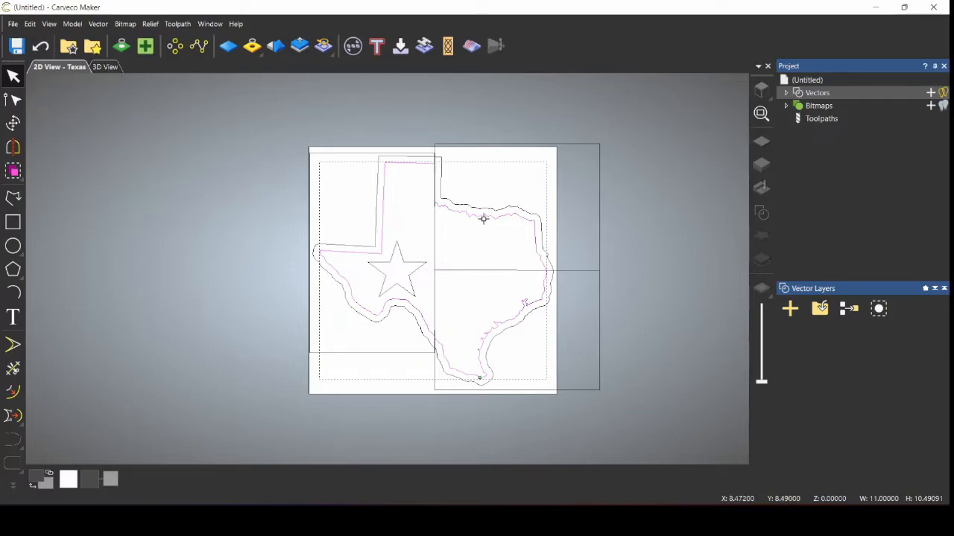
left_click(494, 150, "shift")
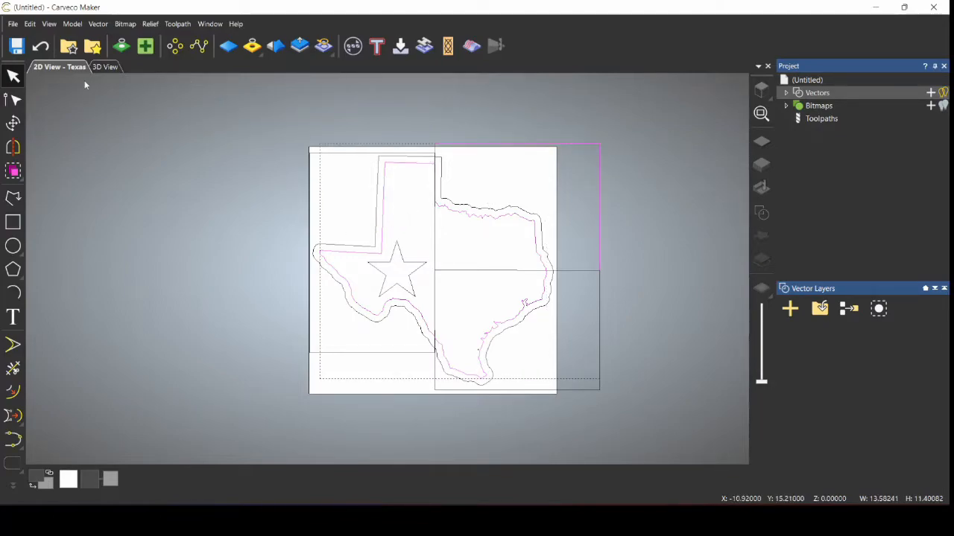
Step: Intersect the Texas outline copy with the upper-right rectangle to clip the upper-right piece
left_click(98, 23)
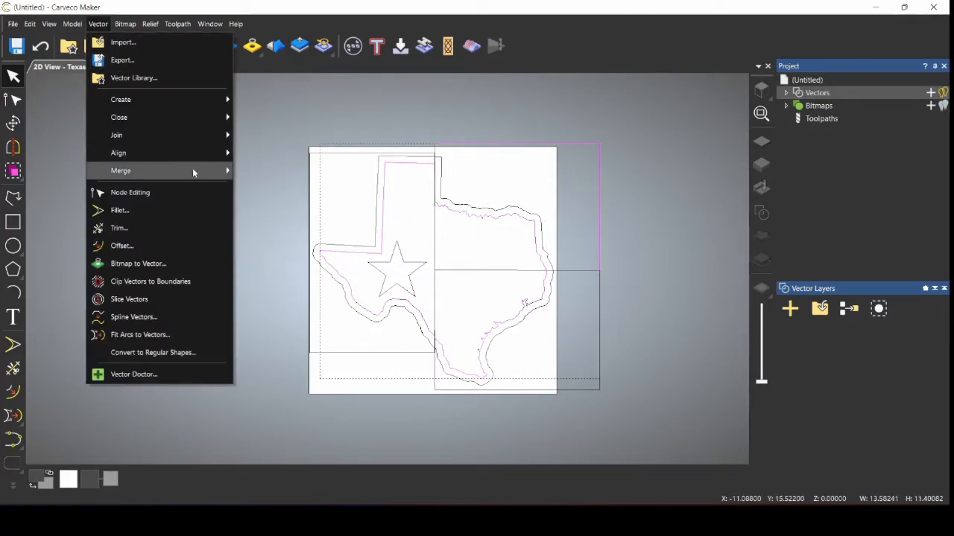
mouse_move(186, 171)
left_click(256, 188)
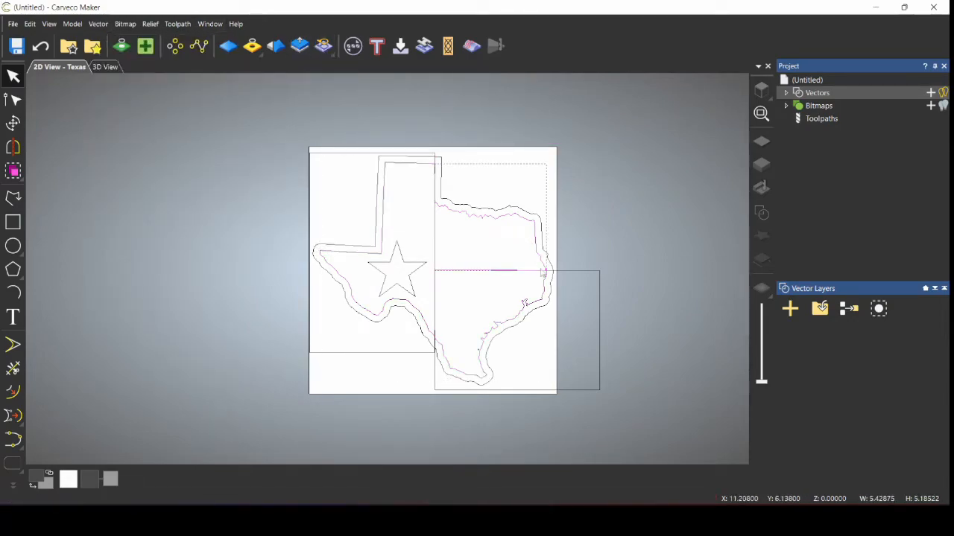
Step: Intersect another Texas outline copy with the lower-right rectangle
left_click(539, 302)
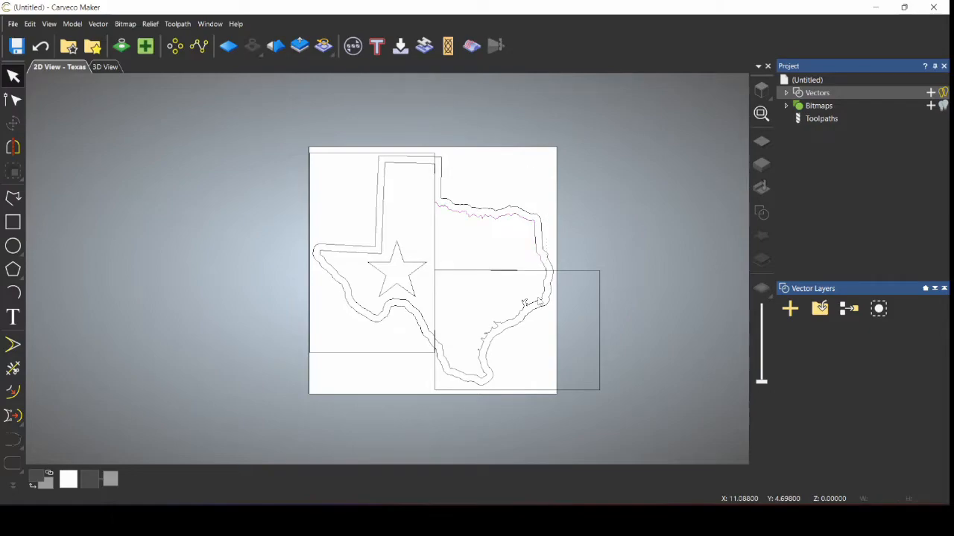
left_click(540, 302)
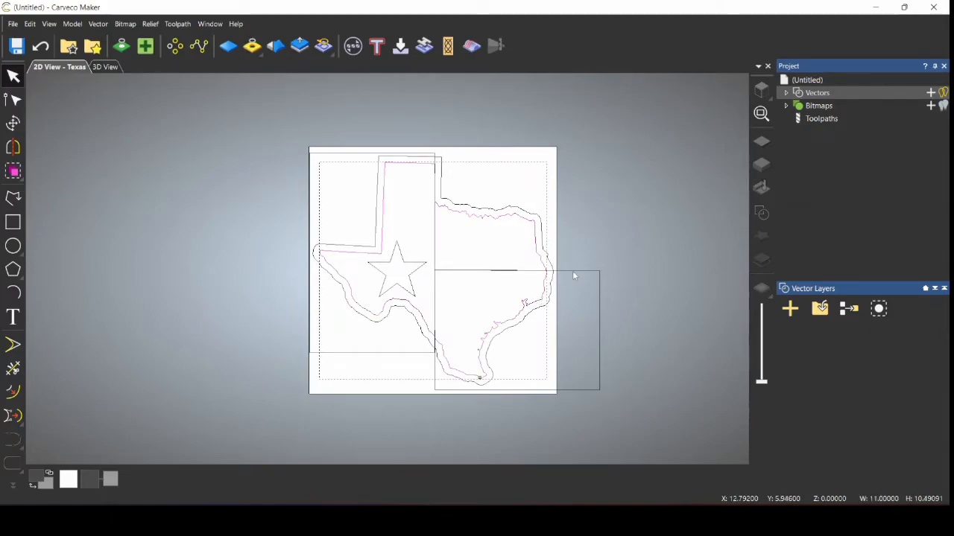
left_click(573, 271, "shift")
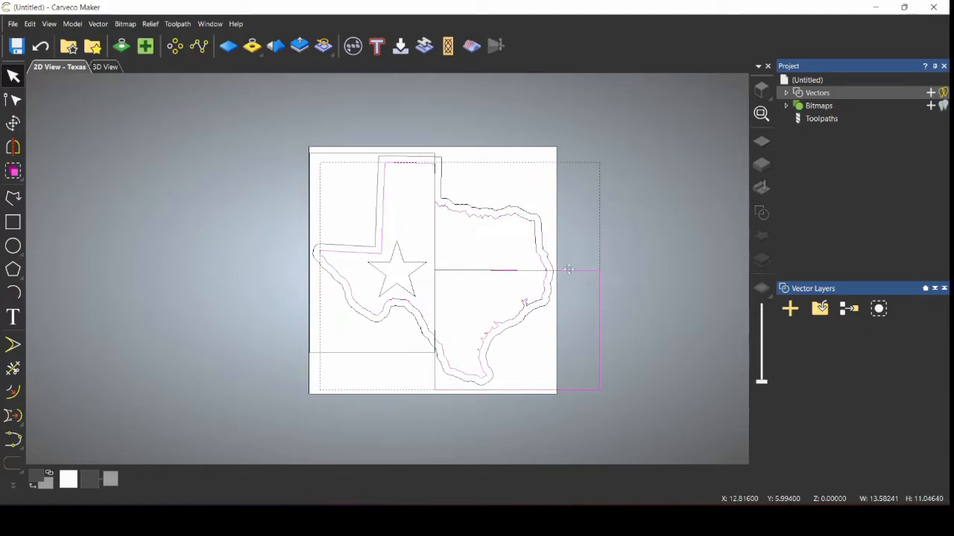
left_click(106, 23)
mouse_move(222, 172)
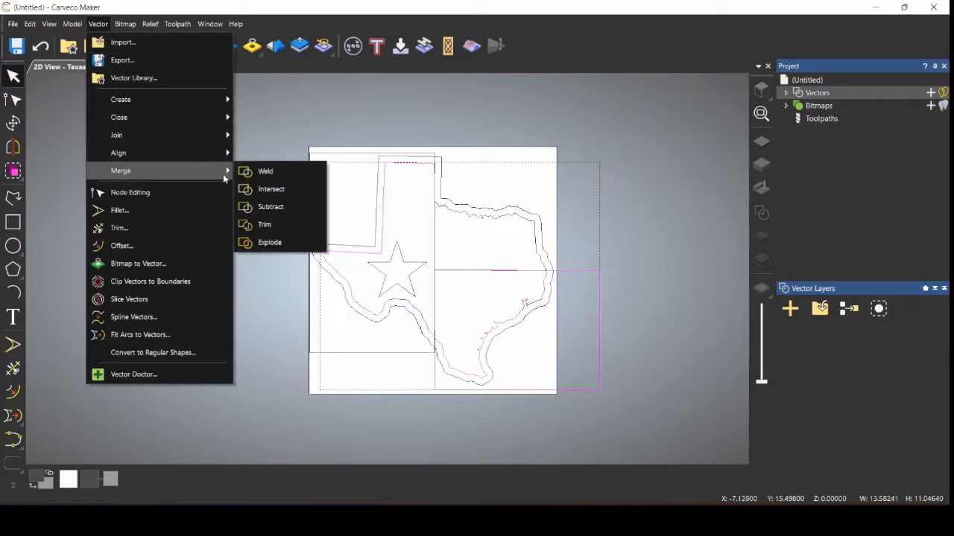
left_click(262, 189)
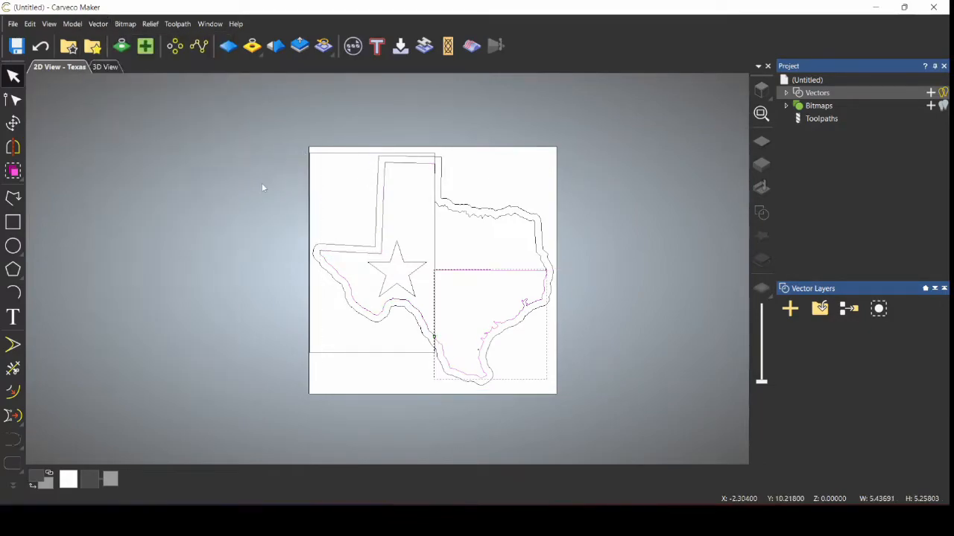
Step: Intersect the remaining Texas outline with the left rectangle, then select the upper-right piece
left_click(425, 325)
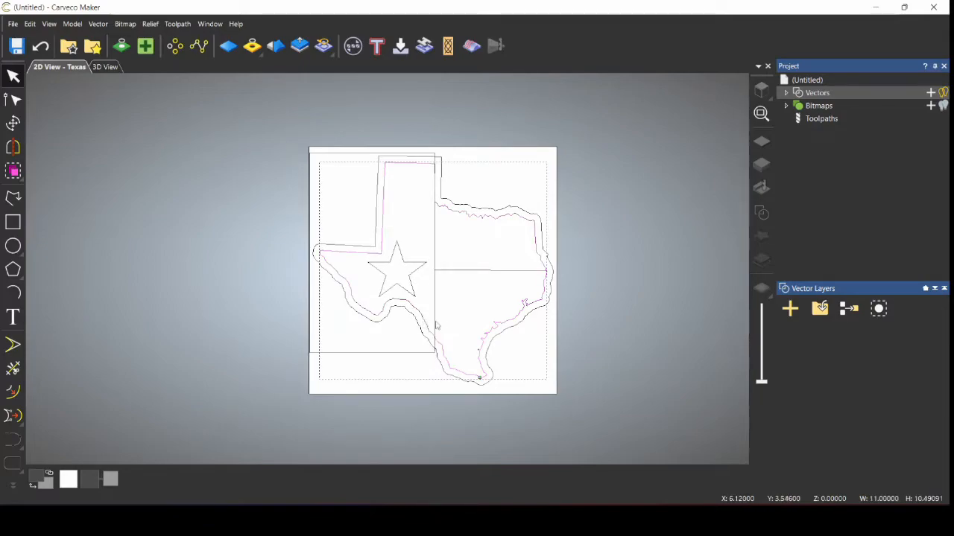
left_click(397, 354)
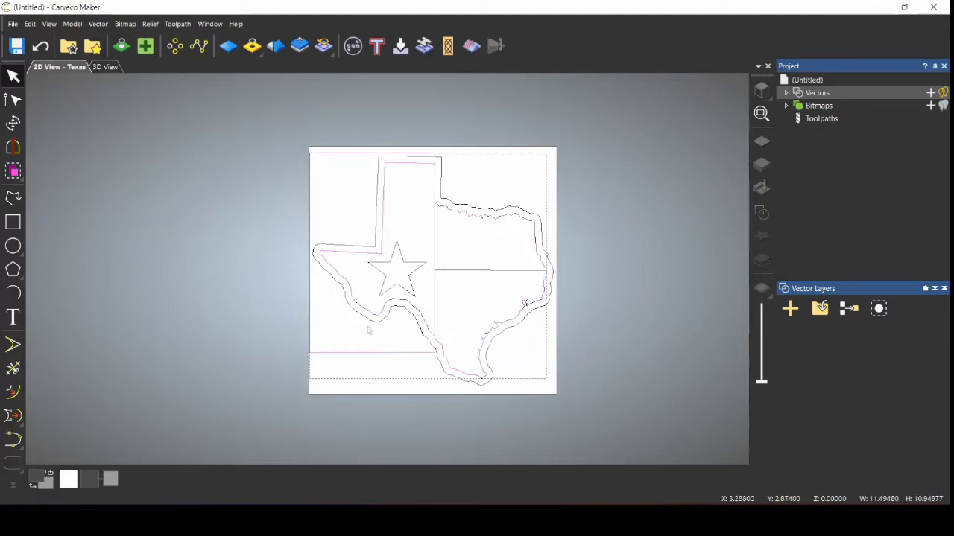
left_click(98, 23)
mouse_move(182, 172)
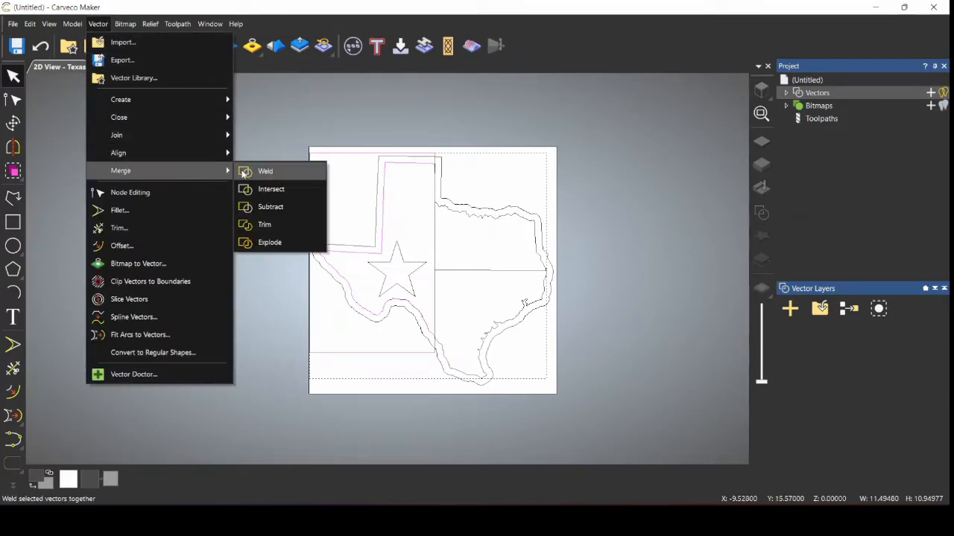
left_click(252, 189)
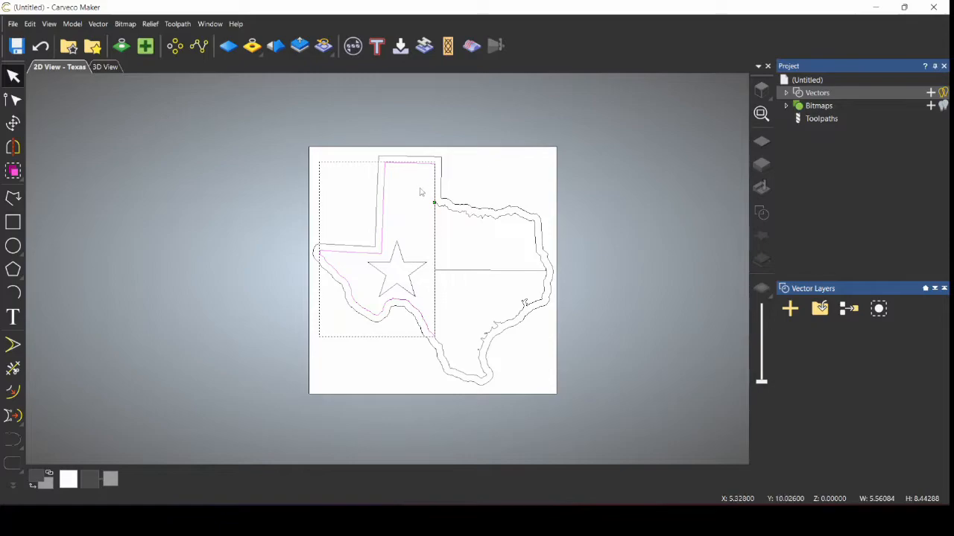
left_click(503, 217)
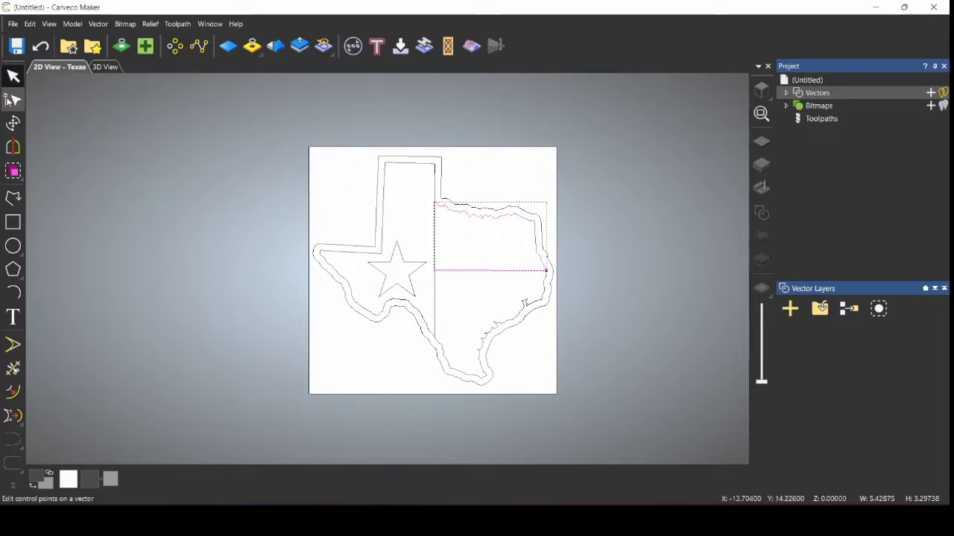
left_click(24, 102)
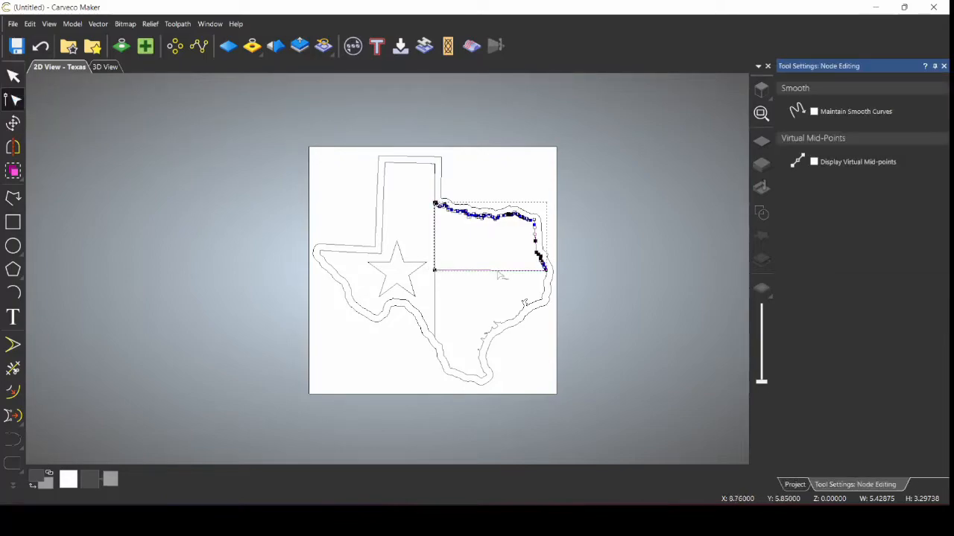
scroll(480, 242, "up", 2)
scroll(480, 242, "up", 2)
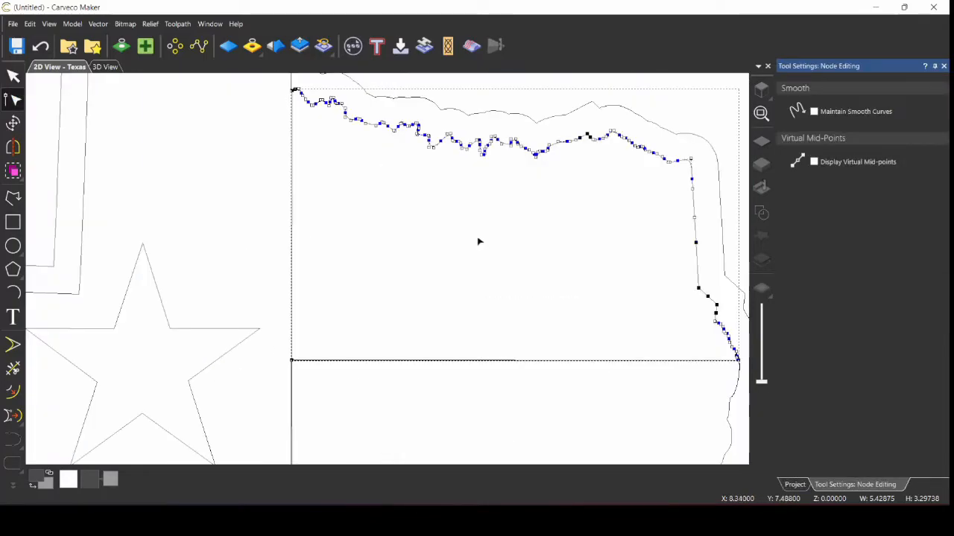
scroll(479, 240, "down", 2)
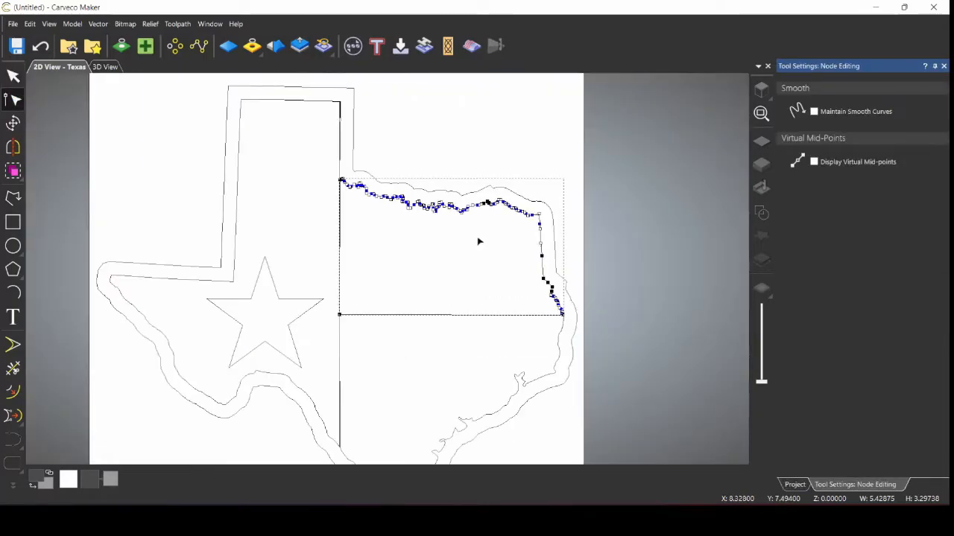
left_click(397, 261)
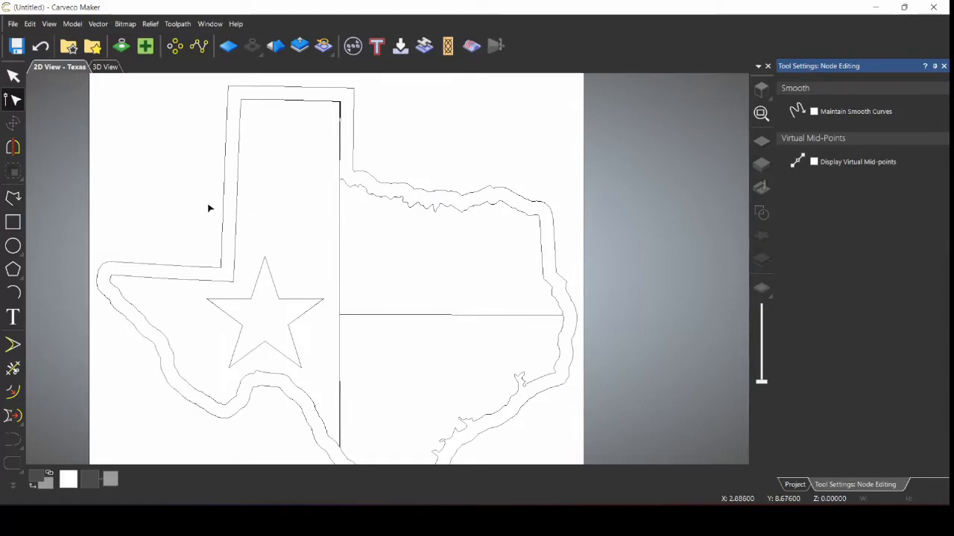
left_click(419, 316)
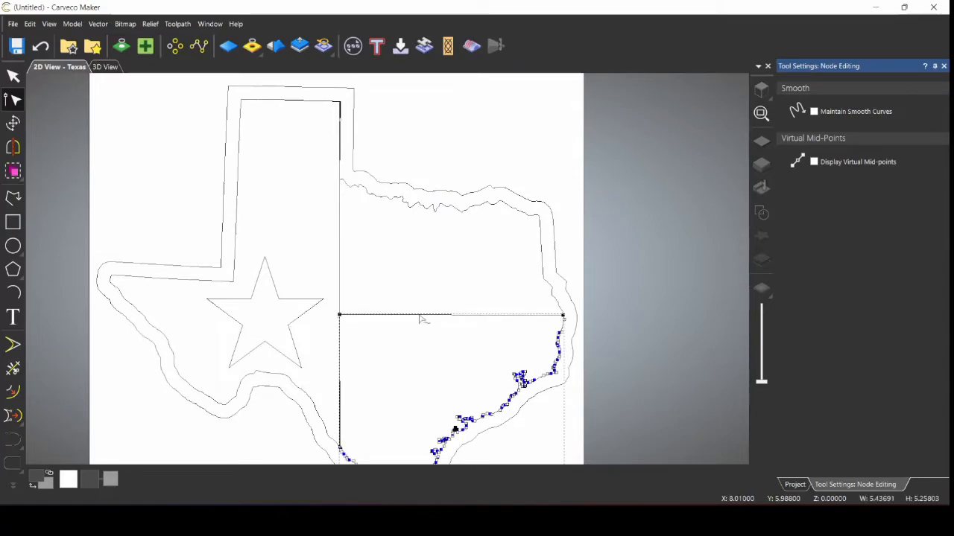
scroll(421, 295, "down", 2)
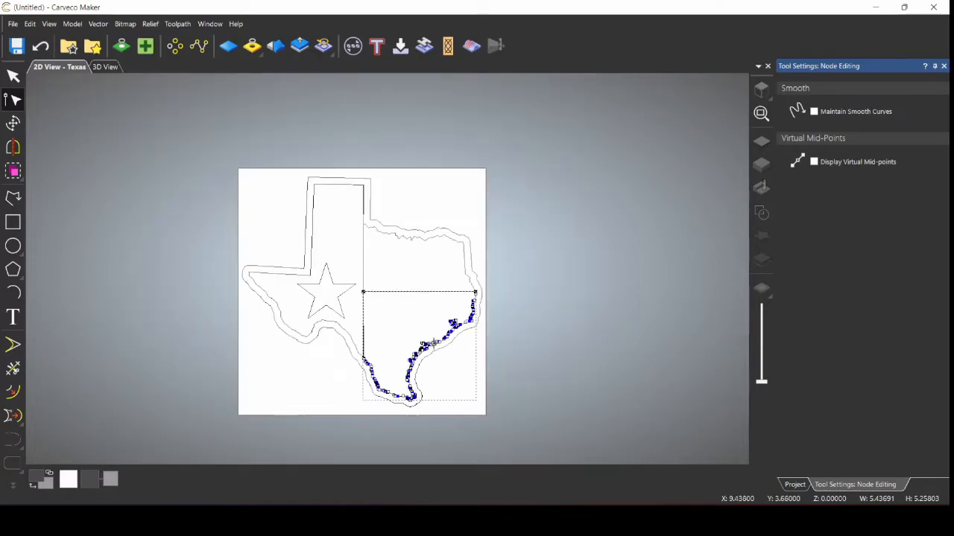
scroll(435, 345, "up", 2)
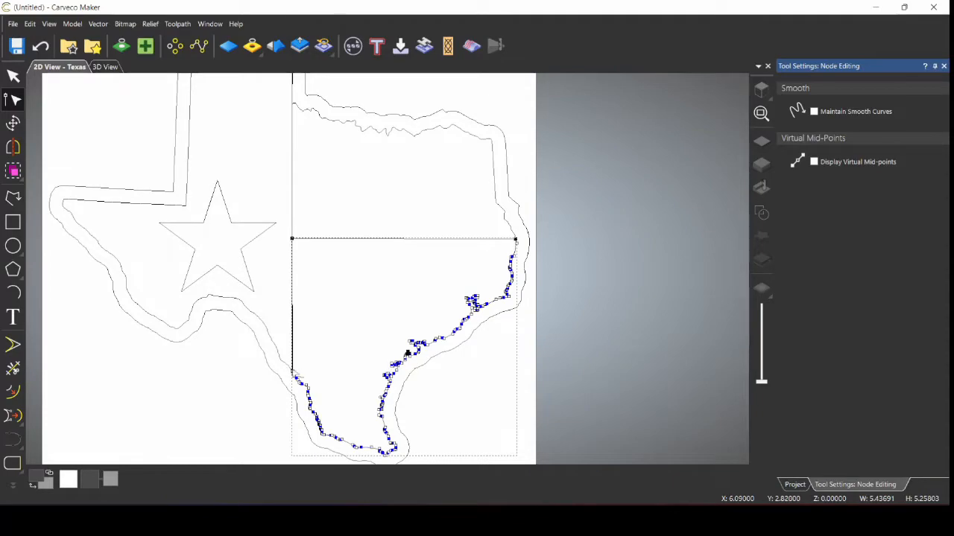
scroll(292, 373, "up", 2)
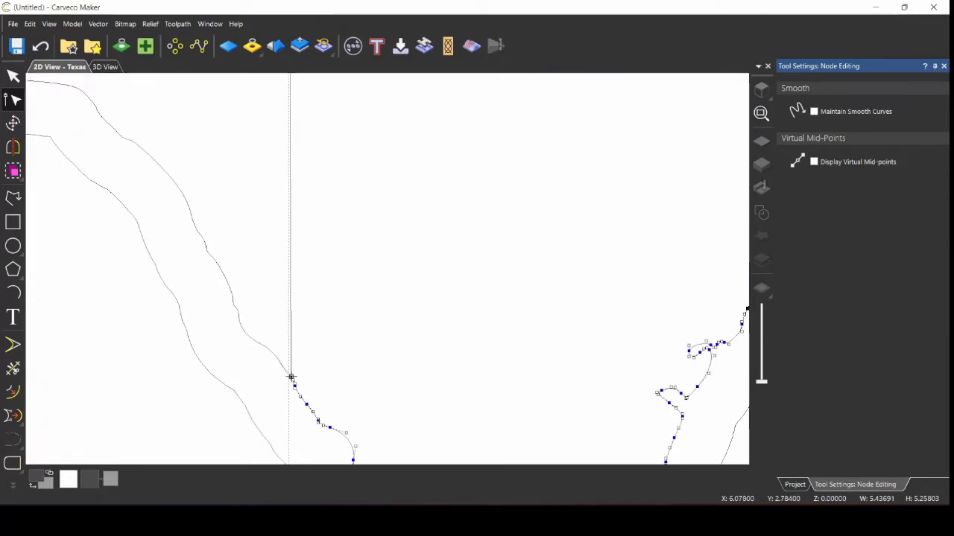
scroll(400, 310, "down", 2)
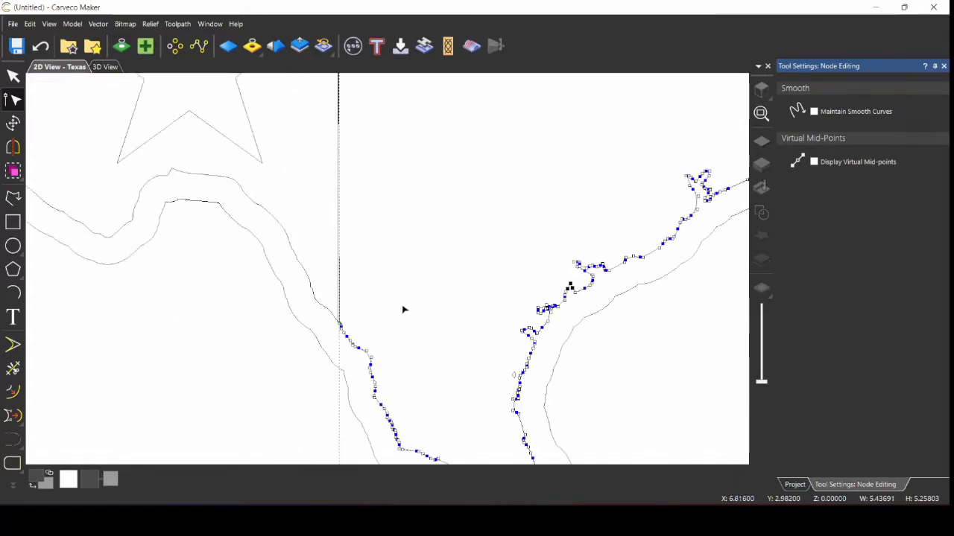
scroll(410, 307, "down", 2)
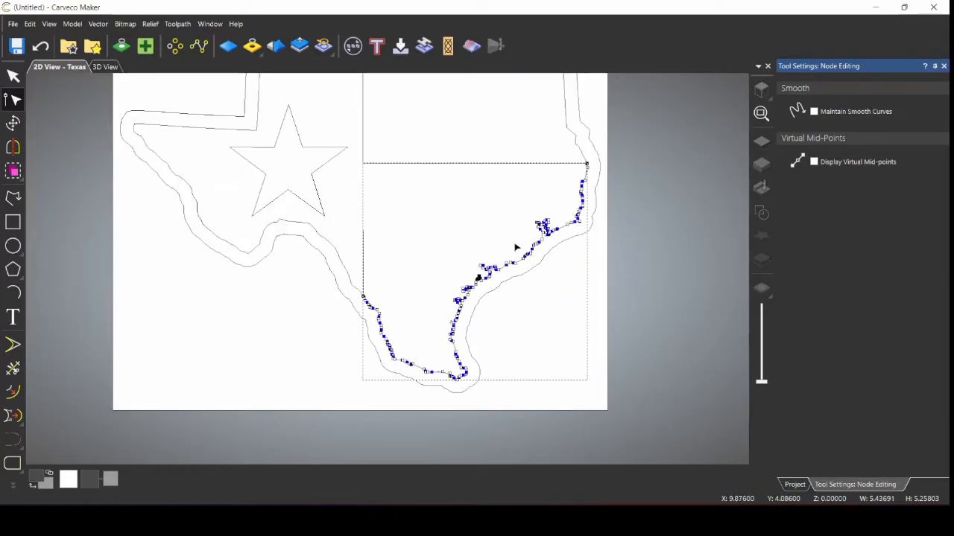
left_click(389, 309)
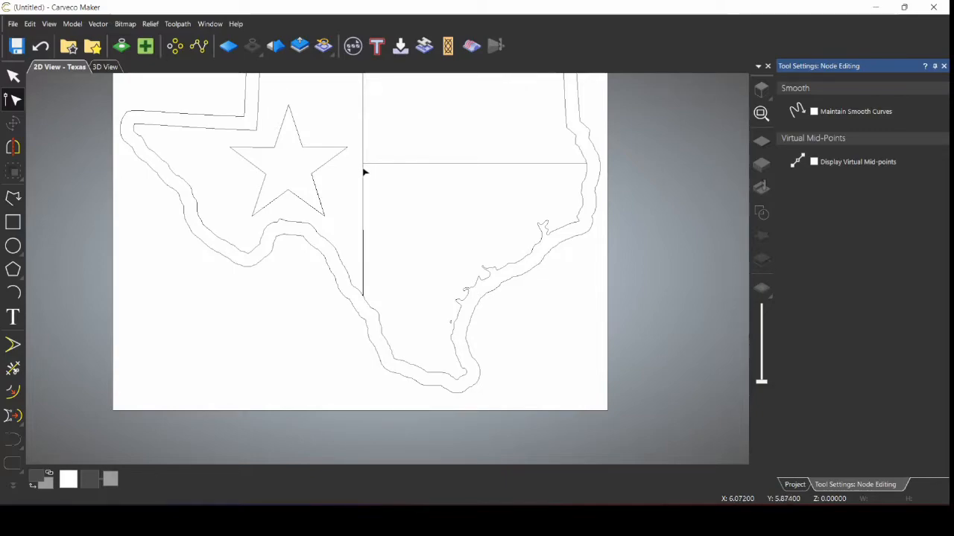
scroll(363, 172, "down", 1)
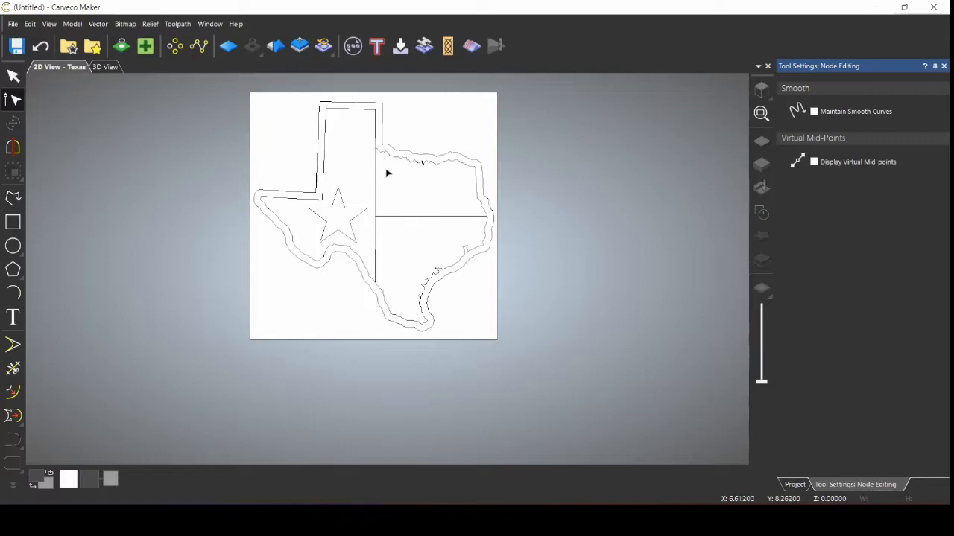
Step: Drag the lower-right quadrant's top edge down, shortening it from about 3.23 to 2.99 inches
left_click(430, 217)
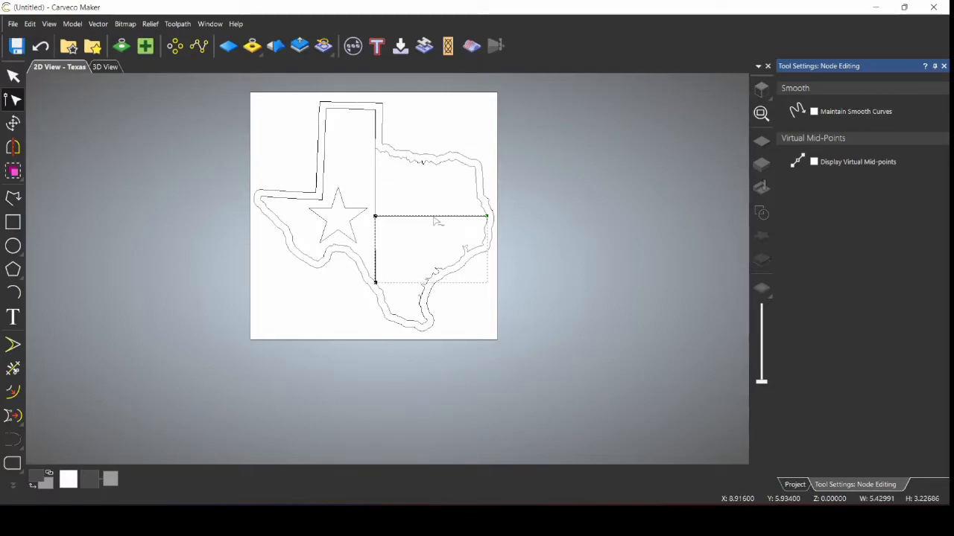
left_click(12, 123)
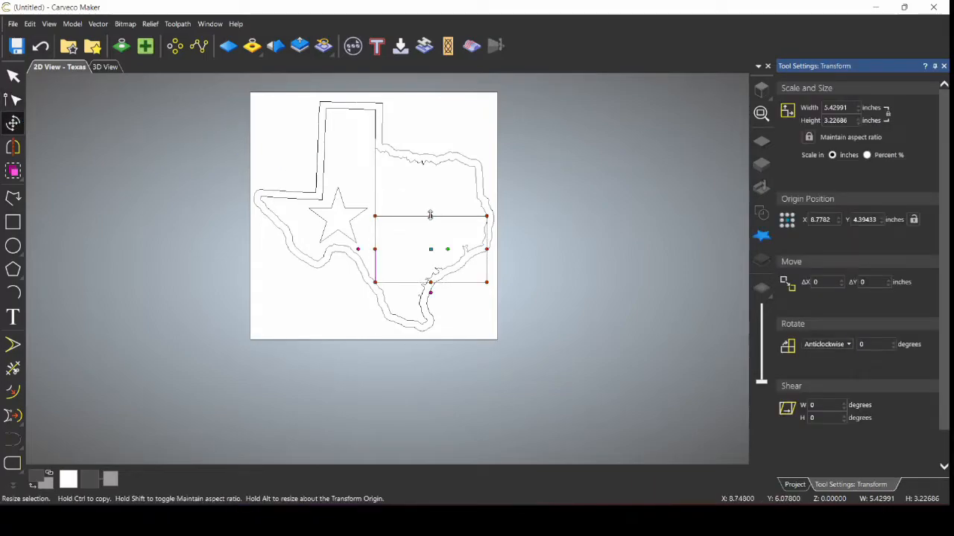
left_click_drag(429, 215, 431, 220)
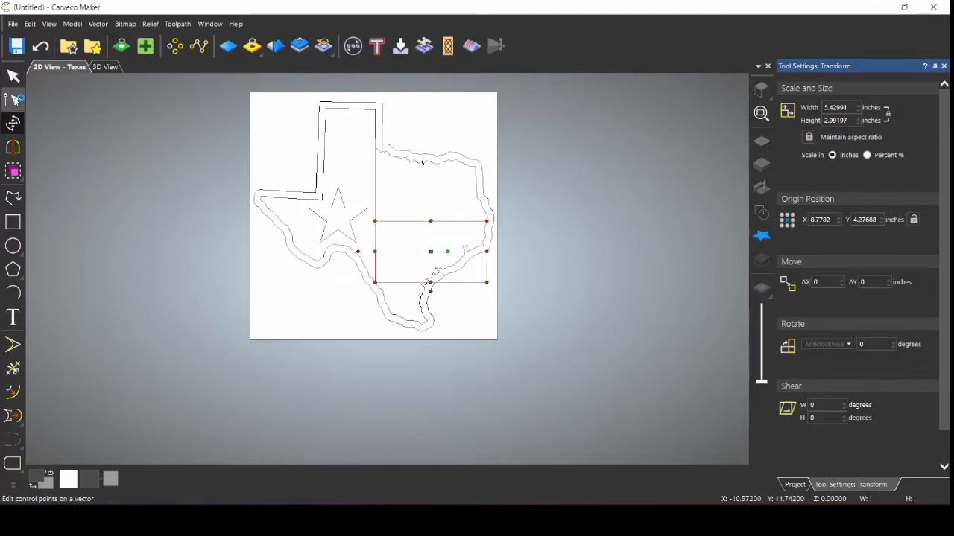
left_click(13, 99)
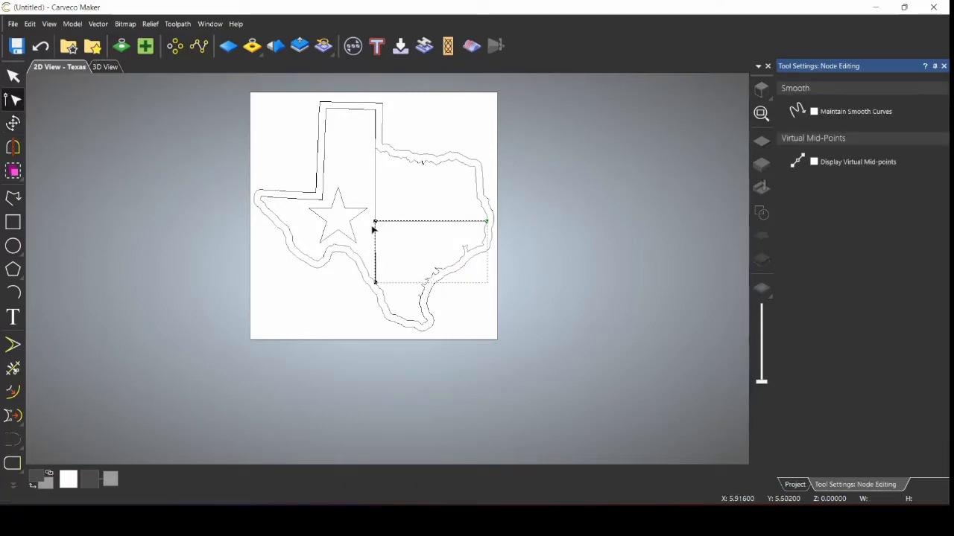
Step: Inspect the lower-right quadrant's top-left corner node, then return to the Select tool and Project panel
scroll(375, 228, "up", 3)
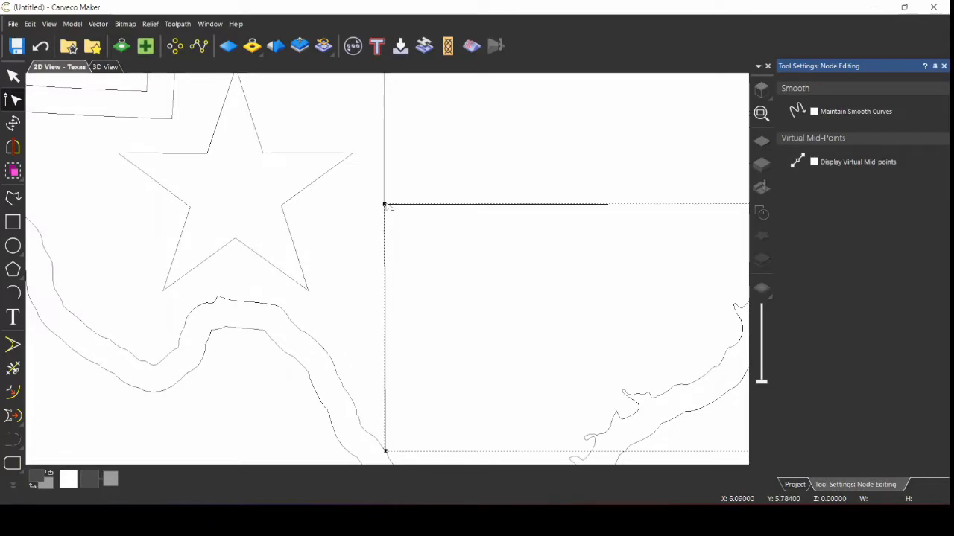
left_click(384, 204)
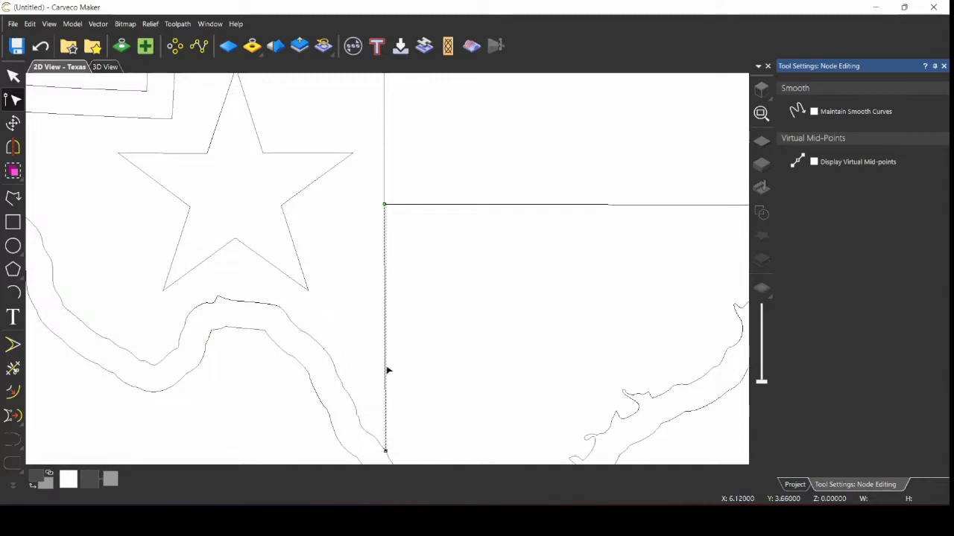
scroll(403, 290, "down", 2)
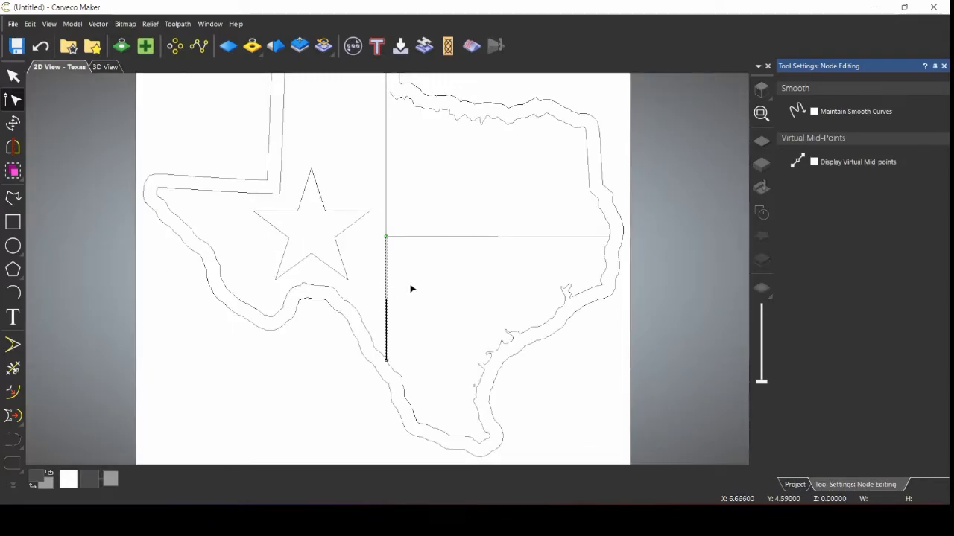
left_click(410, 289)
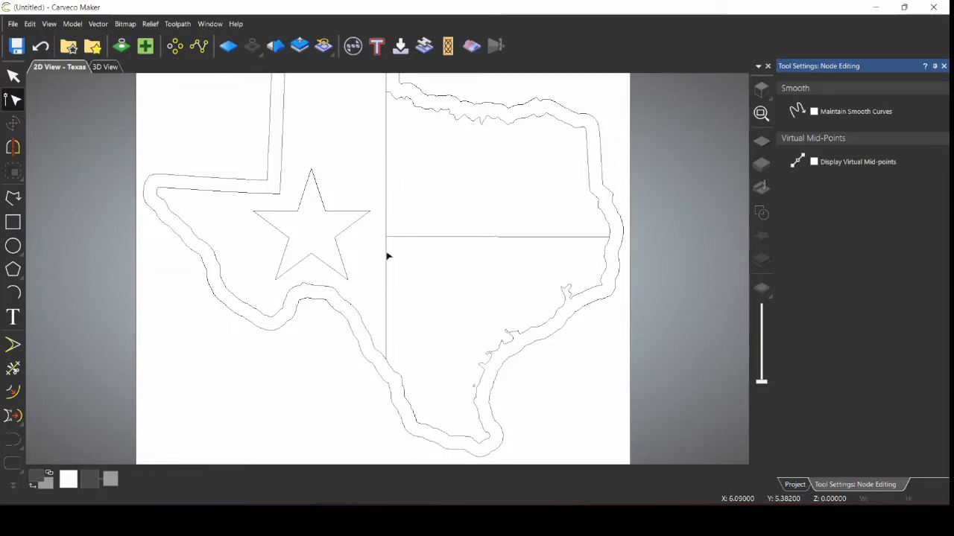
left_click(13, 76)
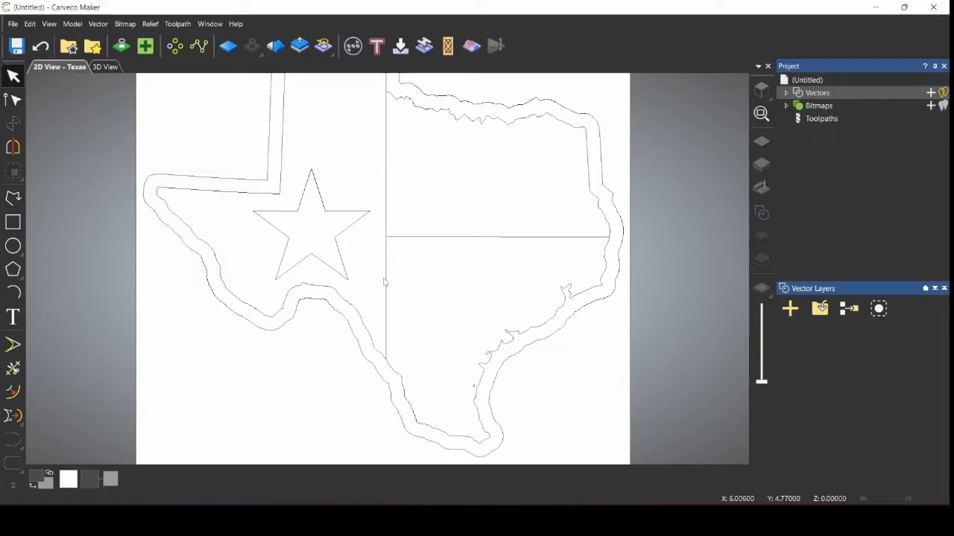
Step: Select the left flag panel shape and show its nodes for editing
left_click(385, 282)
scroll(383, 268, "up", 2)
scroll(383, 268, "down", 4)
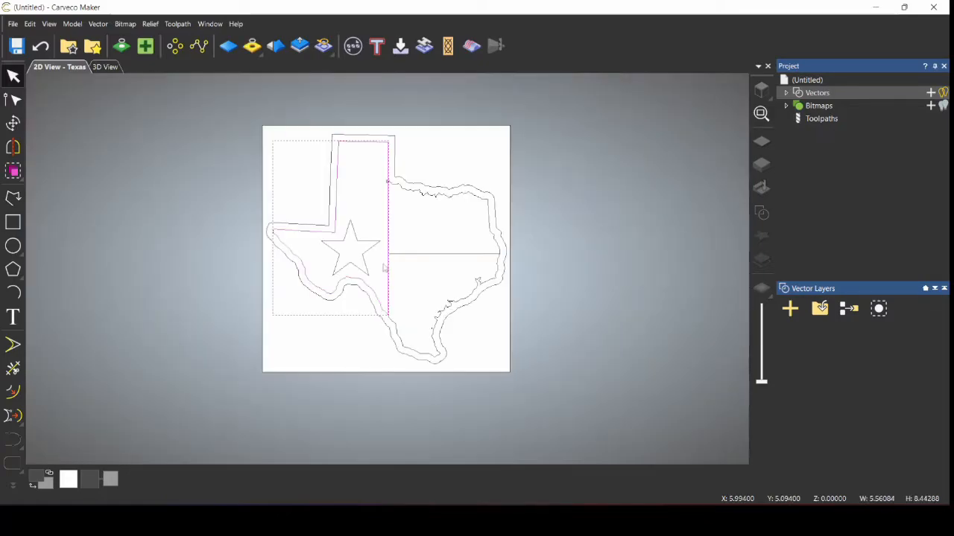
left_click(421, 254)
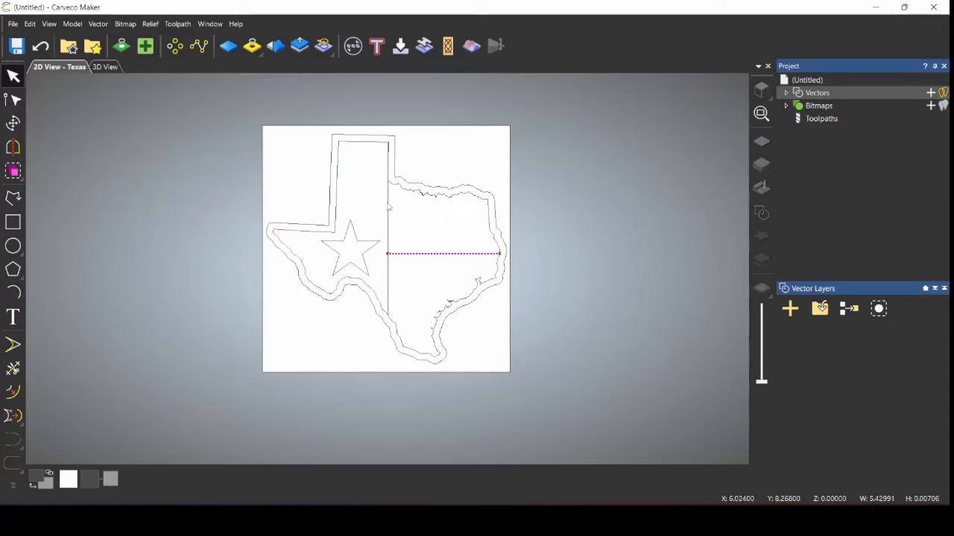
left_click(387, 208)
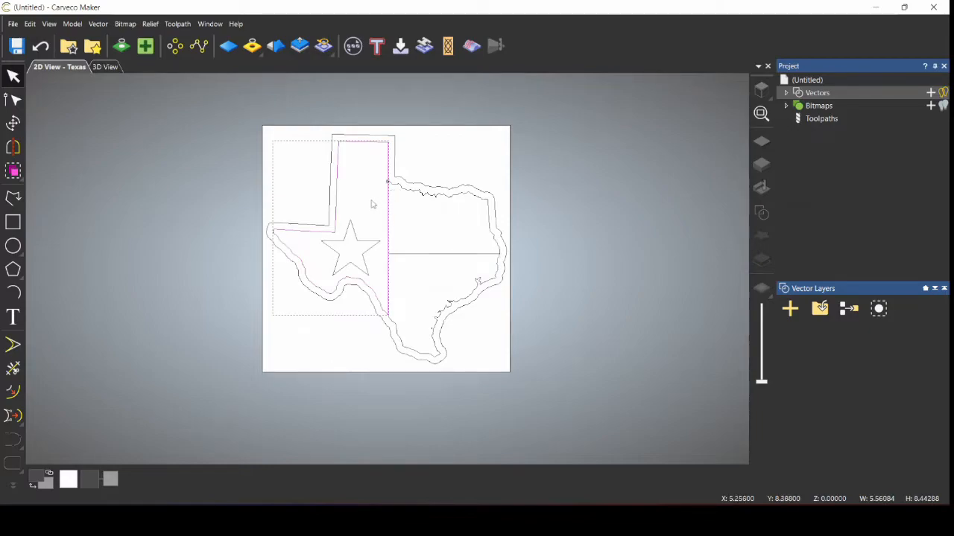
left_click(13, 99)
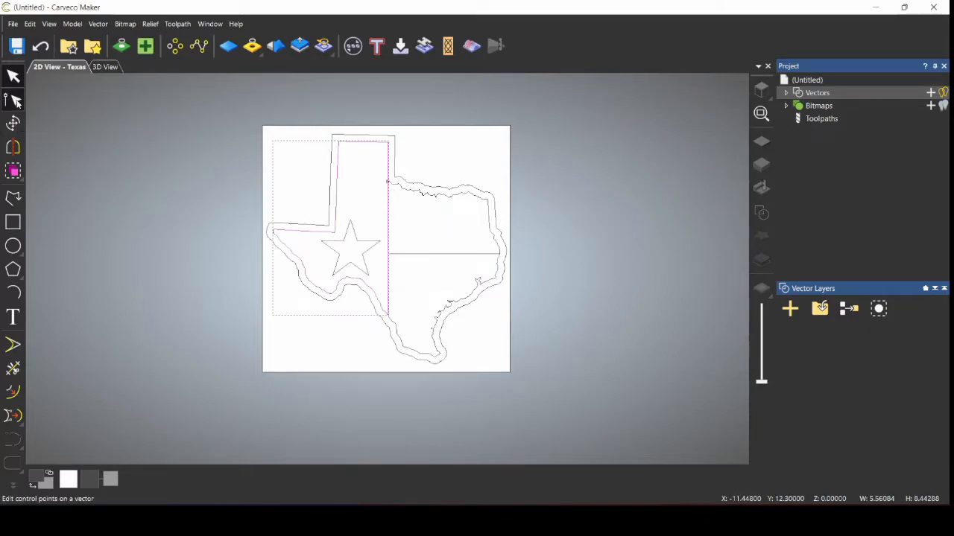
Step: Zoom around the left panel's coastline nodes and clear the node selection
scroll(387, 317, "up", 3)
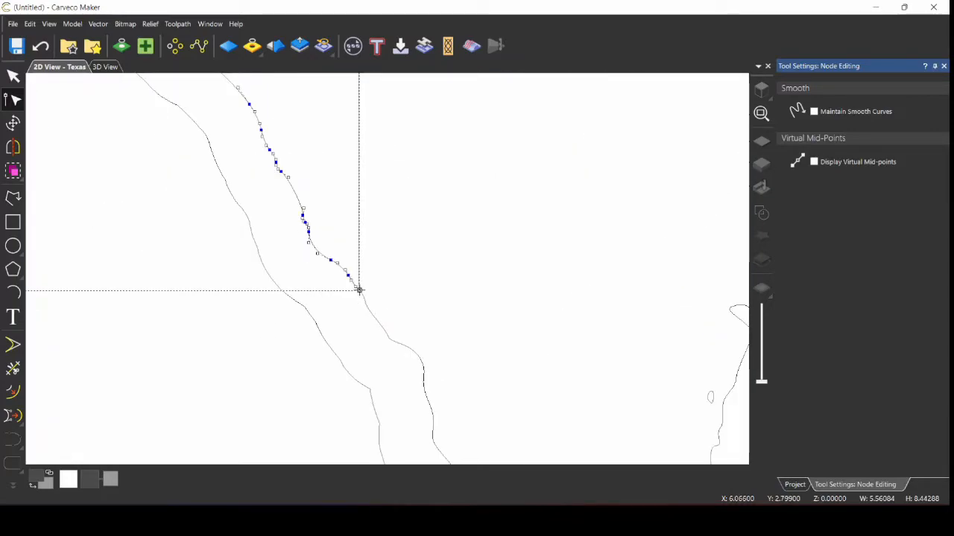
scroll(351, 208, "down", 5)
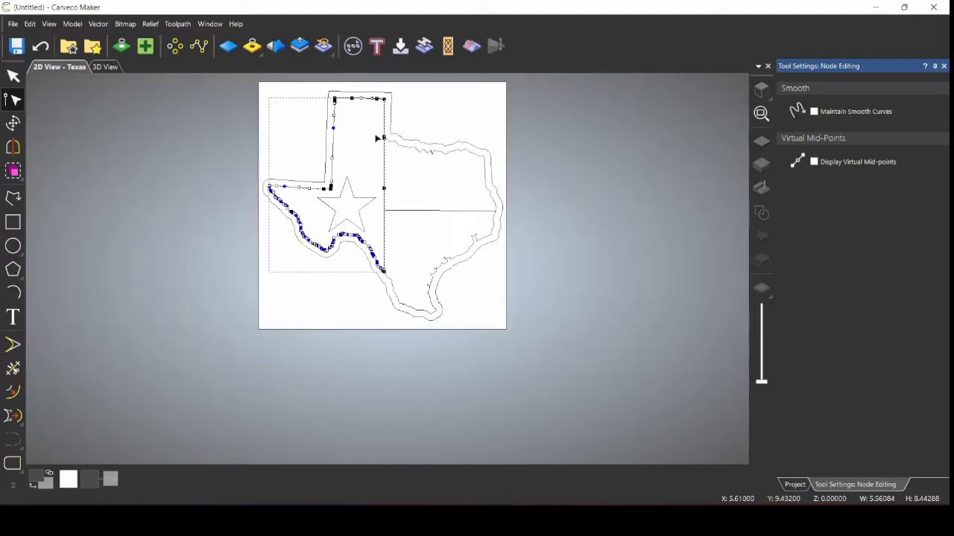
scroll(380, 139, "up", 5)
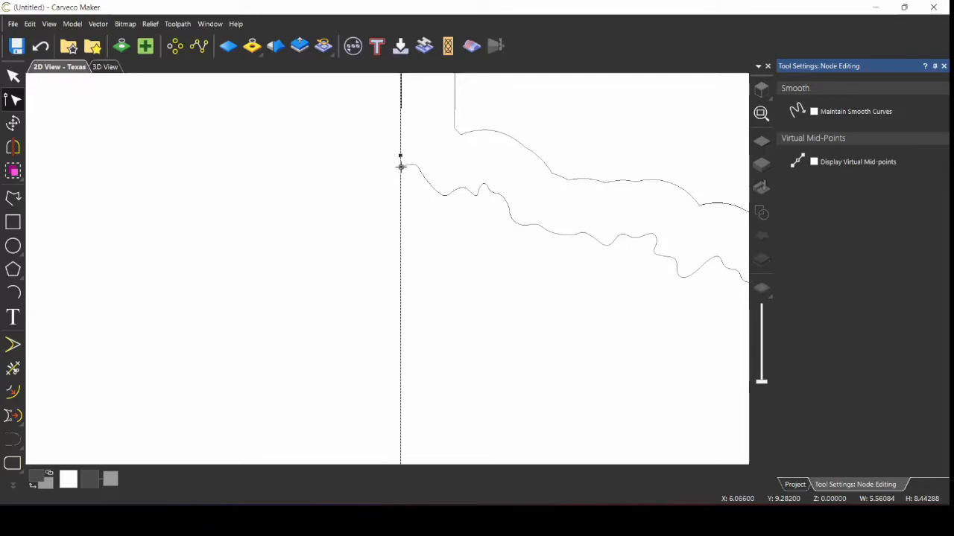
scroll(400, 166, "down", 5)
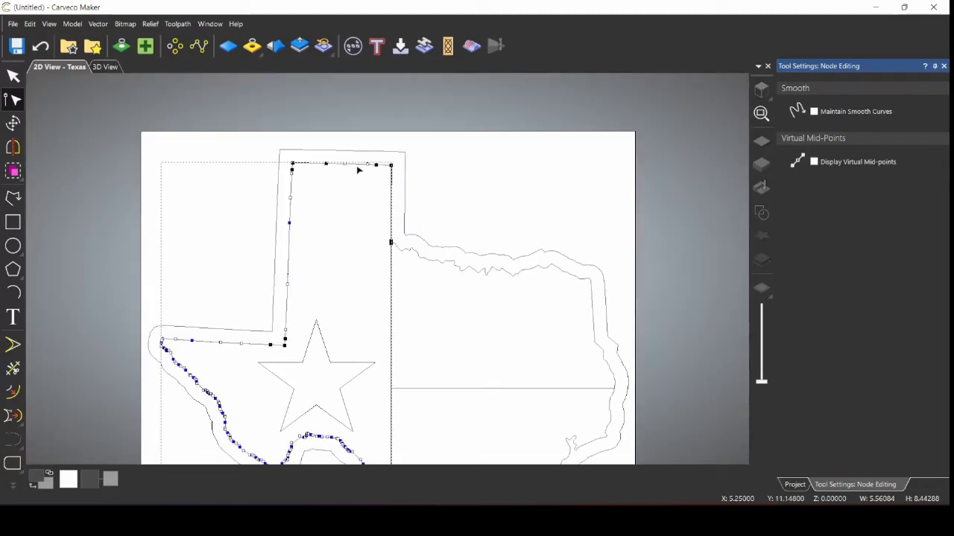
left_click(281, 371)
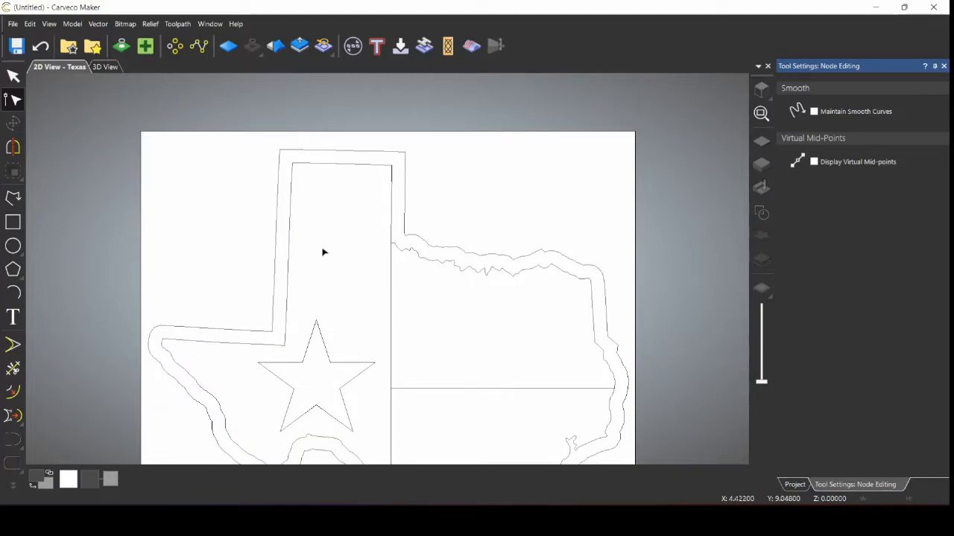
scroll(422, 281, "down", 3)
scroll(396, 293, "up", 2)
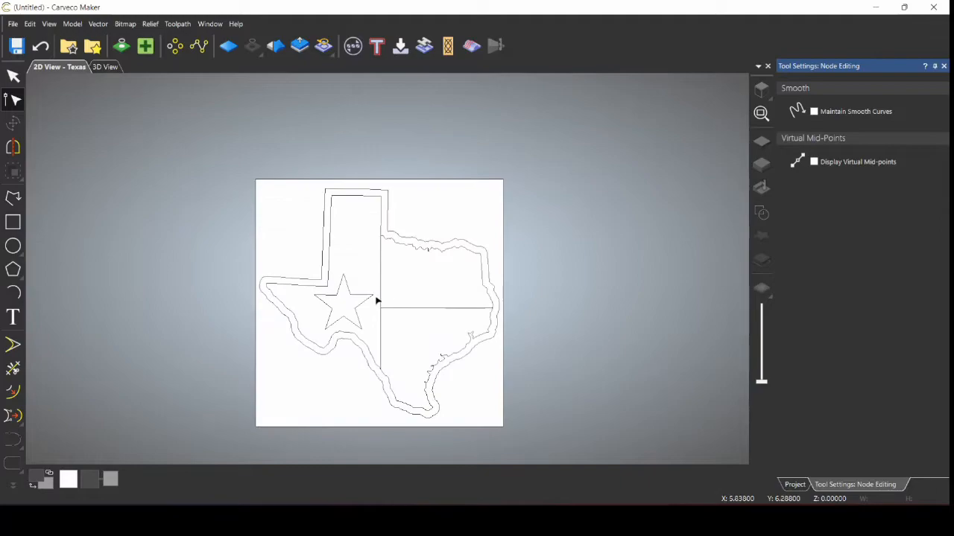
scroll(377, 332, "up", 2)
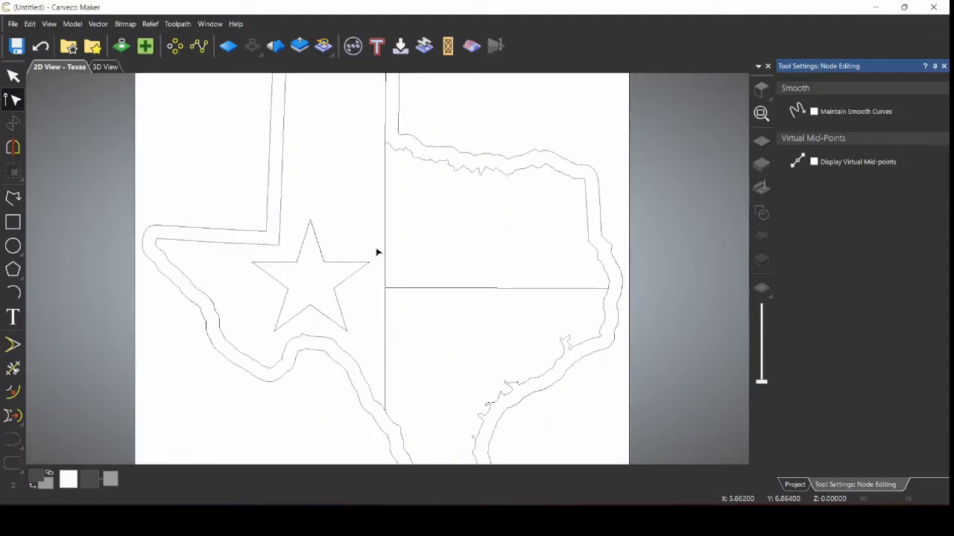
scroll(384, 184, "up", 2)
scroll(384, 181, "down", 4)
scroll(385, 186, "up", 2)
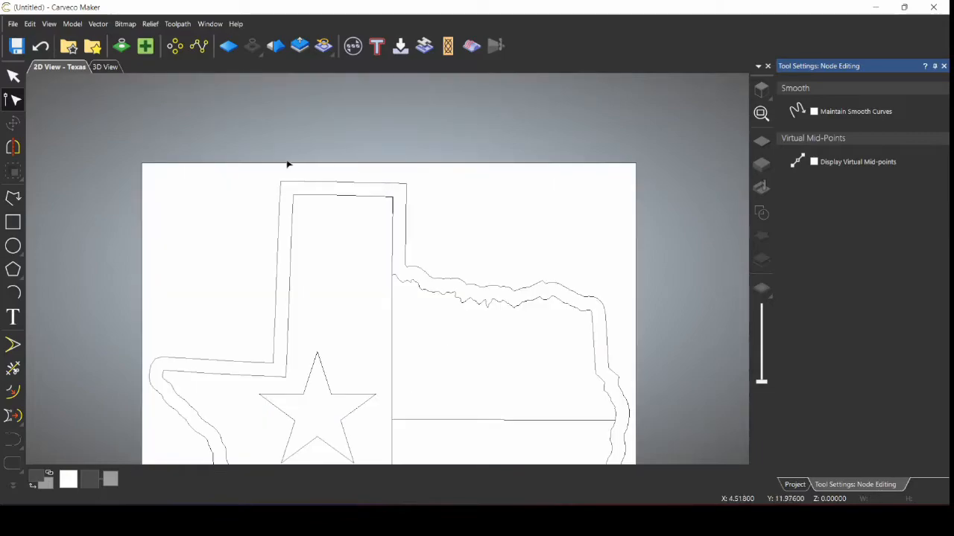
left_click(15, 78)
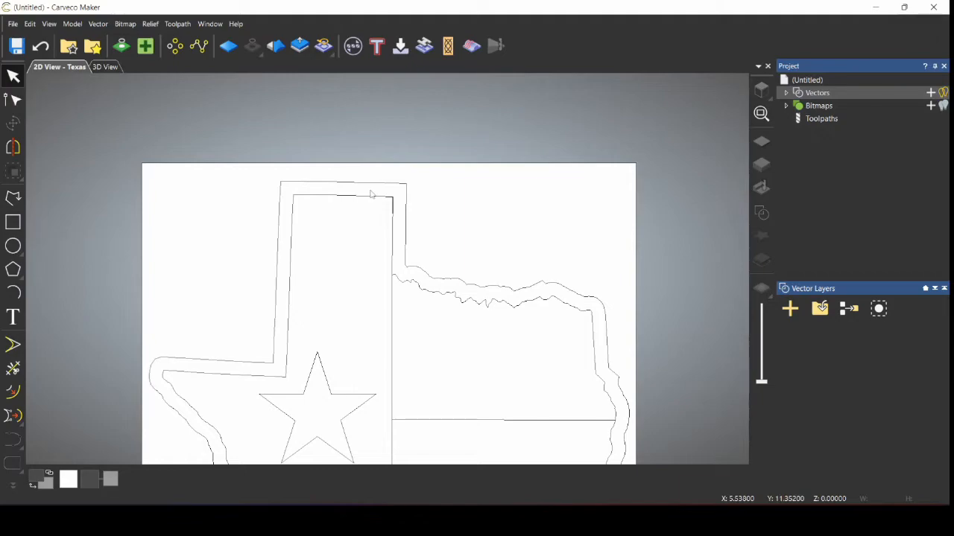
left_click_drag(379, 188, 403, 288)
scroll(395, 214, "up", 2)
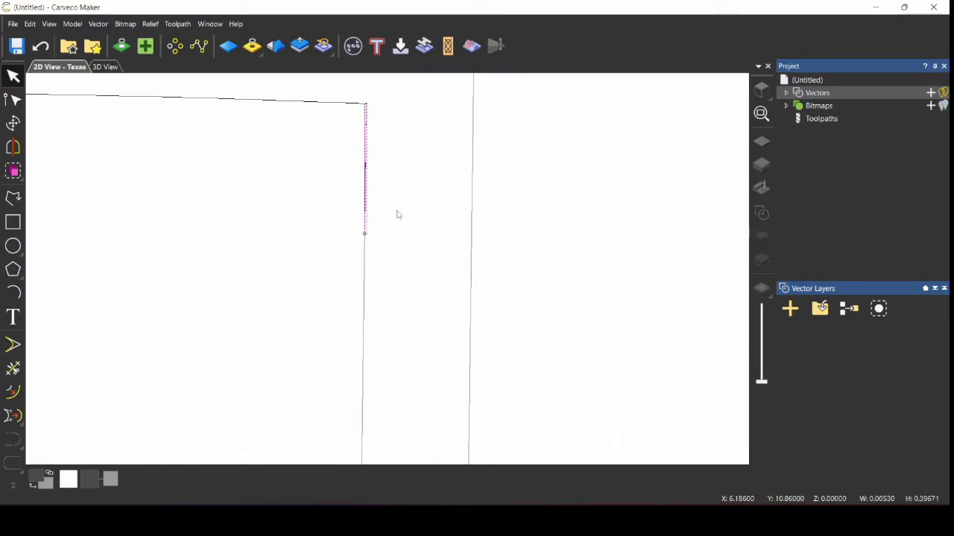
scroll(372, 194, "up", 1)
scroll(366, 146, "down", 1)
scroll(366, 147, "up", 1)
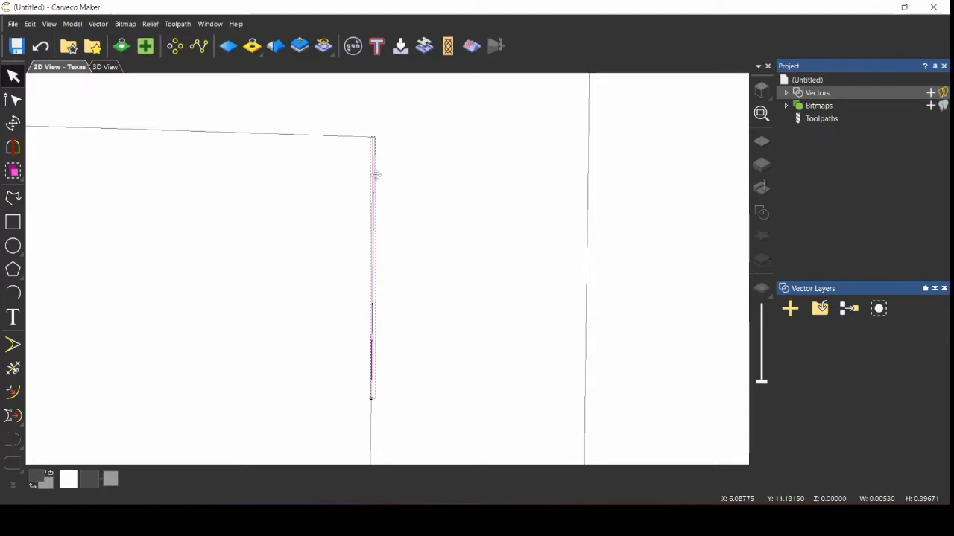
key("Escape")
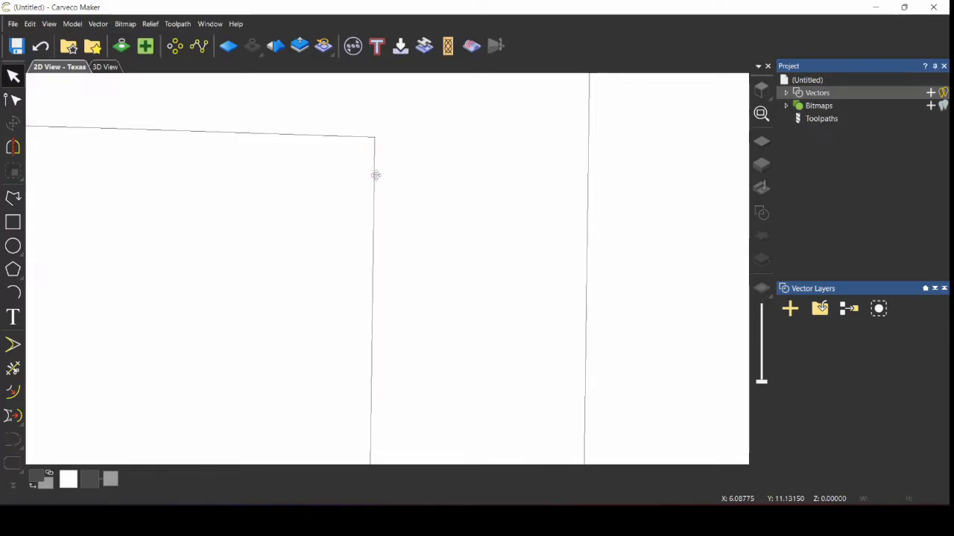
scroll(377, 176, "down", 2)
scroll(171, 289, "down", 1)
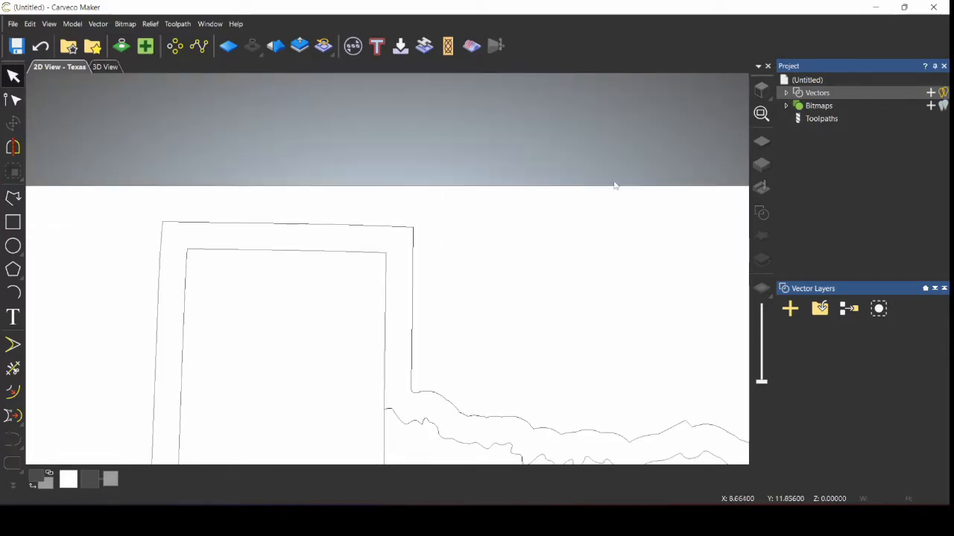
left_click(758, 116)
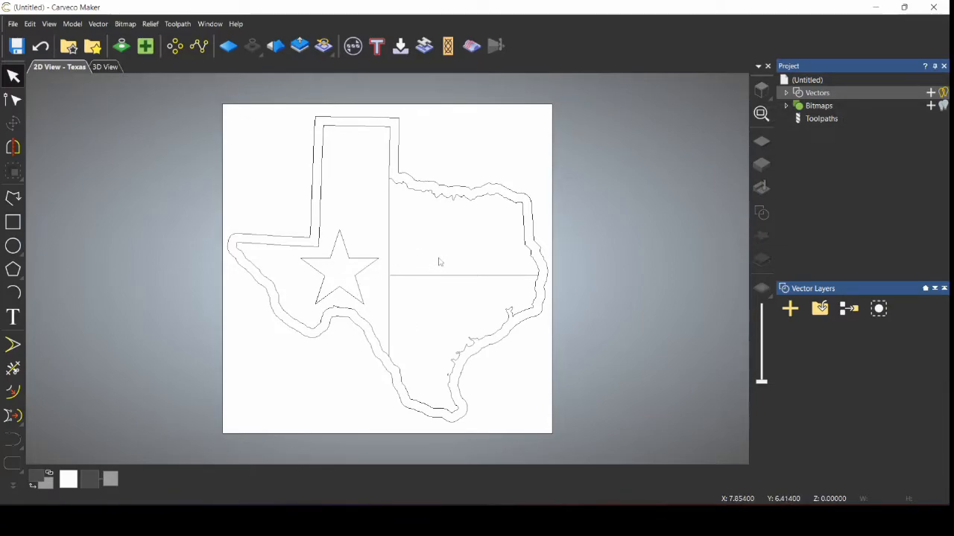
Step: Select the Texas outline plus the flag's dividing line and show the toolpath operations
left_click(409, 188)
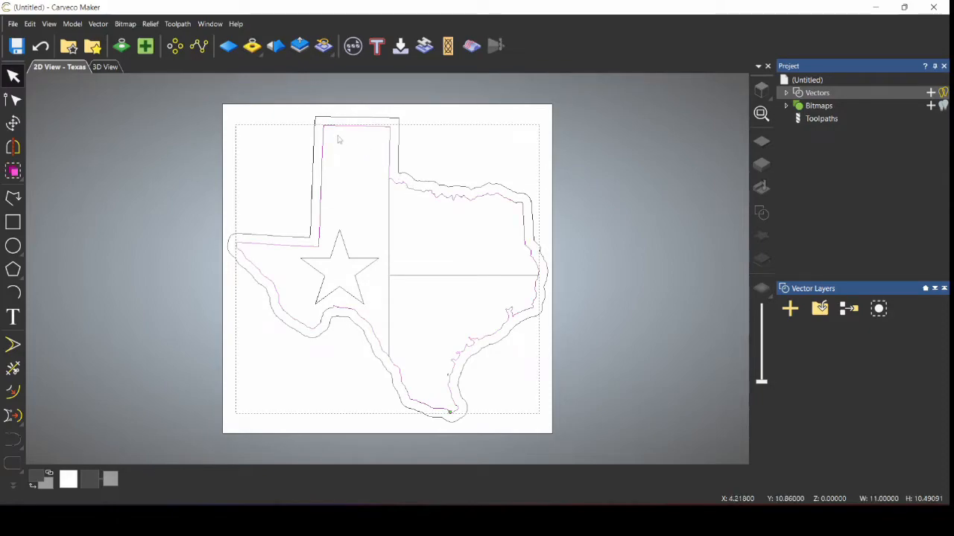
left_click(387, 253, "shift")
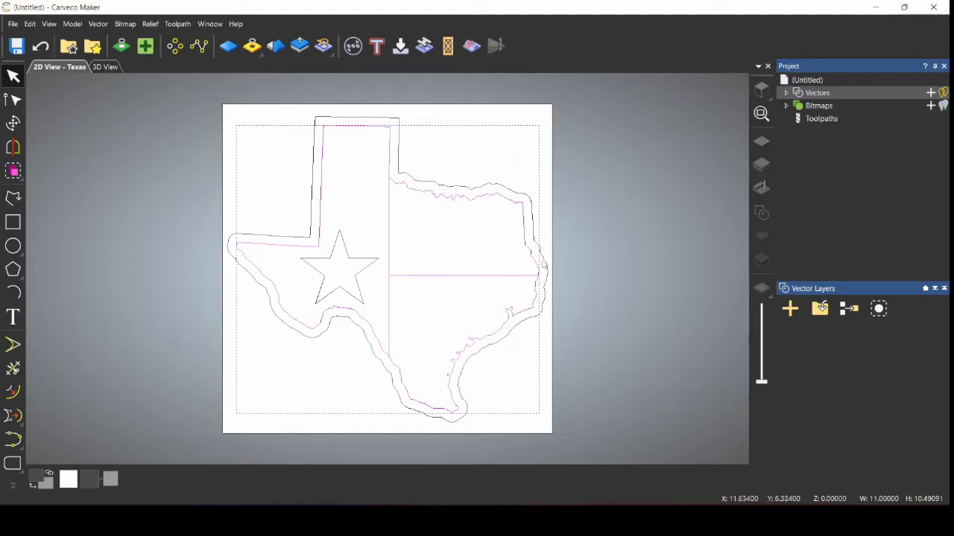
left_click(815, 121)
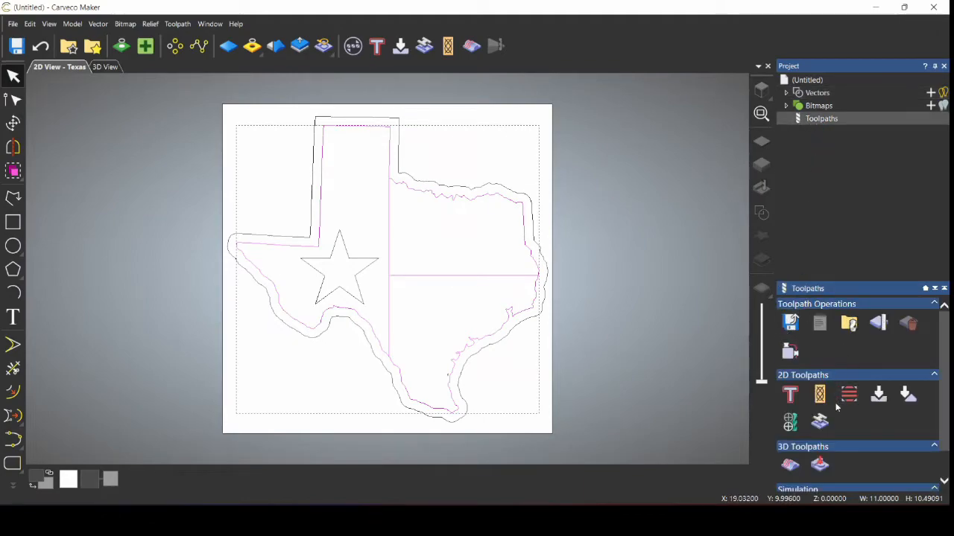
Step: Start a profile toolpath cutting Along the lines with a 0.06 inch finish depth
left_click(791, 394)
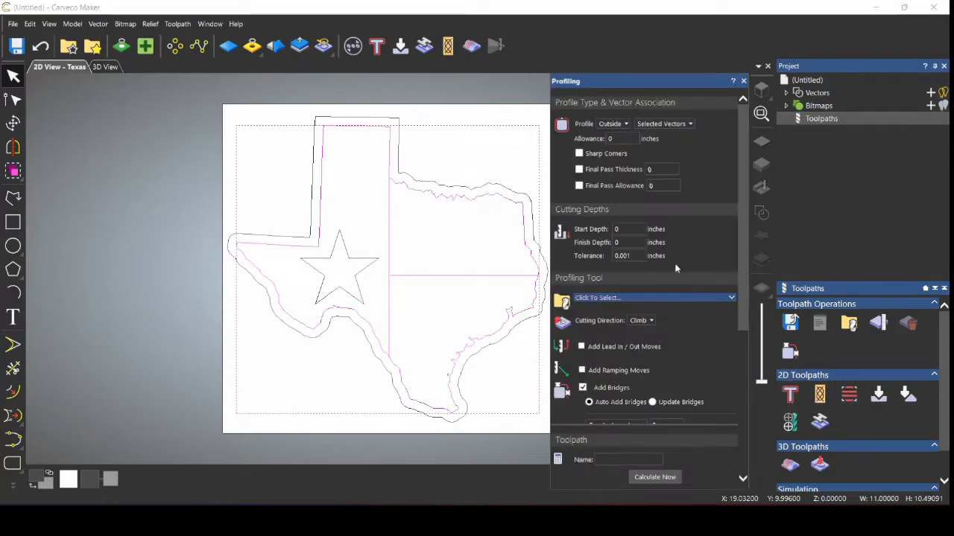
left_click(612, 123)
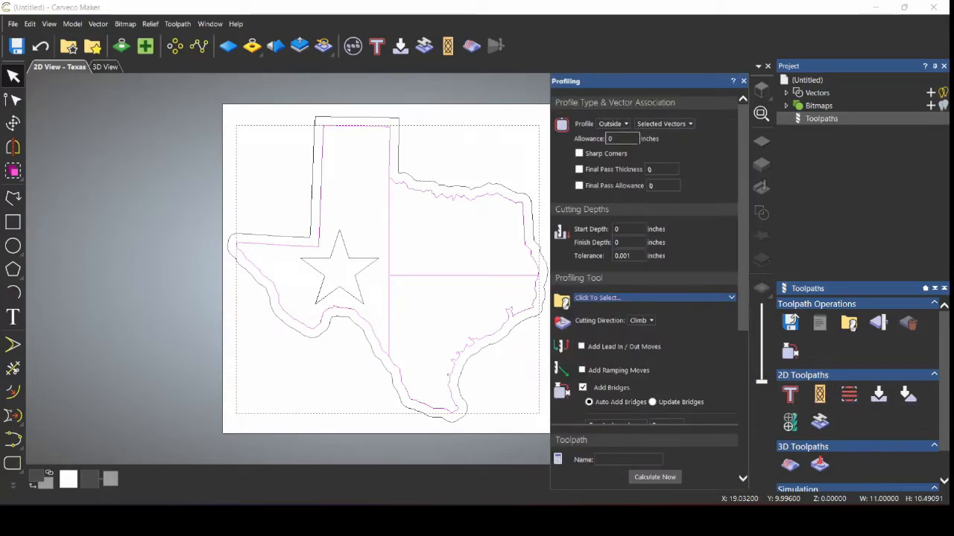
left_click(619, 134)
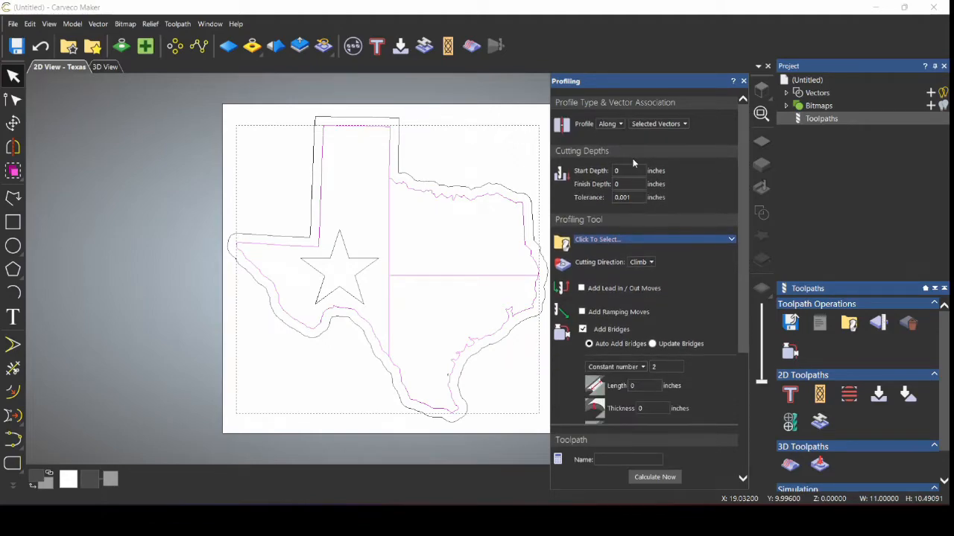
left_click(632, 184)
Step: Use the V-Bit 1.25 Inch 90 degree cutter with bridges turned off
left_click(658, 240)
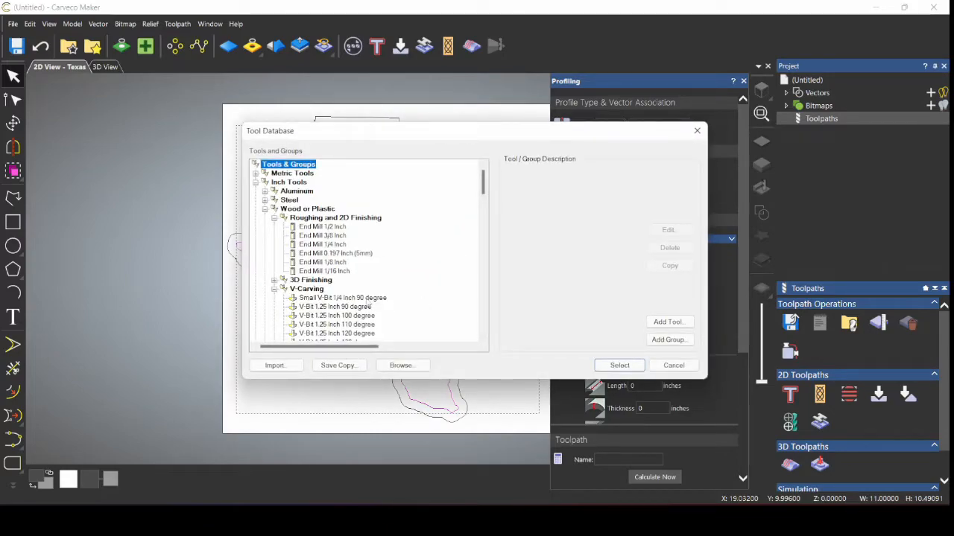
double_click(360, 308)
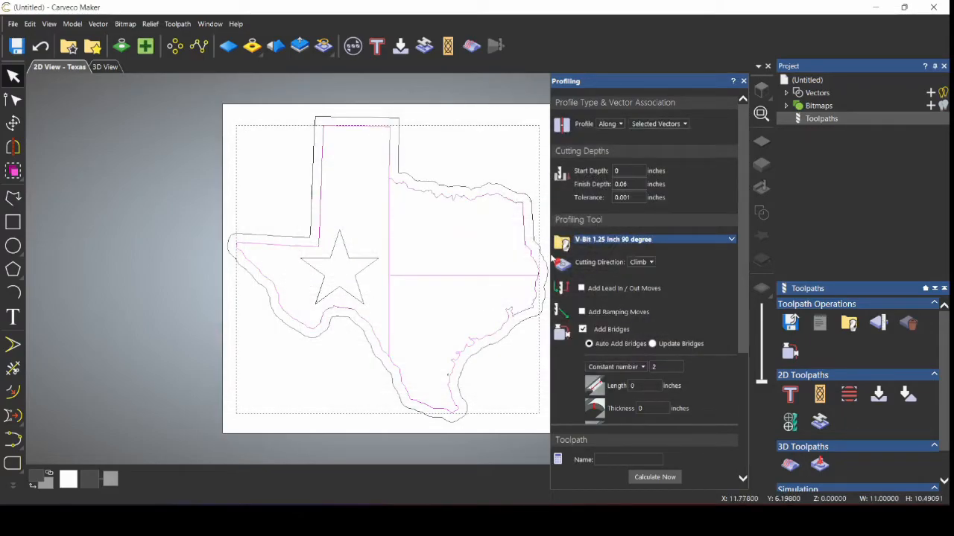
scroll(662, 317, "down", 1)
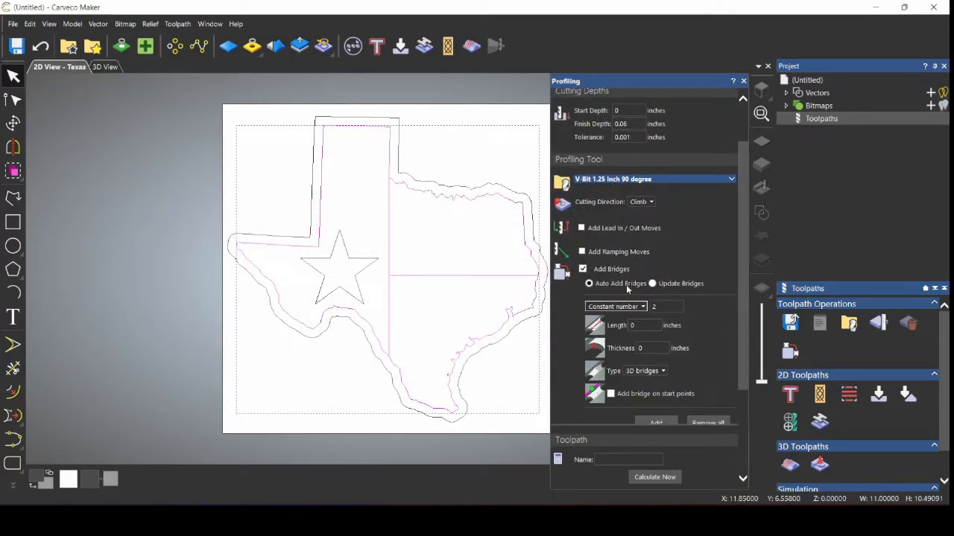
left_click(583, 269)
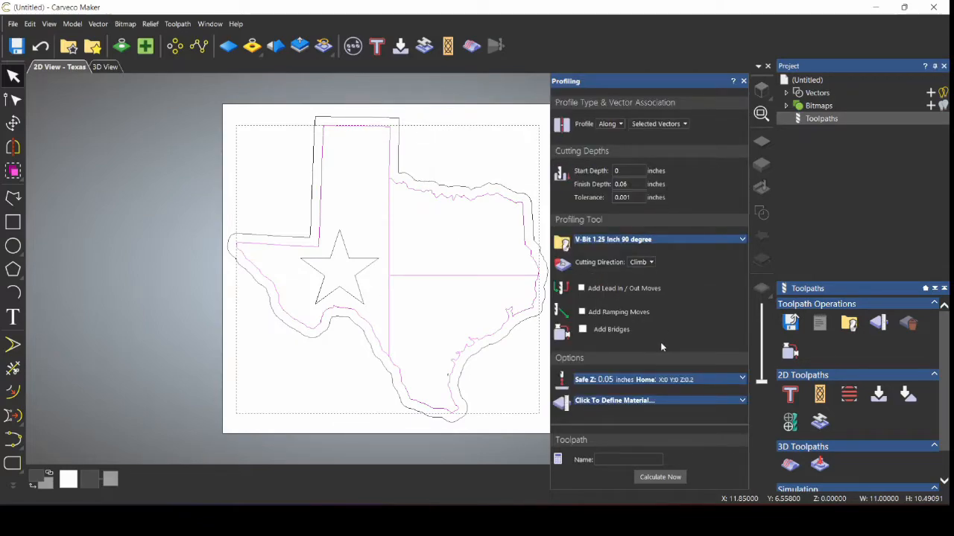
left_click(657, 403)
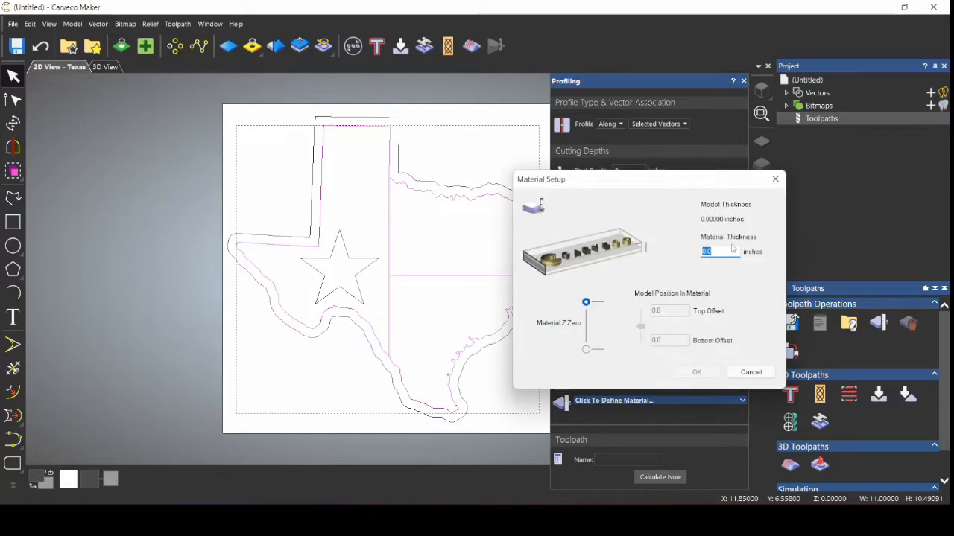
Step: Set the material thickness to 0.75 inches and confirm Material Setup
type("0.75")
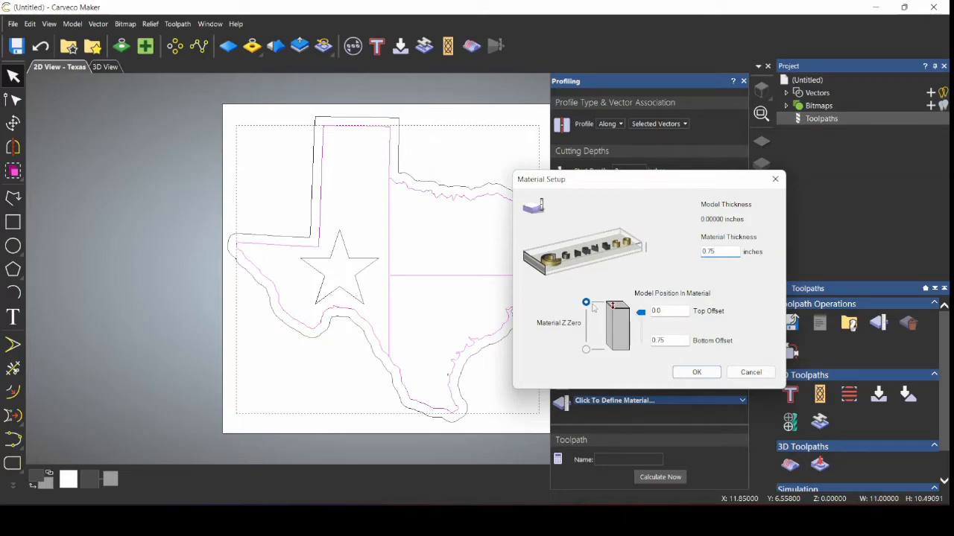
left_click(694, 372)
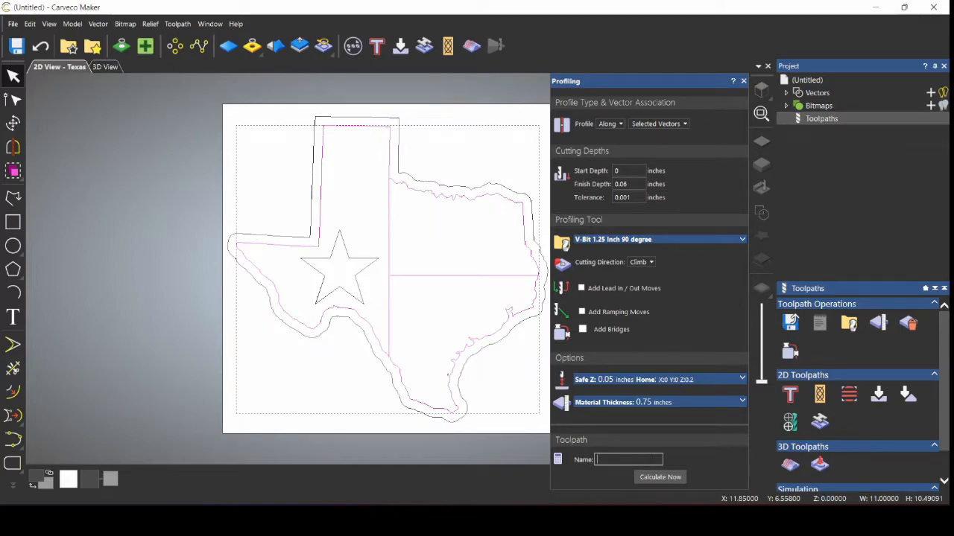
Step: Name the profile toolpath Outline, calculate it, and toggle the toolpath preview lines
type("Outline")
left_click(659, 477)
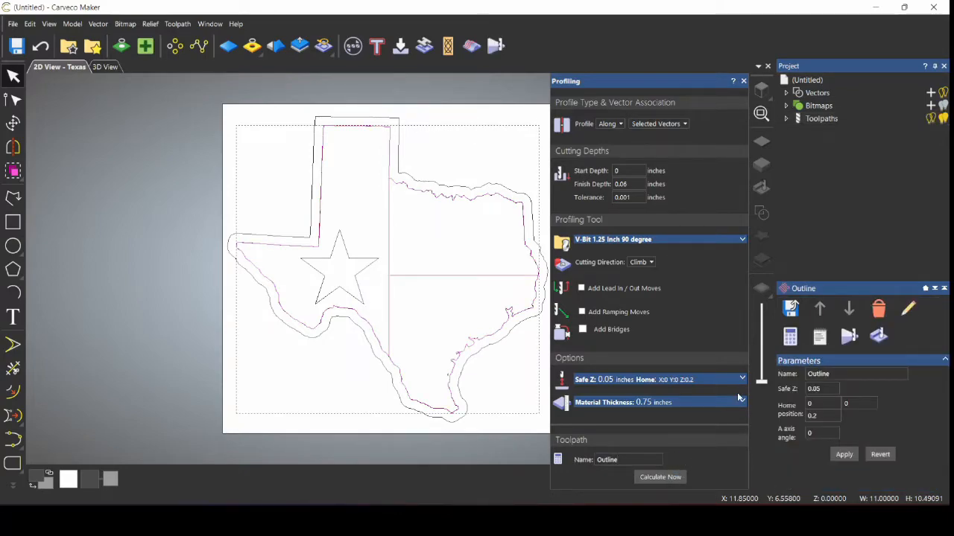
left_click(930, 120)
Step: Select the star and start a V-Bit carving toolpath for it
left_click(367, 262)
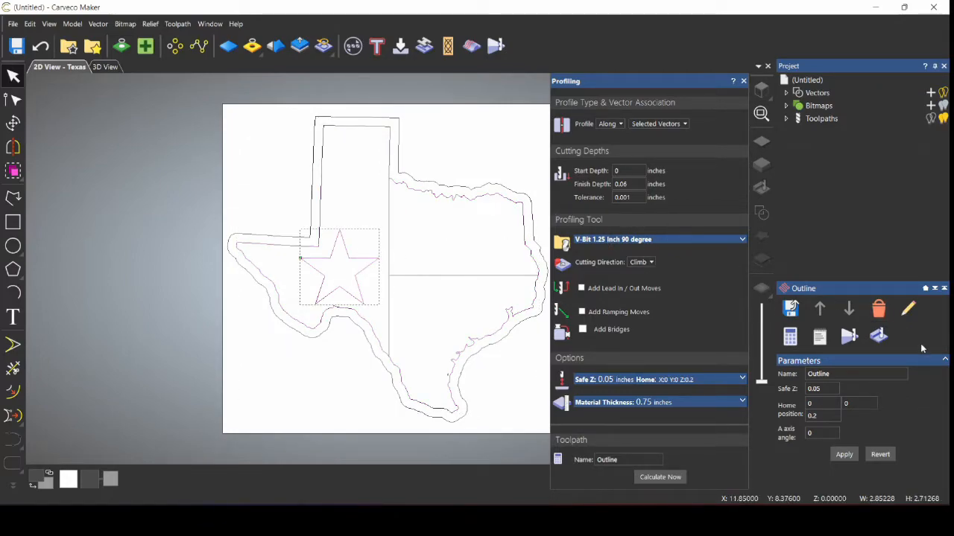
left_click(828, 118)
left_click(878, 399)
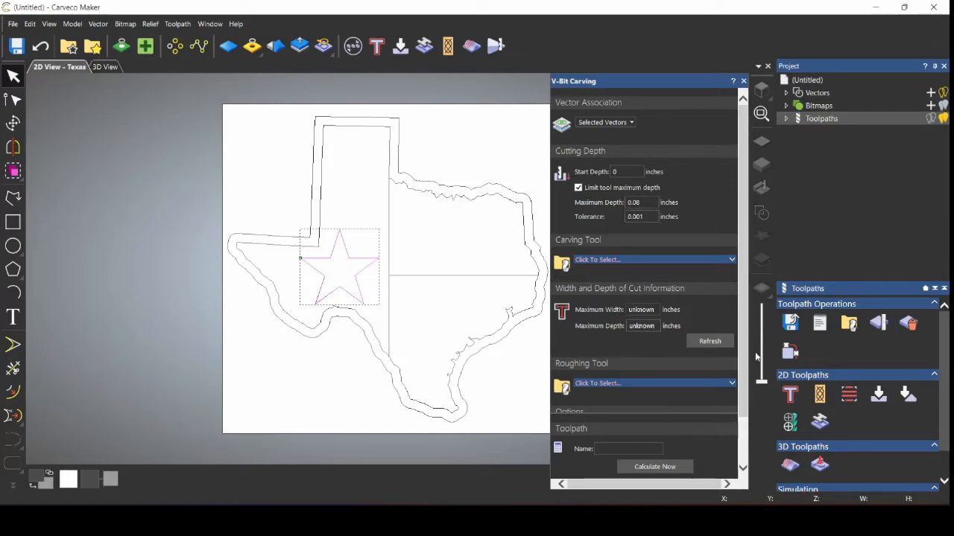
Step: Choose the V-Bit 1.25 Inch 90 degree carving tool and End Mill 1/8 Inch roughing tool
left_click(688, 259)
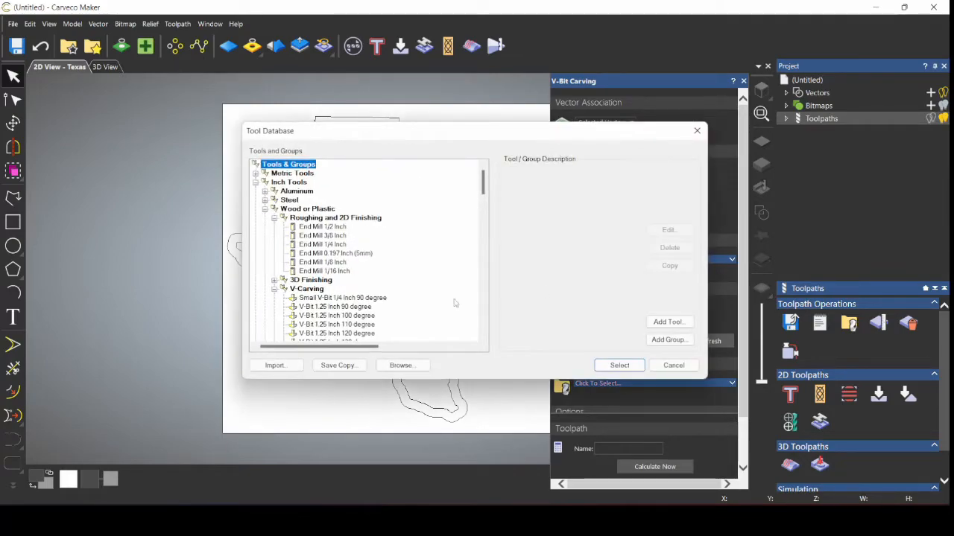
double_click(335, 307)
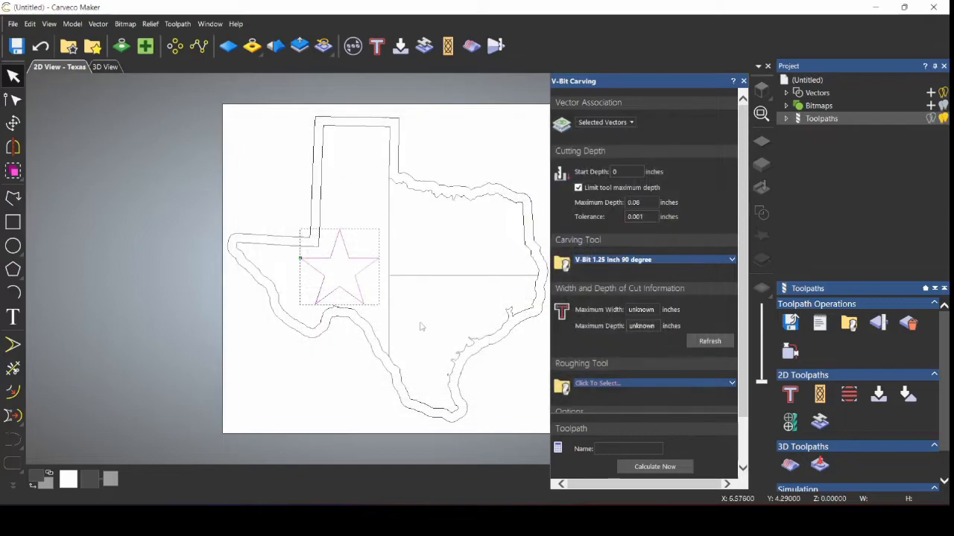
left_click(594, 384)
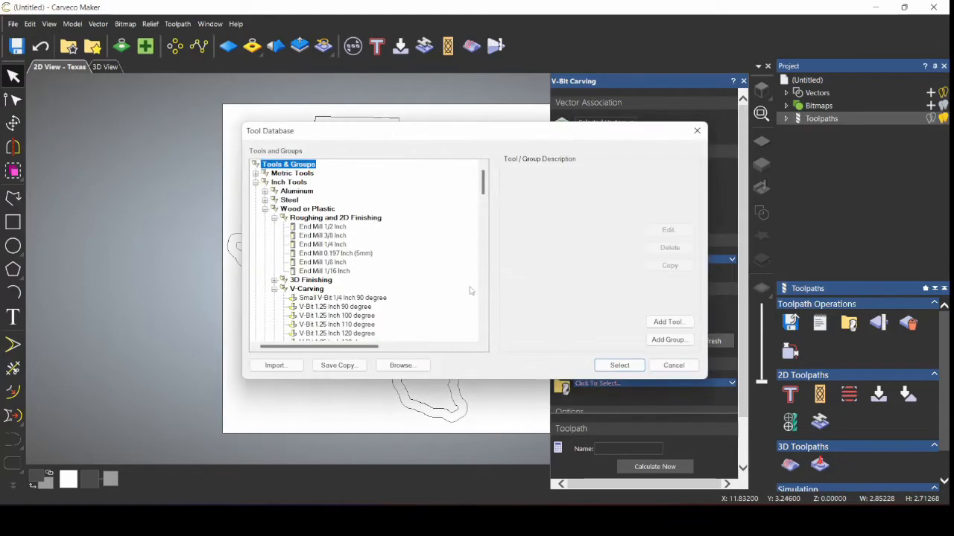
double_click(343, 263)
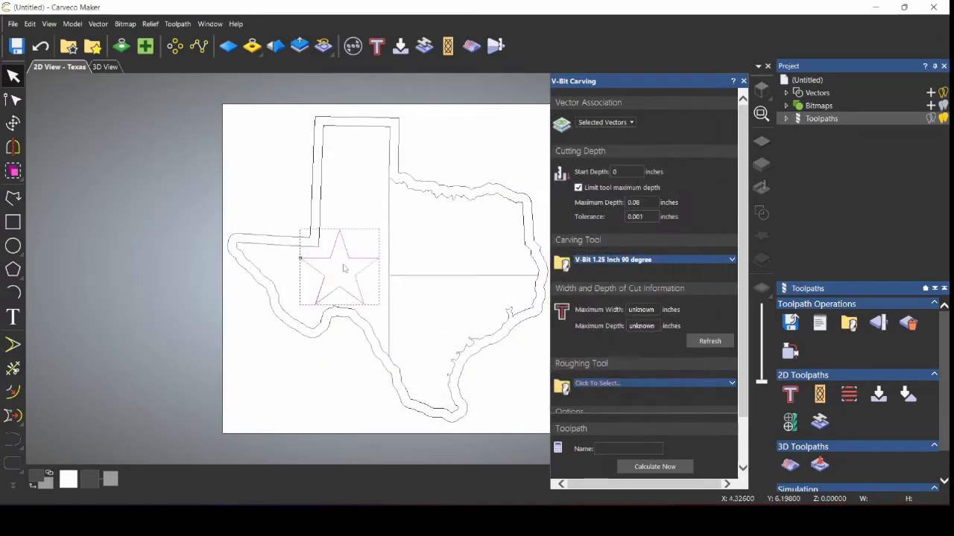
left_click(701, 343)
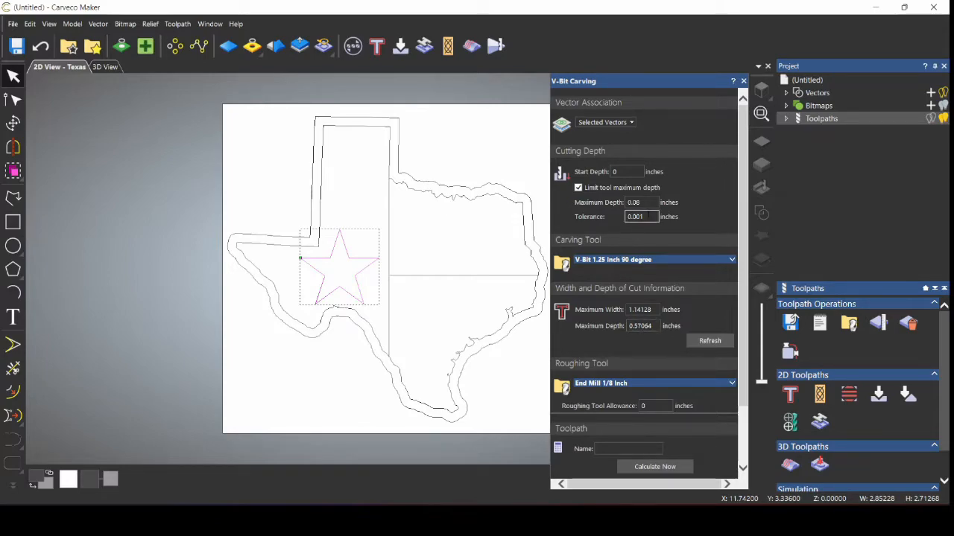
Step: Name the toolpath Star and calculate it, then hide previews and select the Texas outline
scroll(675, 356, "down", 2)
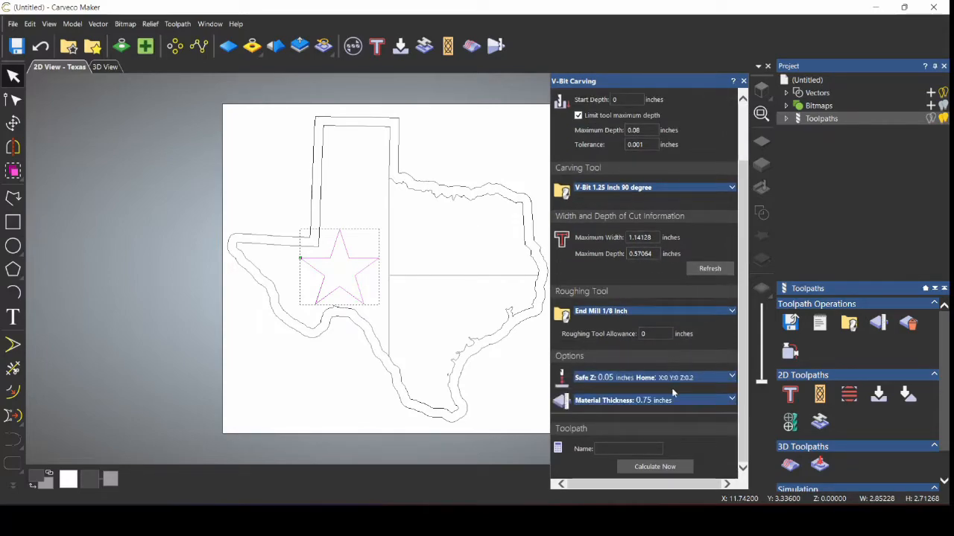
left_click(626, 449)
type("Star")
left_click(654, 467)
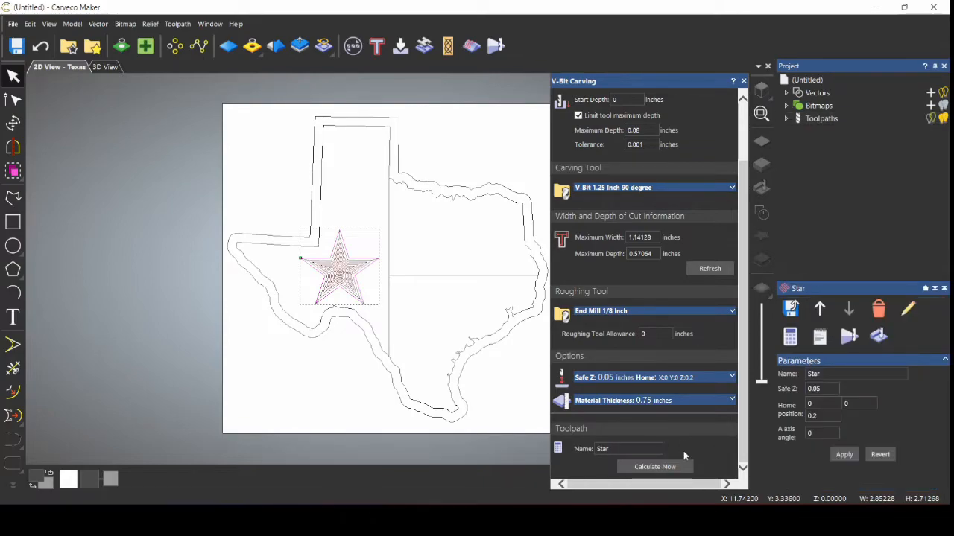
left_click(930, 120)
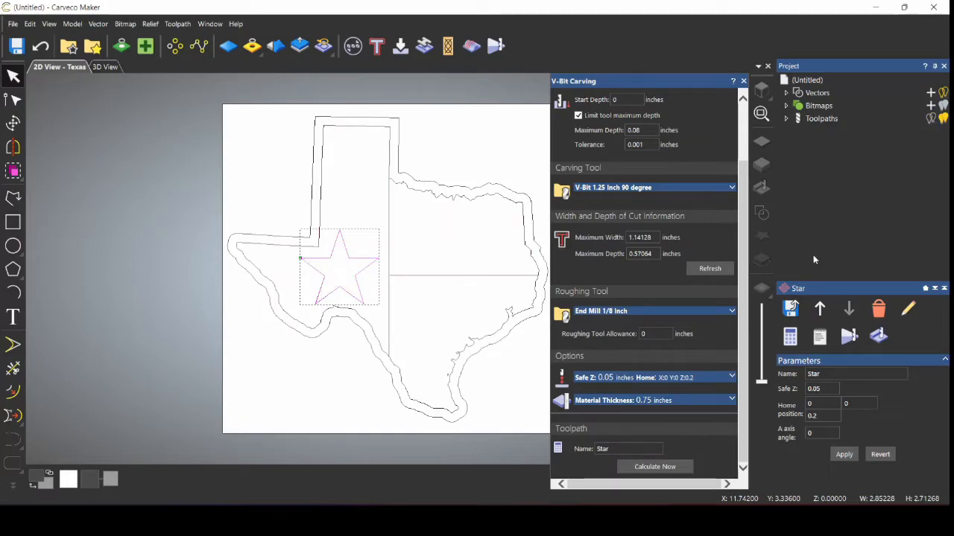
left_click(537, 231)
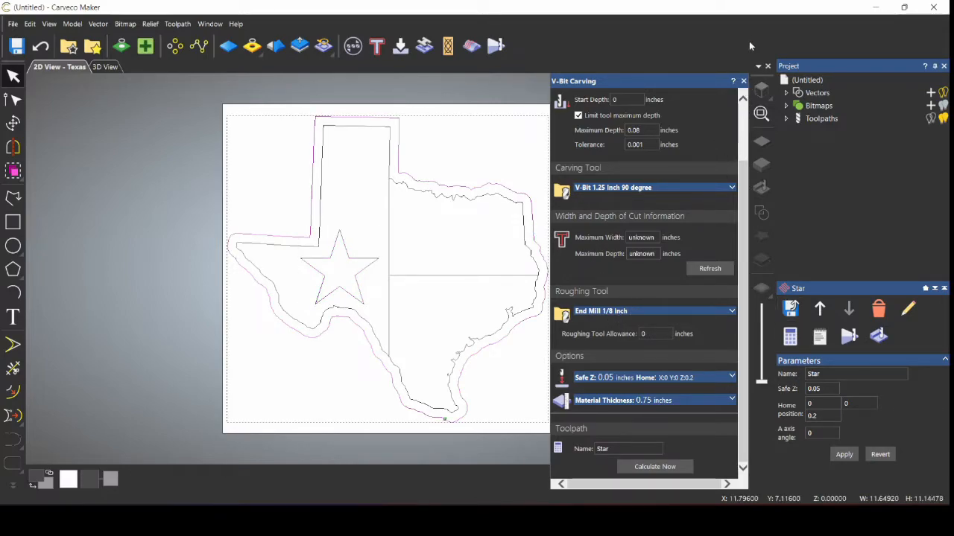
Step: Start an outside profile toolpath 0.75 inches deep using the End Mill 1/8 Inch
left_click(743, 80)
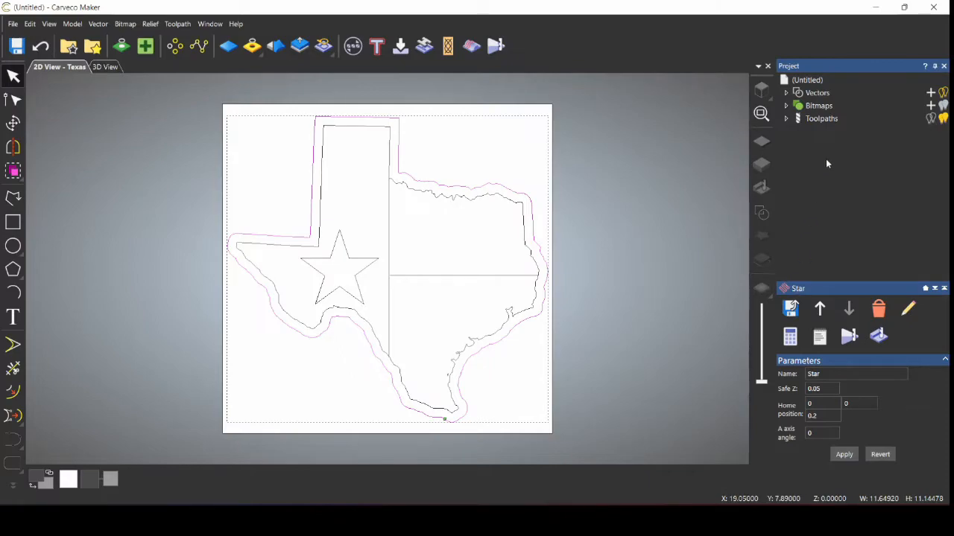
left_click(824, 120)
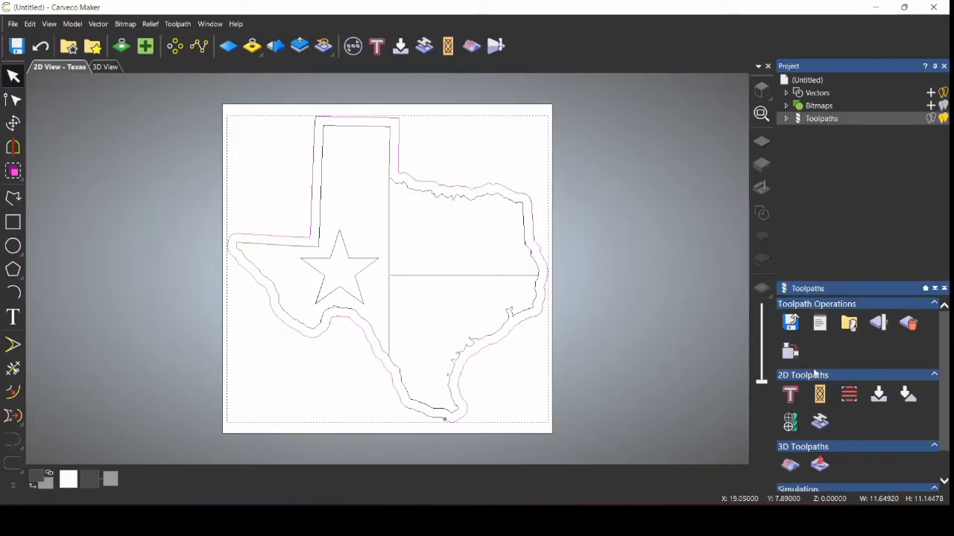
left_click(791, 395)
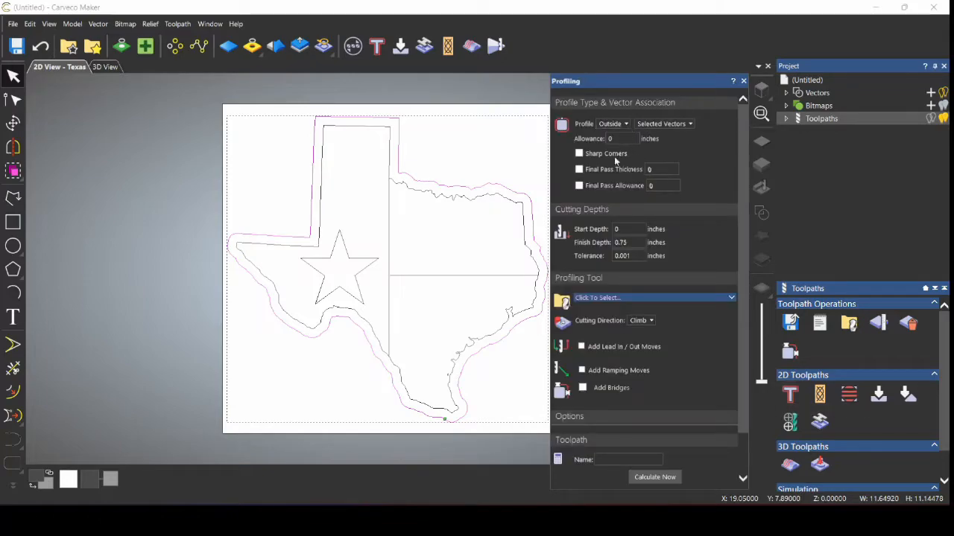
left_click(628, 242)
left_click(643, 297)
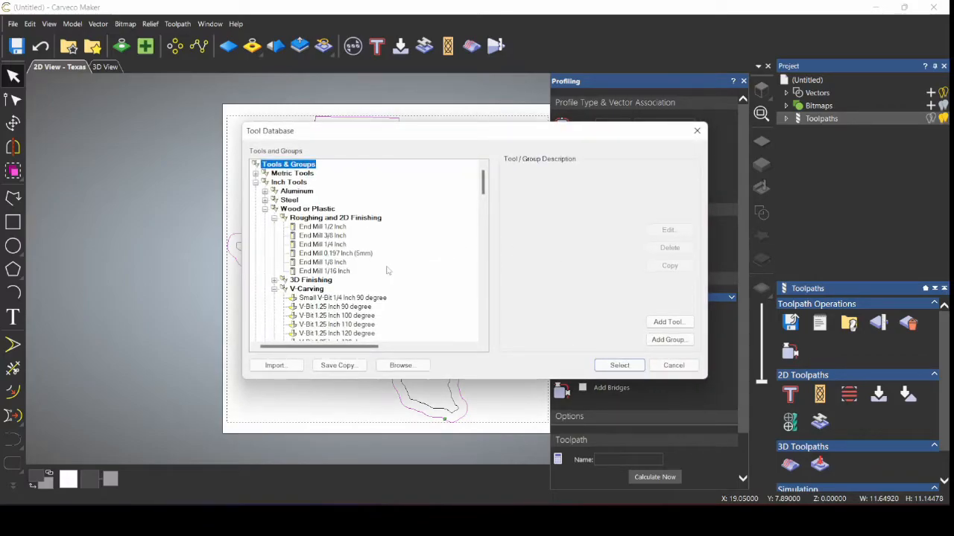
double_click(328, 262)
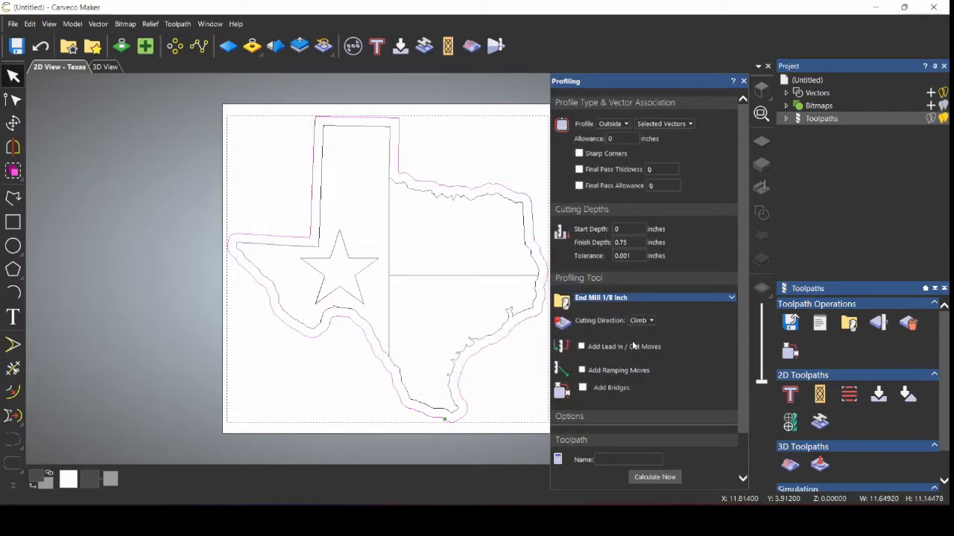
Step: Enable zig-zag ramping moves and add two bridges to the profile
scroll(632, 345, "down", 1)
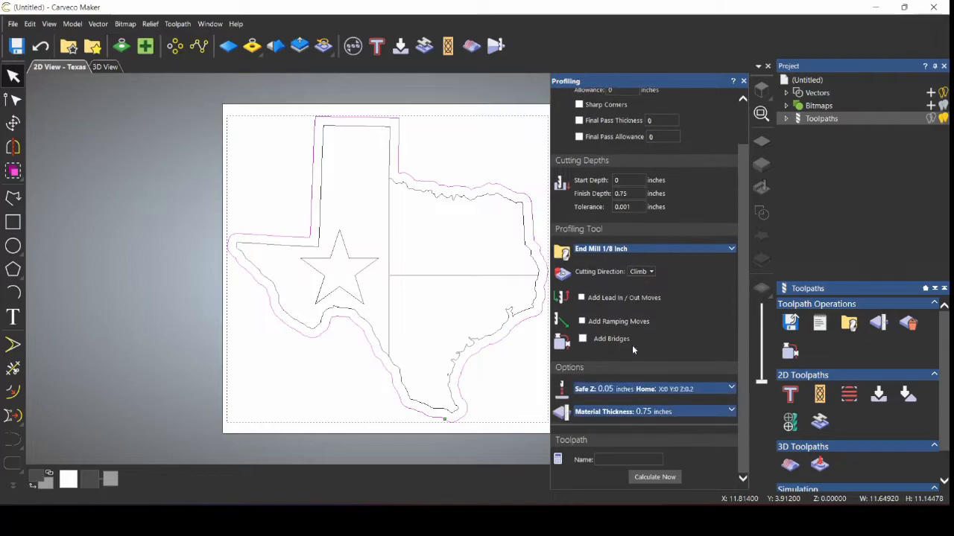
left_click(581, 322)
scroll(592, 347, "down", 3)
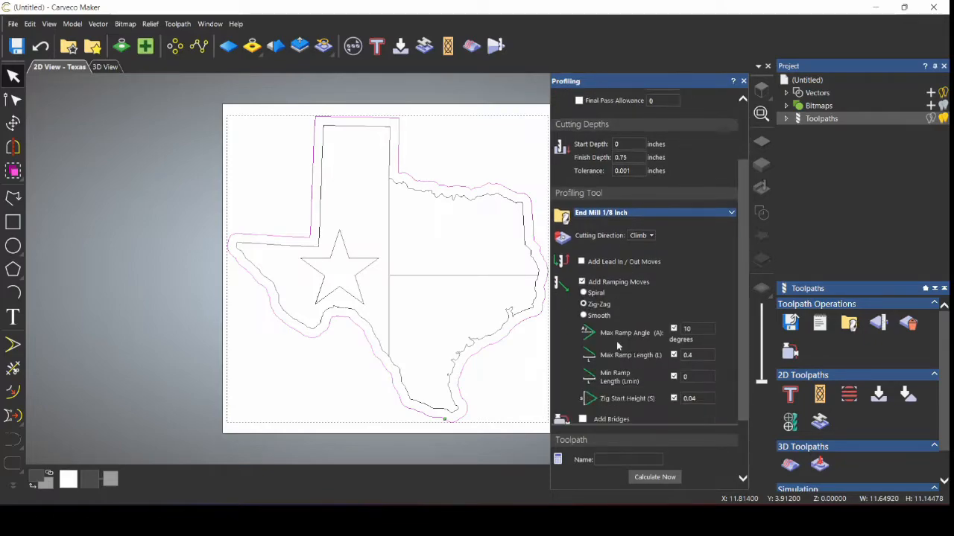
left_click(583, 339)
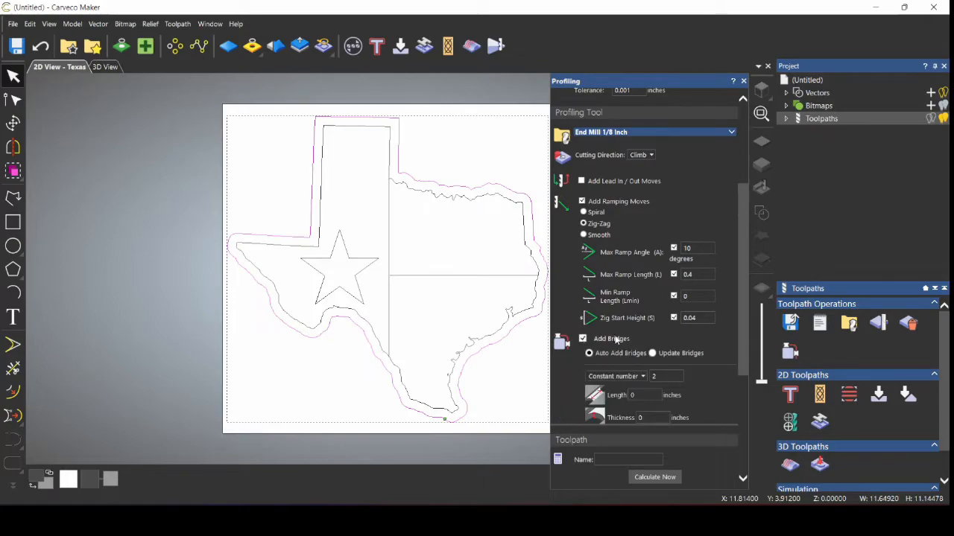
scroll(633, 298, "down", 3)
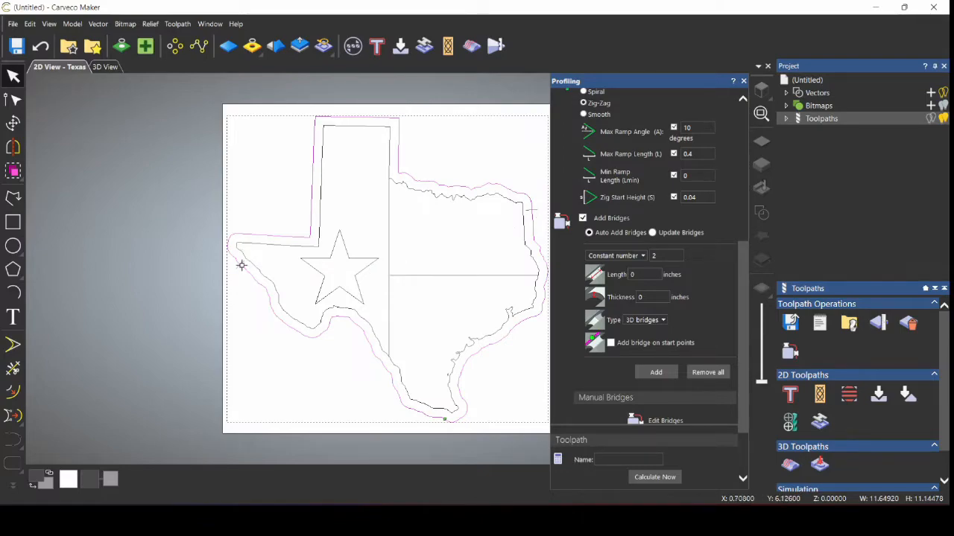
left_click_drag(240, 263, 240, 251)
scroll(705, 333, "down", 3)
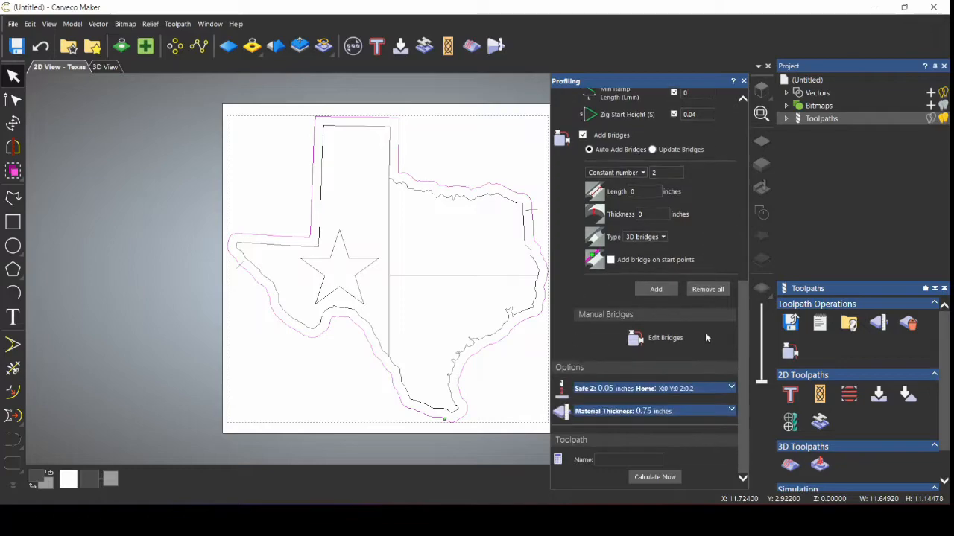
Step: Slide the right bridge down and the left bridge up to the corner along the Texas path
left_click(681, 339)
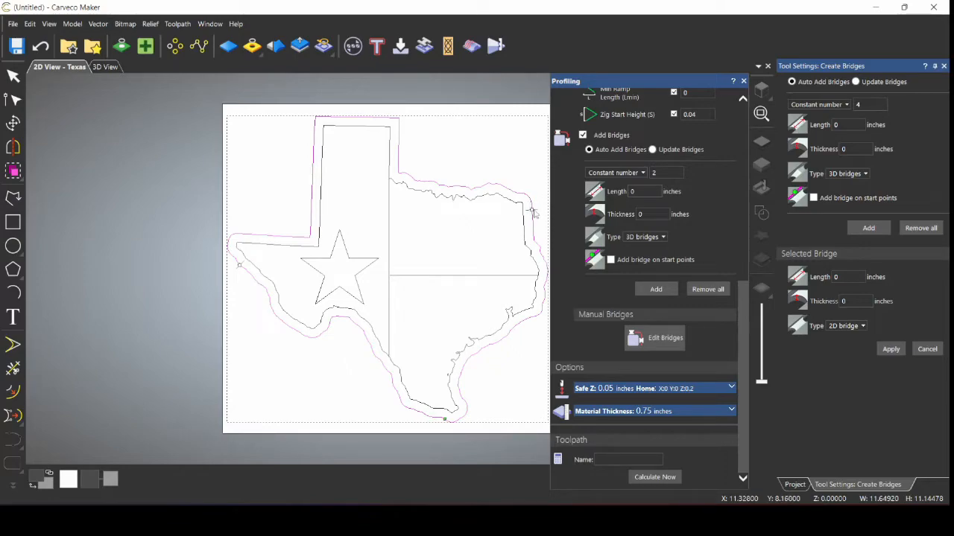
left_click_drag(532, 210, 533, 218)
mouse_move(239, 267)
left_mouse_down()
mouse_move(233, 244)
mouse_move(243, 237)
mouse_move(313, 232)
mouse_move(310, 202)
left_mouse_up()
left_click(944, 67)
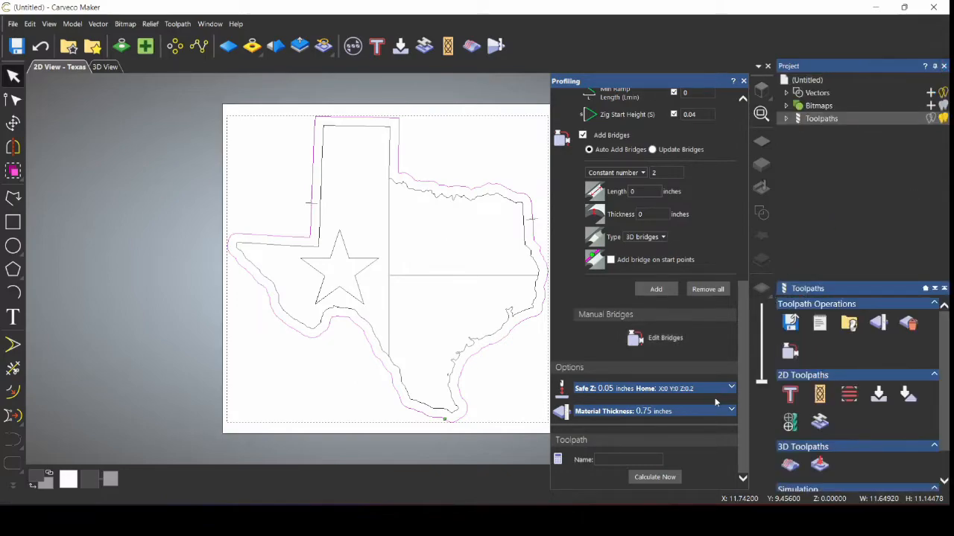
Step: Name the profile toolpath 'Cutout' and calculate it
left_click(653, 459)
left_click(673, 478)
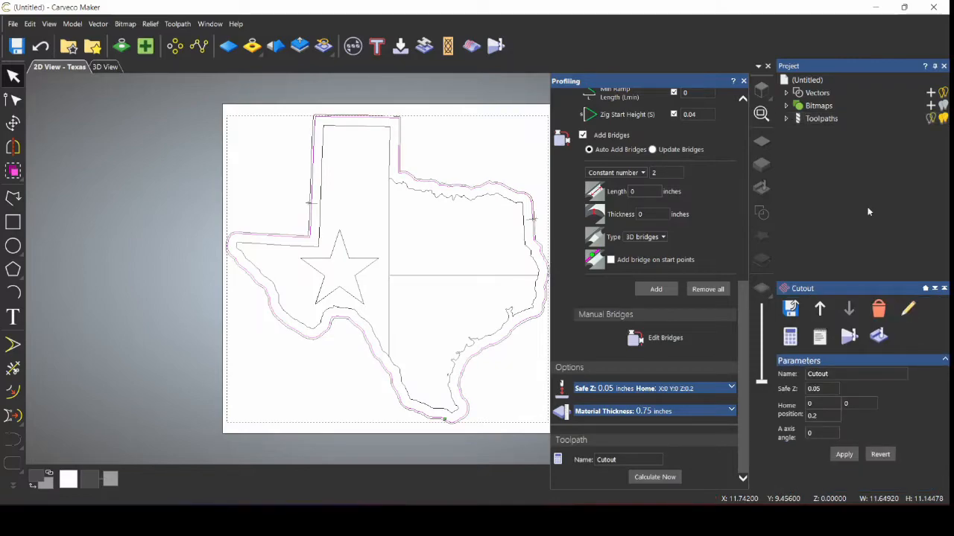
left_click(743, 80)
Step: Switch to the 3D view with toolpath lines hidden and simulate the Outline toolpath
left_click(106, 66)
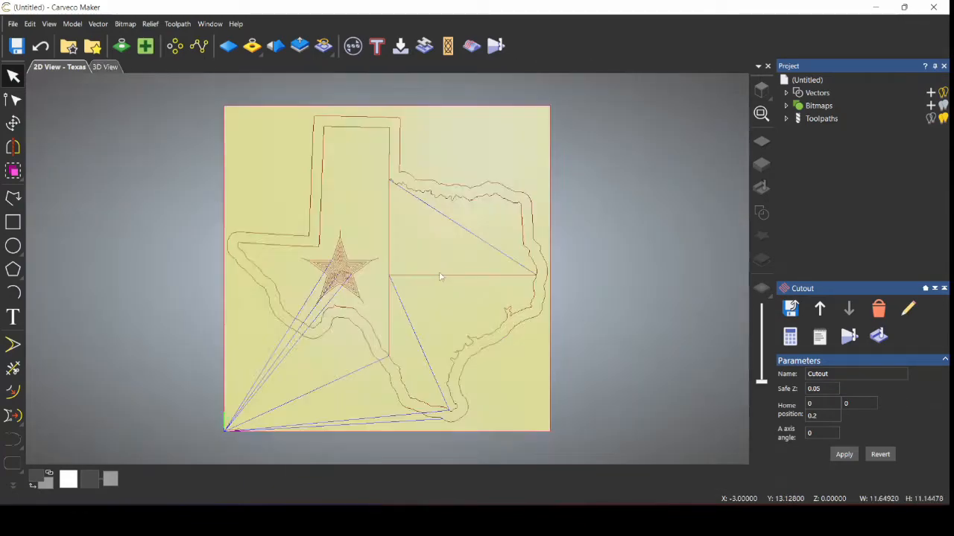
left_click(943, 119)
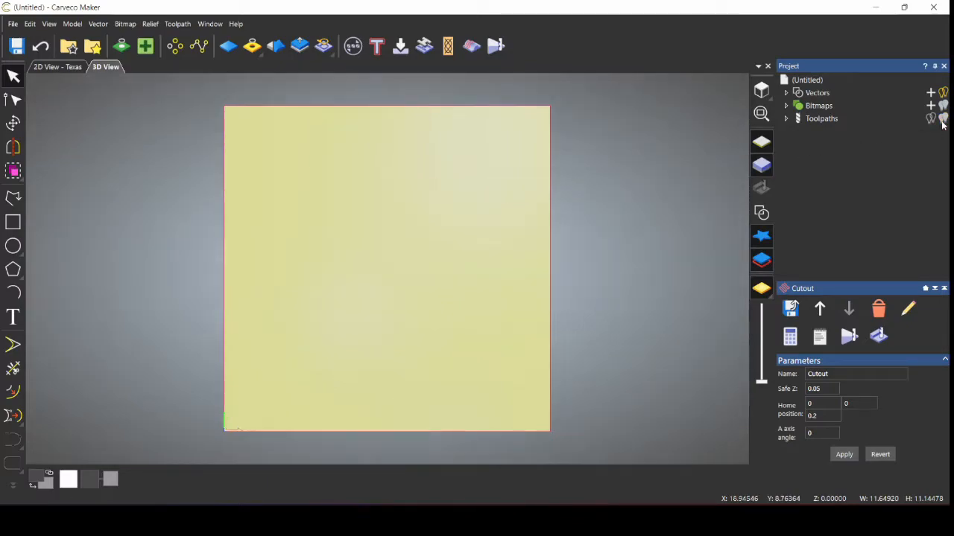
left_click(821, 120)
left_click(786, 119)
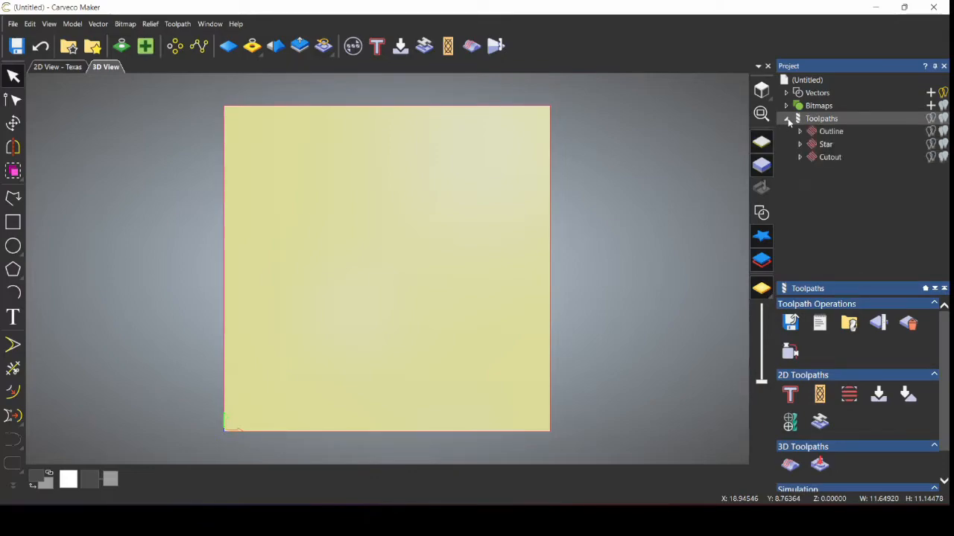
left_click(831, 134)
right_click(830, 136)
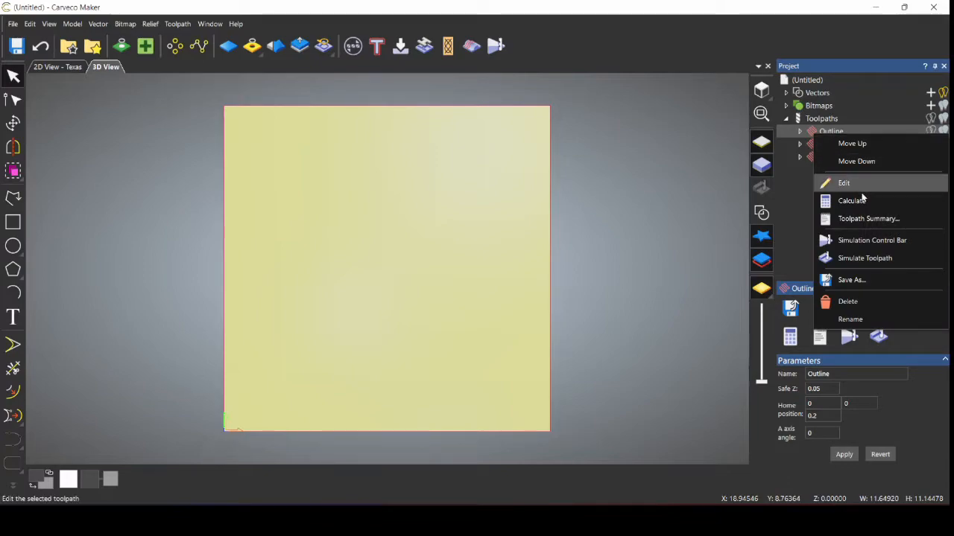
left_click(870, 258)
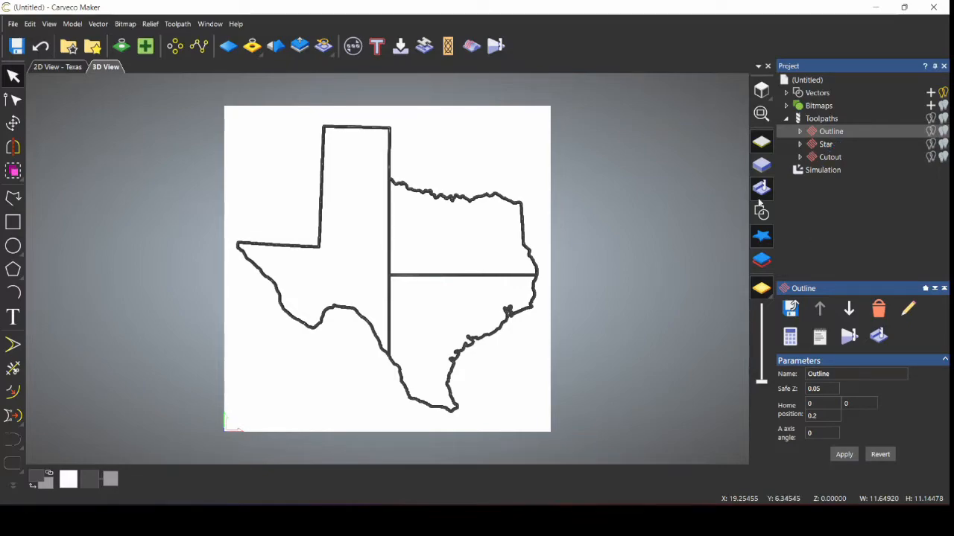
key("Down")
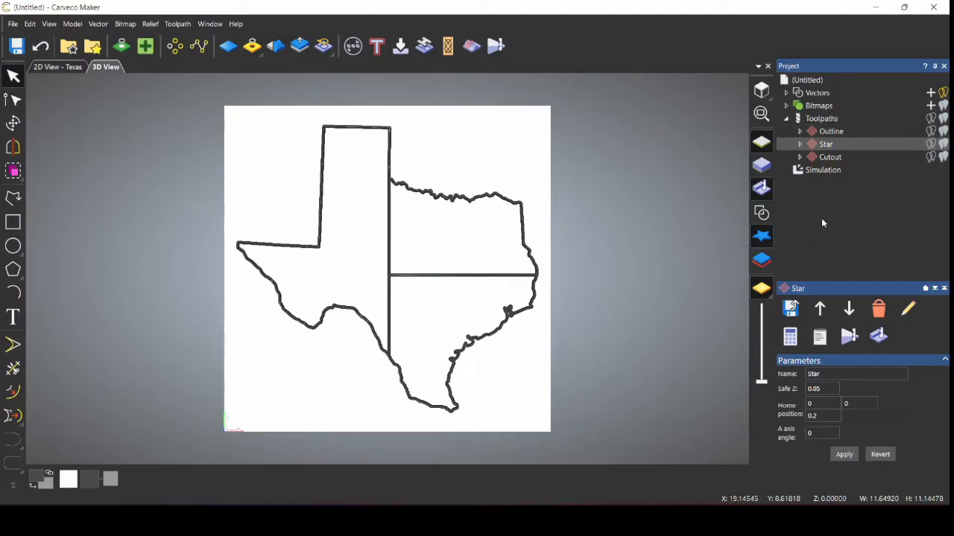
Step: Simulate the Star toolpath using the Simulation Control Bar's playback to completion
right_click(816, 145)
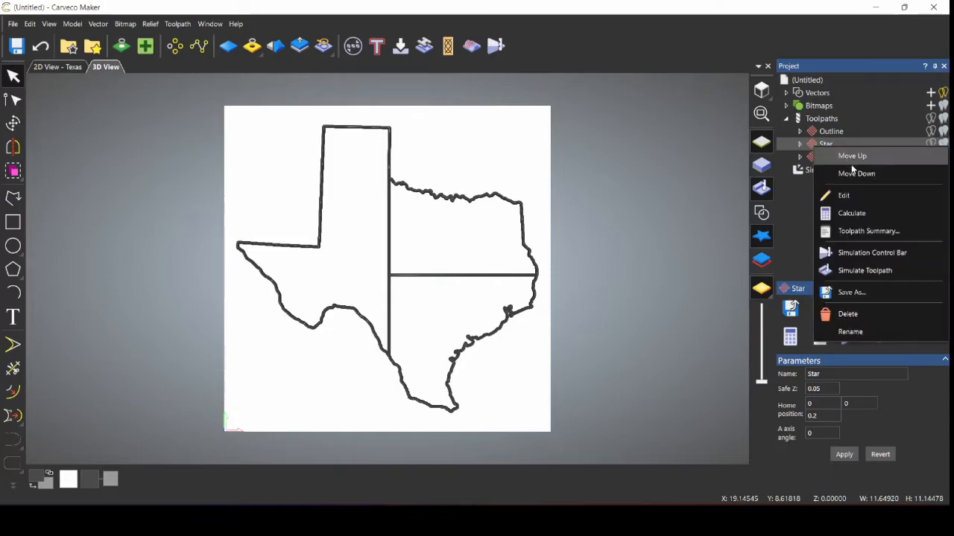
left_click(882, 255)
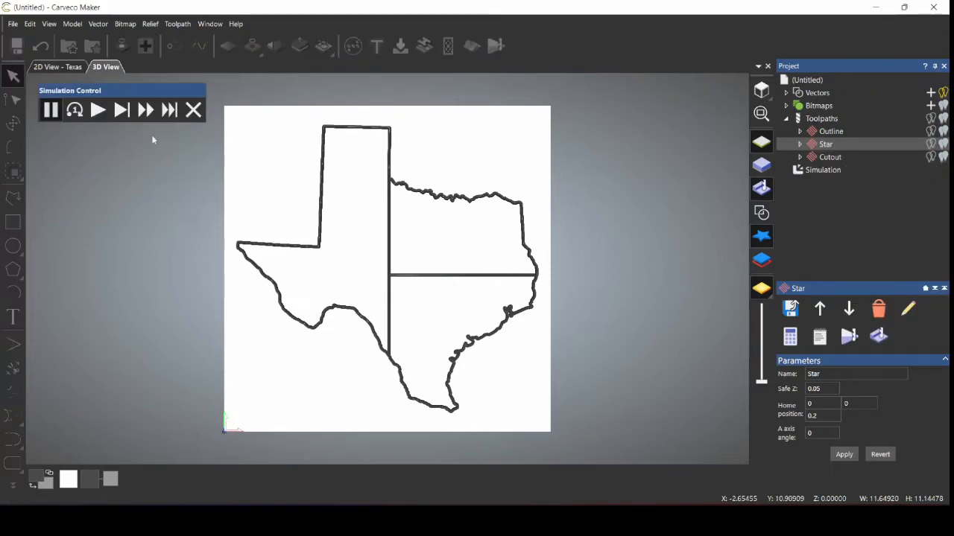
left_click(97, 111)
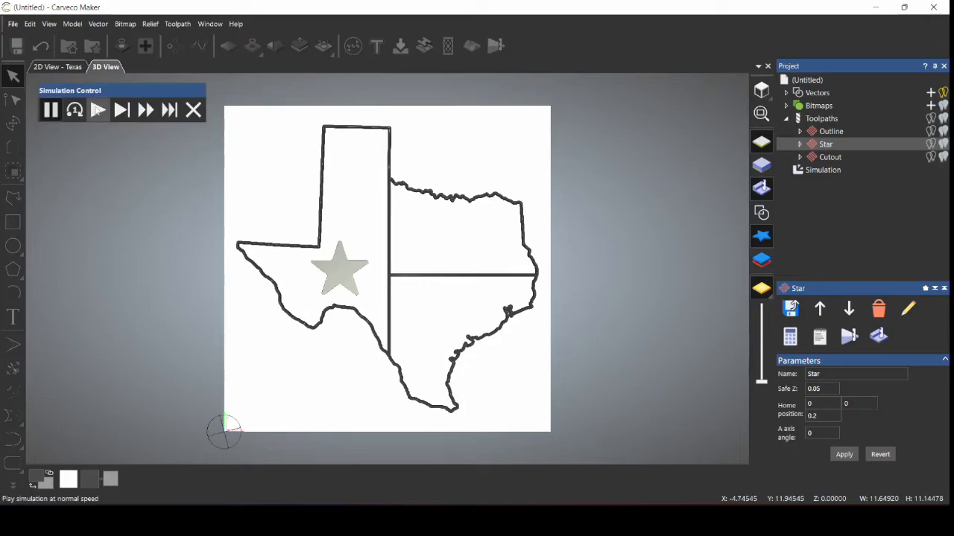
left_click(97, 112)
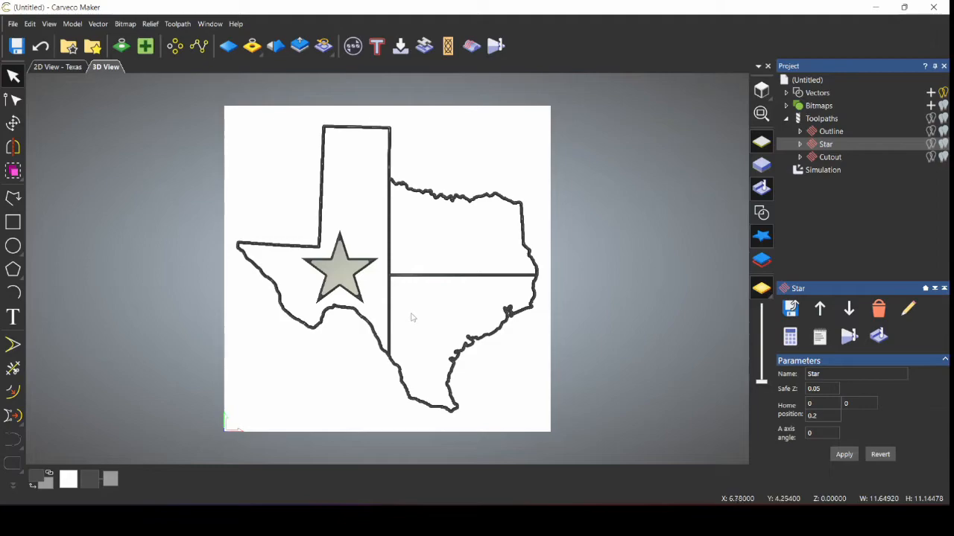
Step: Simulate the Cutout toolpath to add the outer border cut
right_click(825, 159)
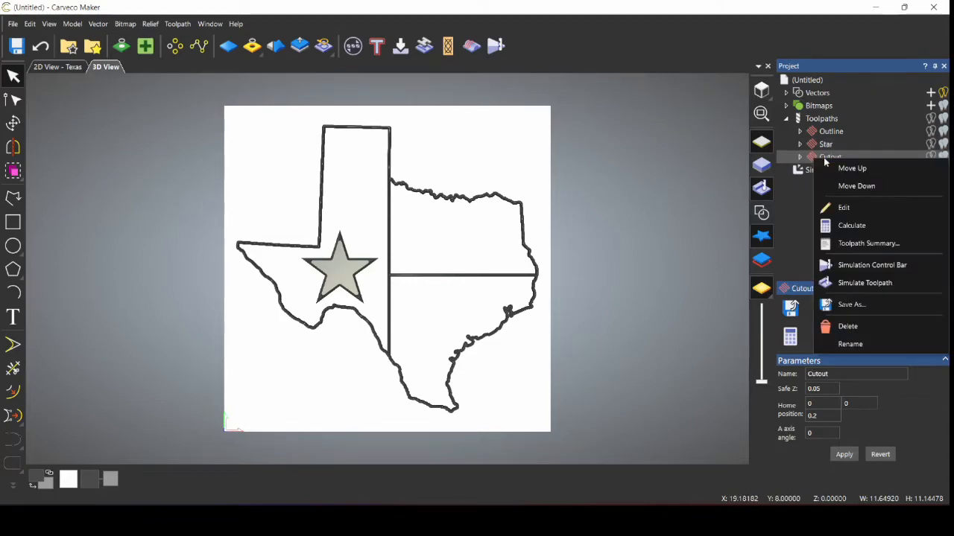
left_click(873, 282)
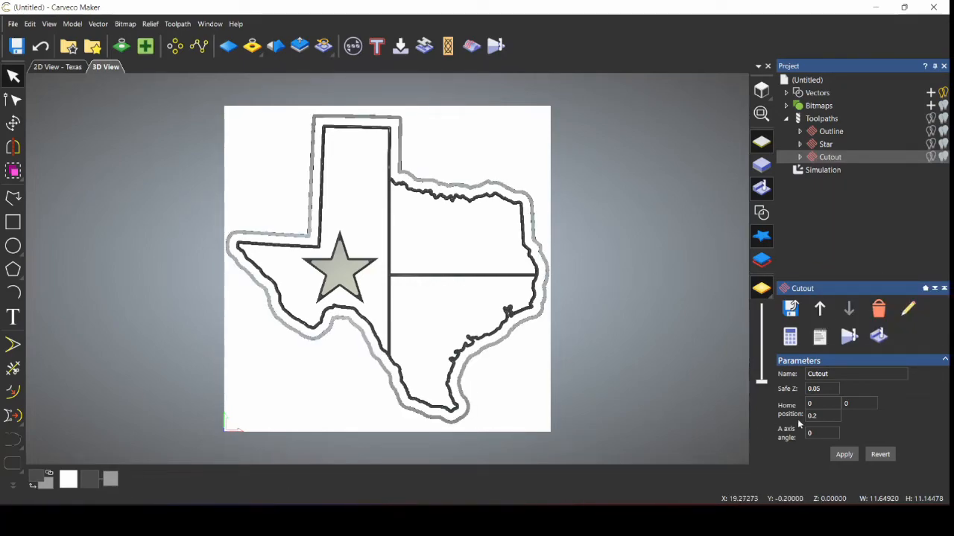
left_click(827, 168)
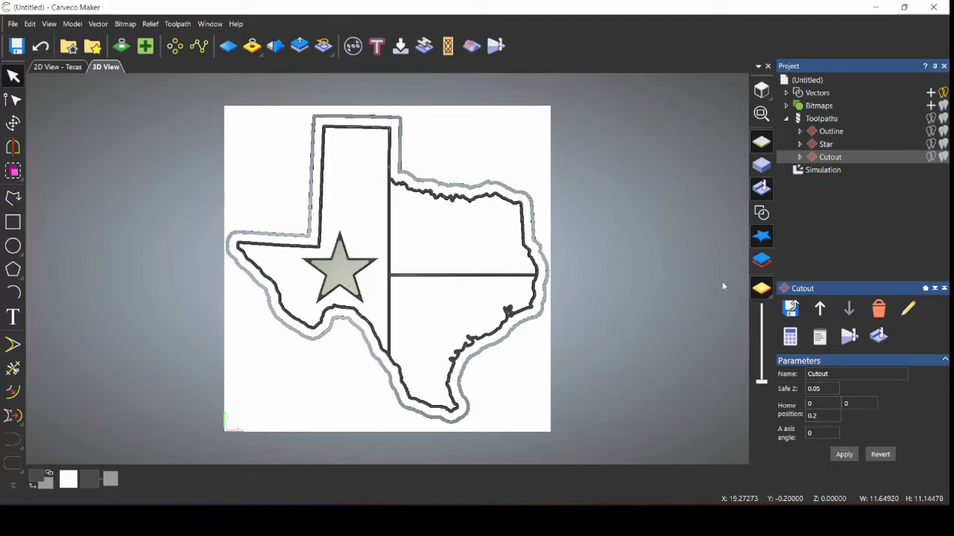
Step: Render the simulation on Beech (H) material with Depth Colour turned off
left_click(825, 378)
scroll(836, 398, "down", 3)
scroll(838, 402, "up", 1)
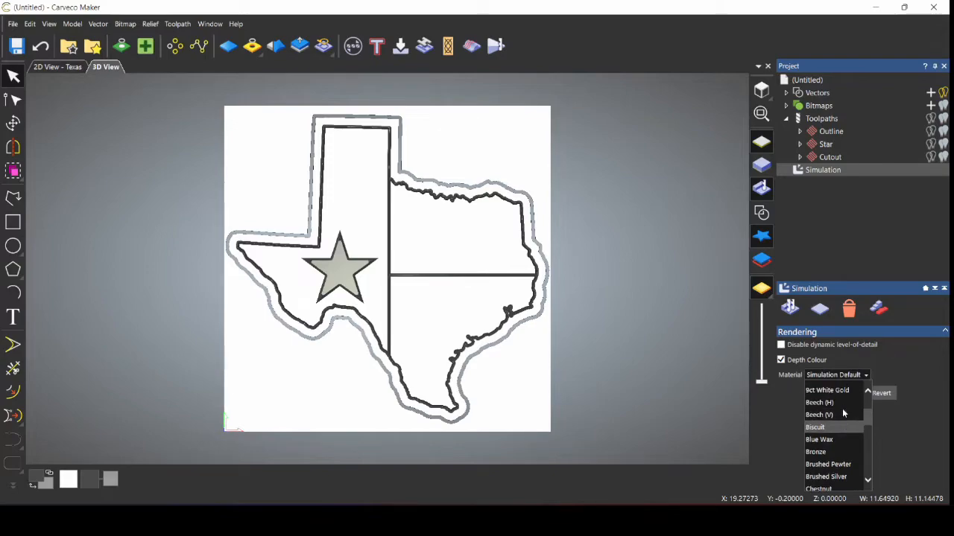
left_click(834, 403)
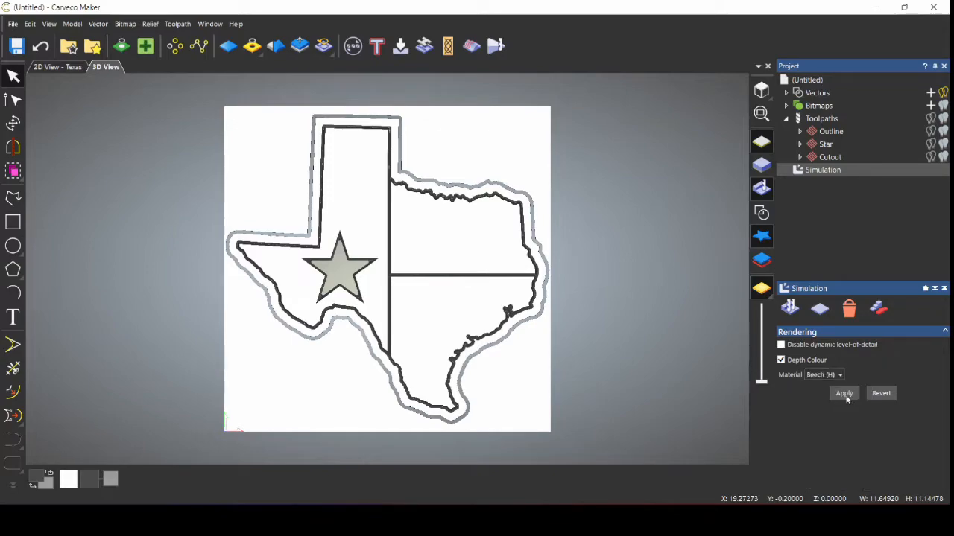
left_click(805, 361)
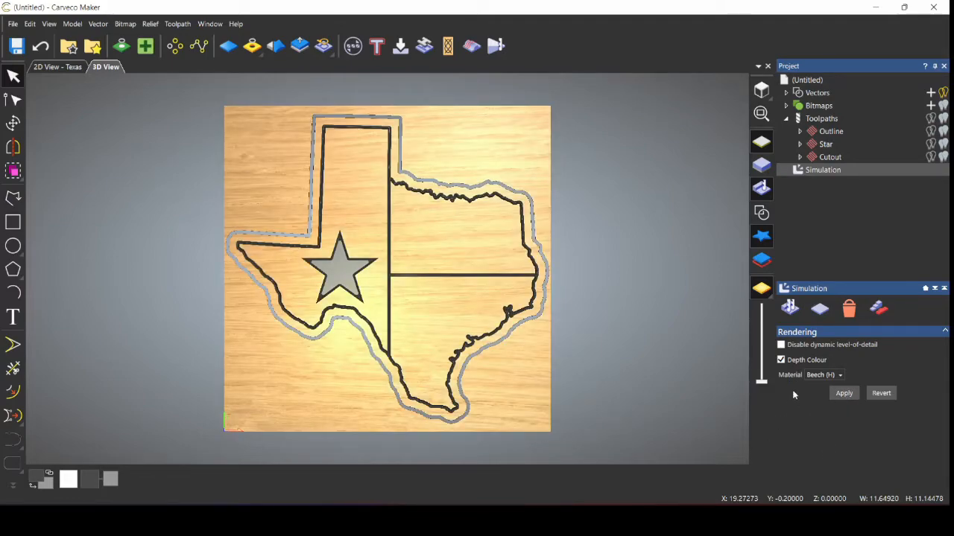
left_click(843, 394)
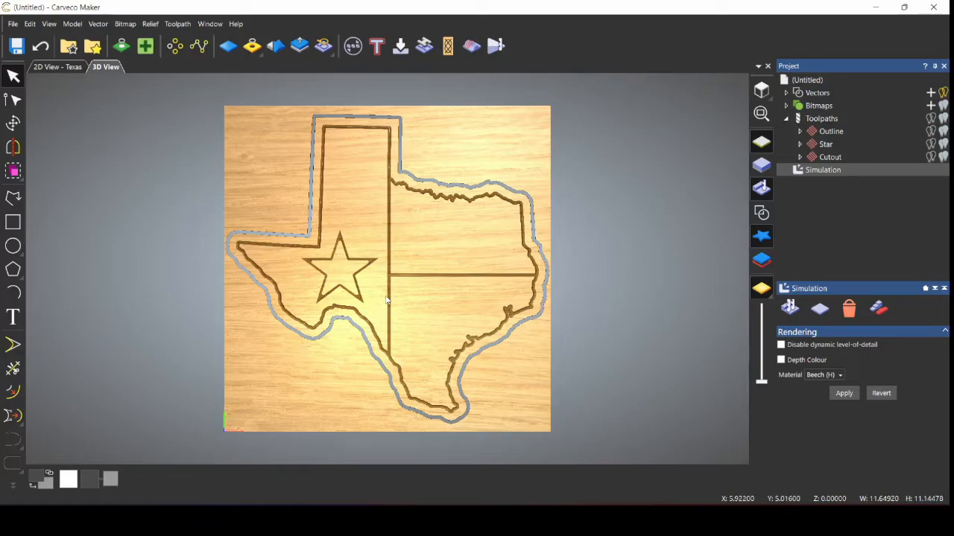
Step: Orbit and zoom around the carved board in 3D, fitting it back into view
mouse_move(387, 299)
left_mouse_down()
mouse_move(412, 218)
mouse_move(457, 193)
mouse_move(426, 209)
mouse_move(406, 261)
mouse_move(370, 304)
mouse_move(431, 323)
mouse_move(403, 322)
mouse_move(403, 307)
mouse_move(408, 322)
left_mouse_up()
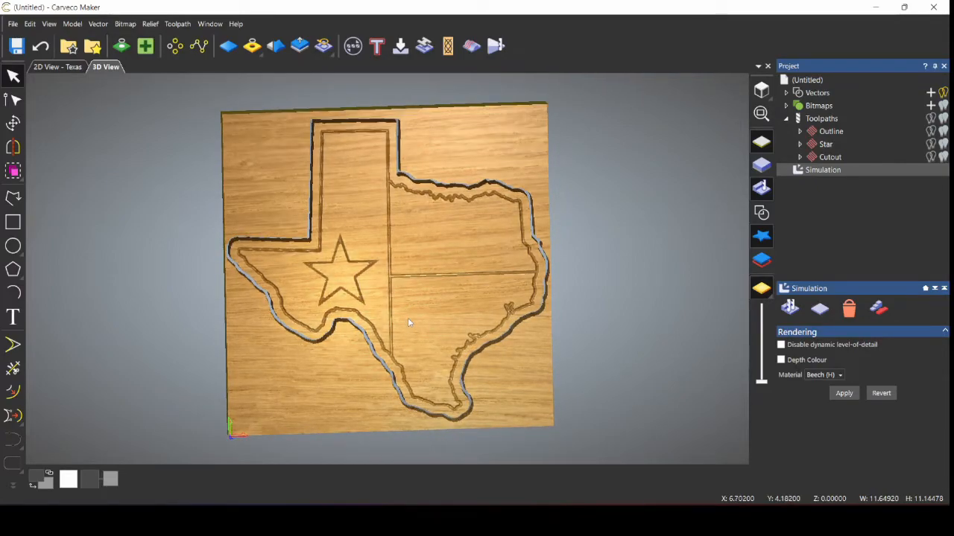
scroll(534, 237, "up", 5)
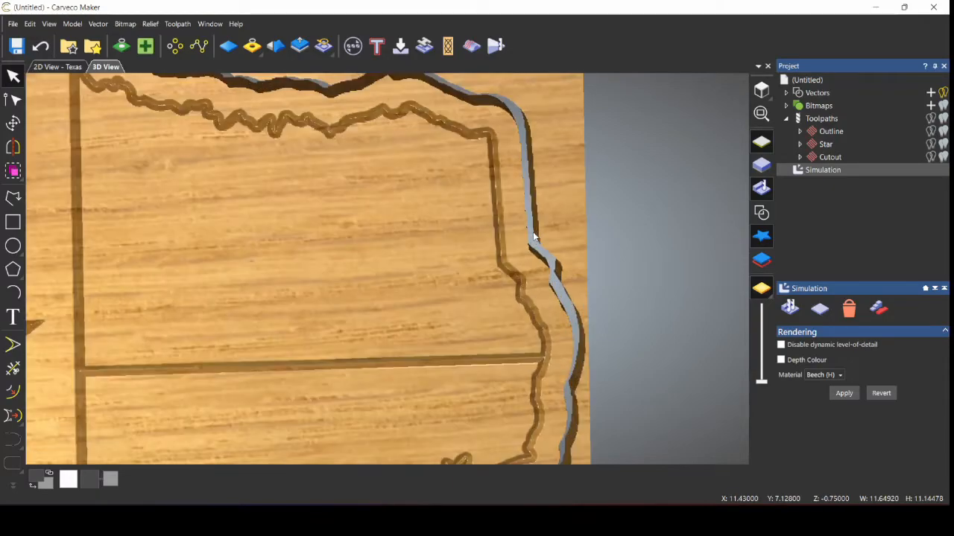
scroll(533, 237, "up", 3)
scroll(535, 236, "down", 3)
scroll(535, 236, "up", 1)
scroll(336, 239, "down", 1)
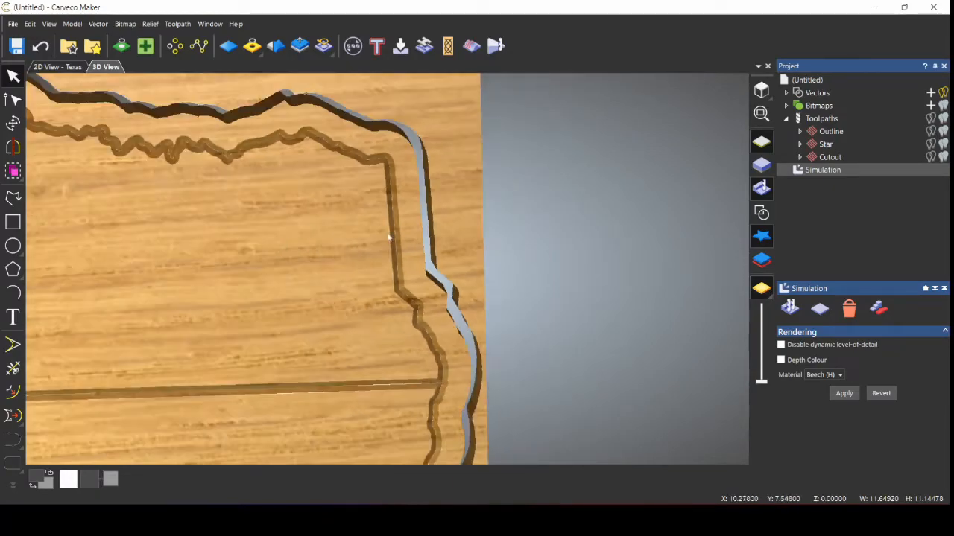
left_click(761, 114)
left_click_drag(457, 269, 548, 182)
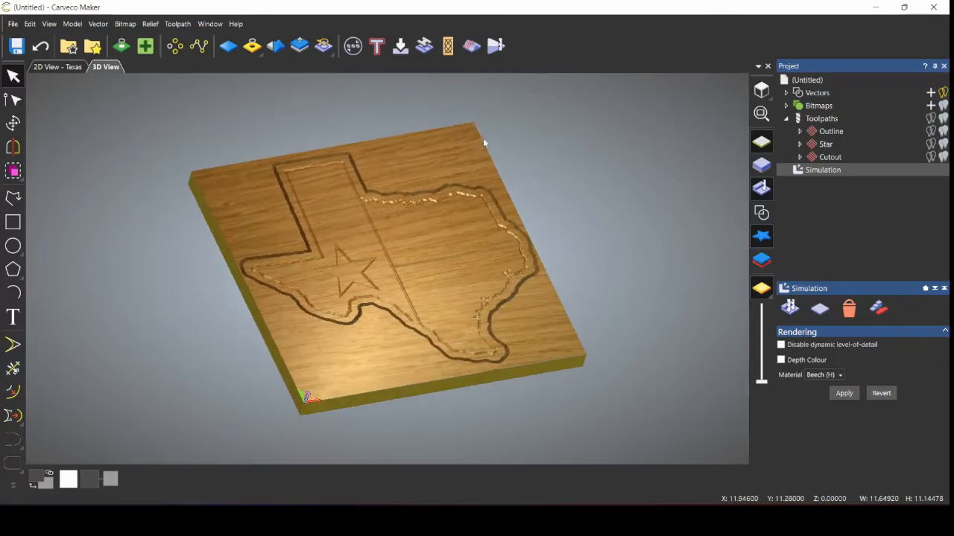
Step: View the board from the top and reopen the Cutout settings at its bridge options
left_click(761, 90)
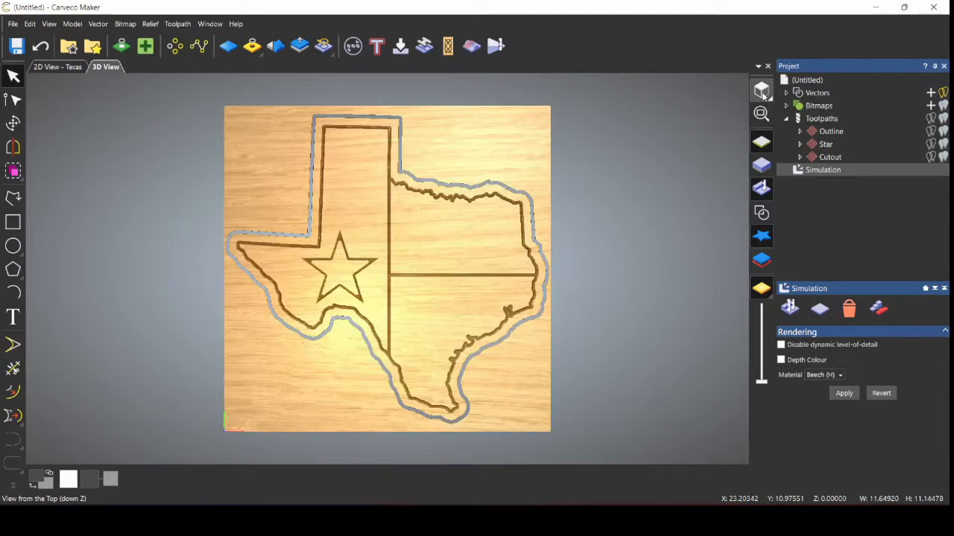
double_click(834, 159)
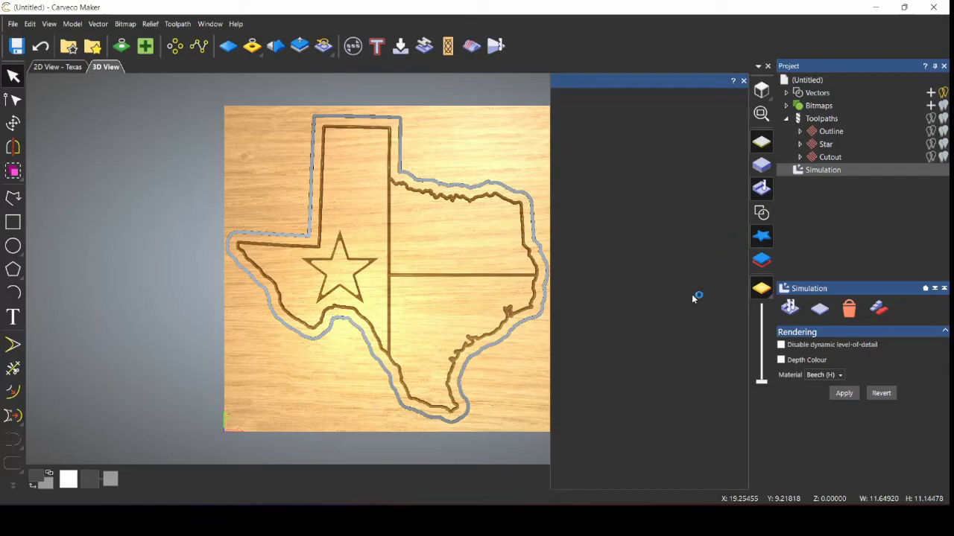
scroll(683, 303, "down", 5)
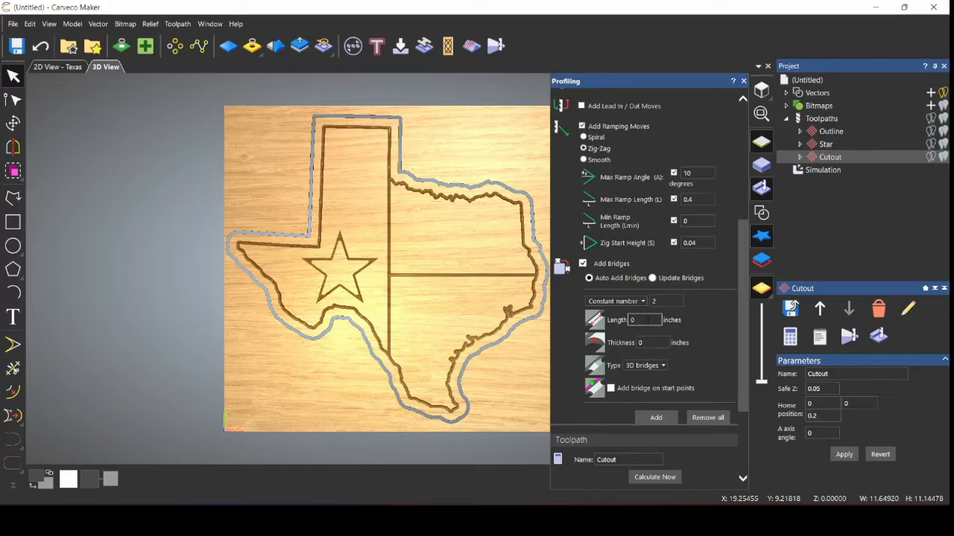
Step: Add 3D bridges 0.1 inches long and 0.1 inches thick to the Cutout
left_click(660, 365)
left_click(654, 383)
left_click(660, 367)
left_click(641, 386)
key("Tab")
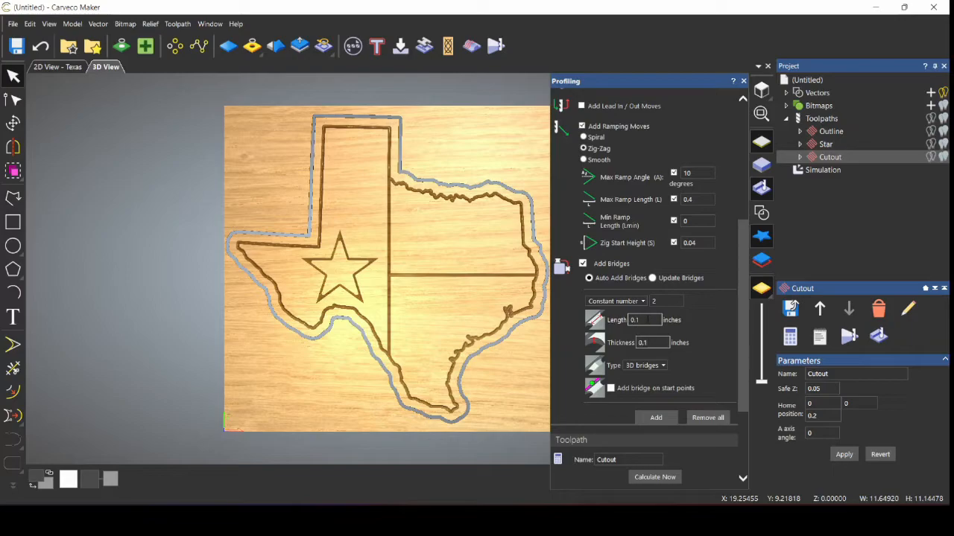
left_click(669, 421)
Step: Delete the old simulation and simulate all toolpaths again with the new bridges
left_click(815, 173)
right_click(819, 171)
left_click(838, 210)
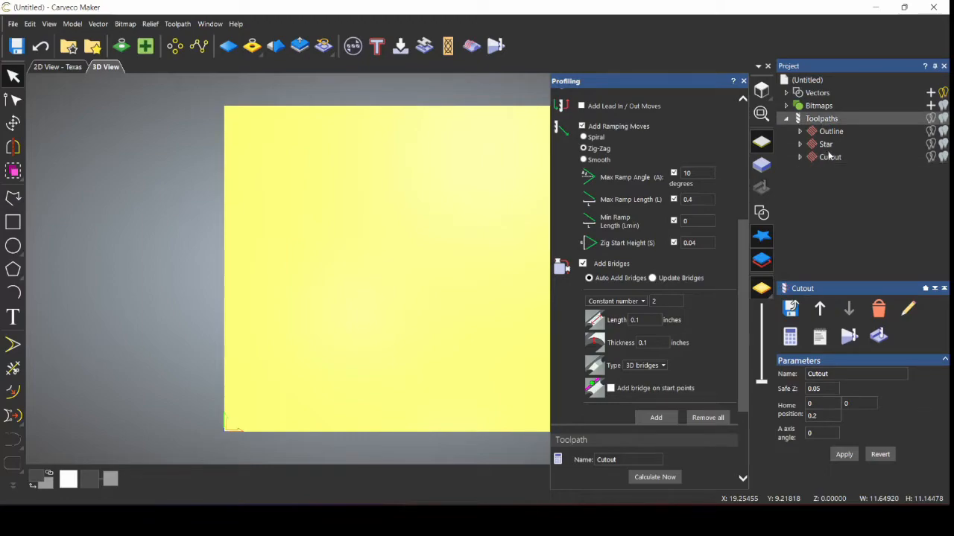
right_click(819, 119)
left_click(864, 239)
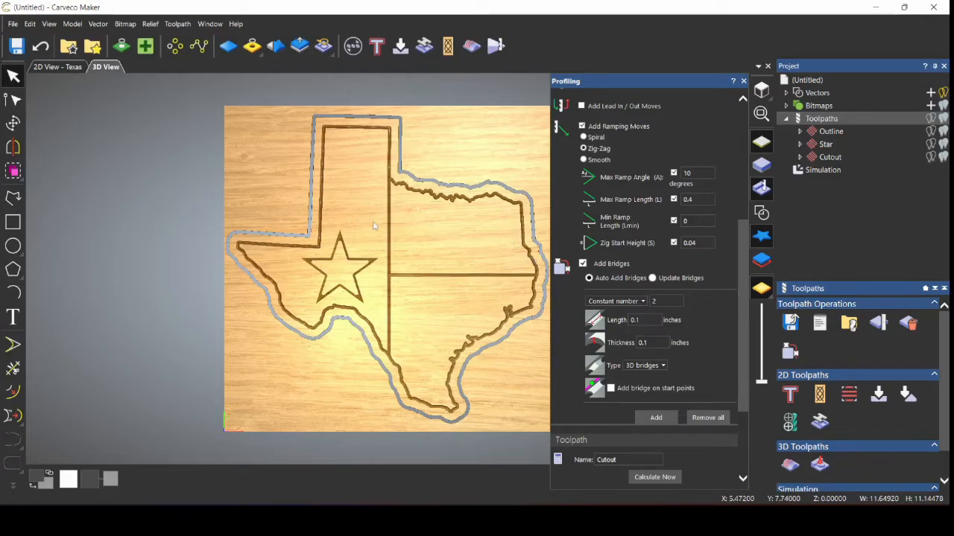
scroll(374, 225, "up", 3)
scroll(374, 226, "up", 1)
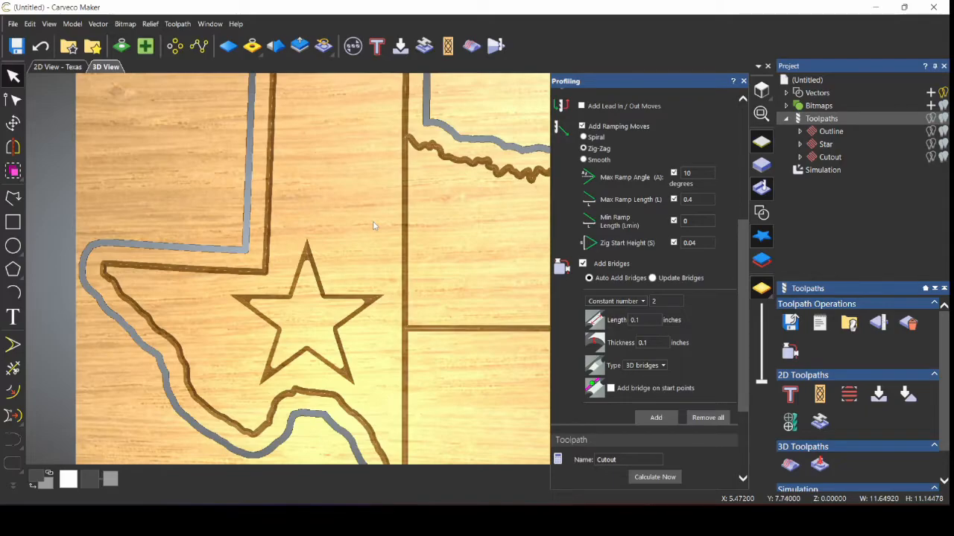
scroll(374, 226, "down", 5)
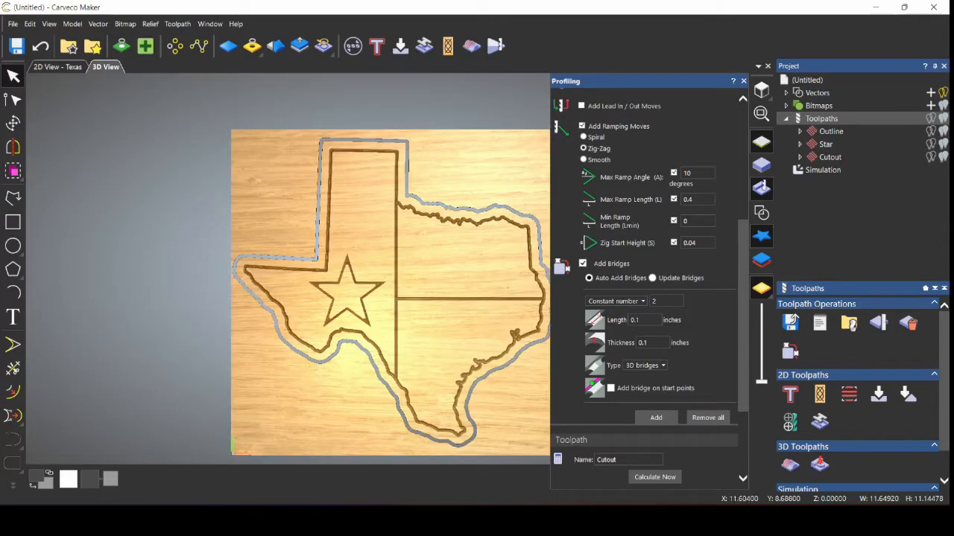
scroll(703, 325, "down", 3)
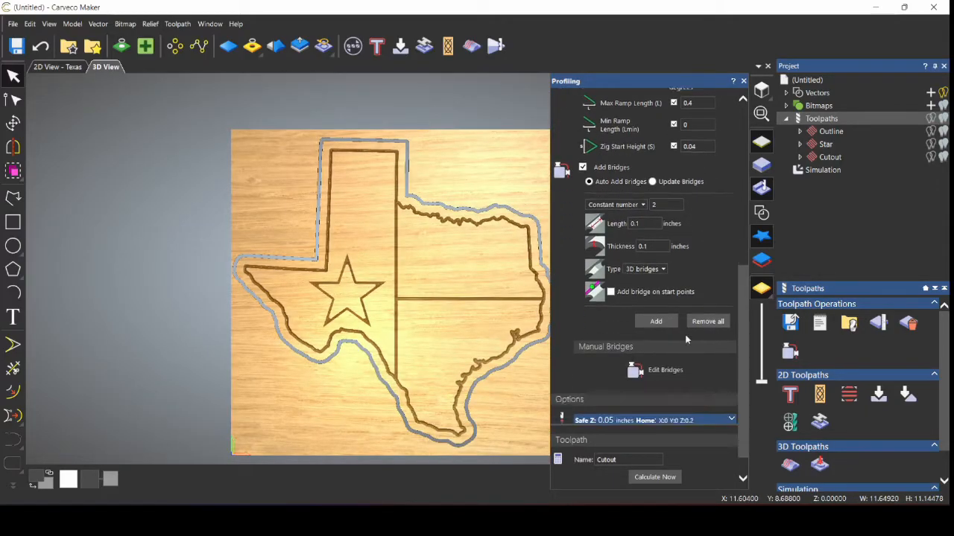
Step: Update the Cutout's existing bridge positions, close the bridge panel and select the Simulation
left_click(666, 346)
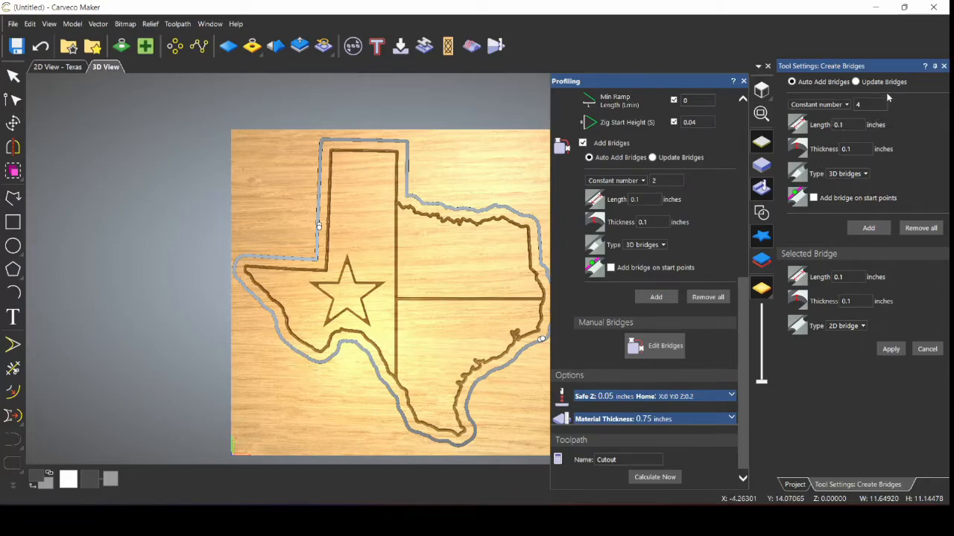
left_click(856, 82)
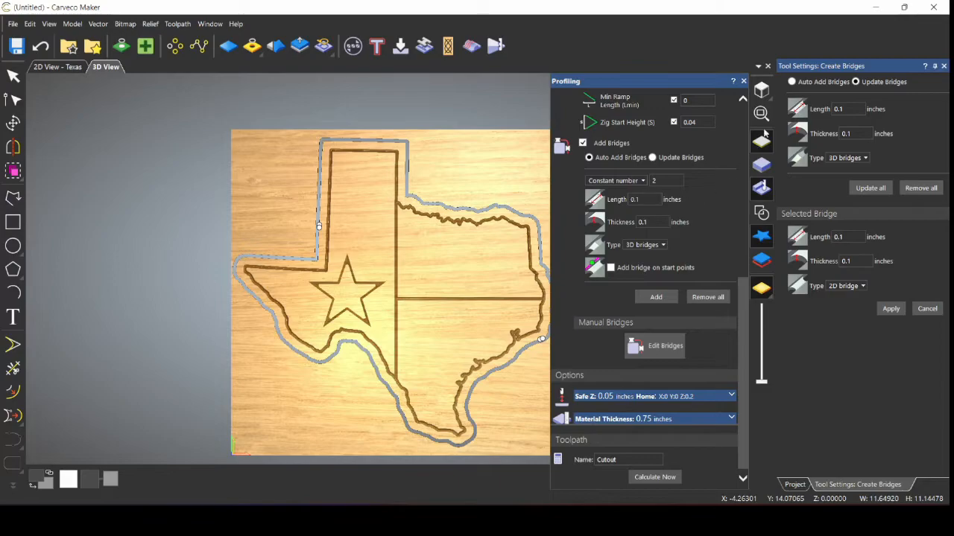
left_click(943, 67)
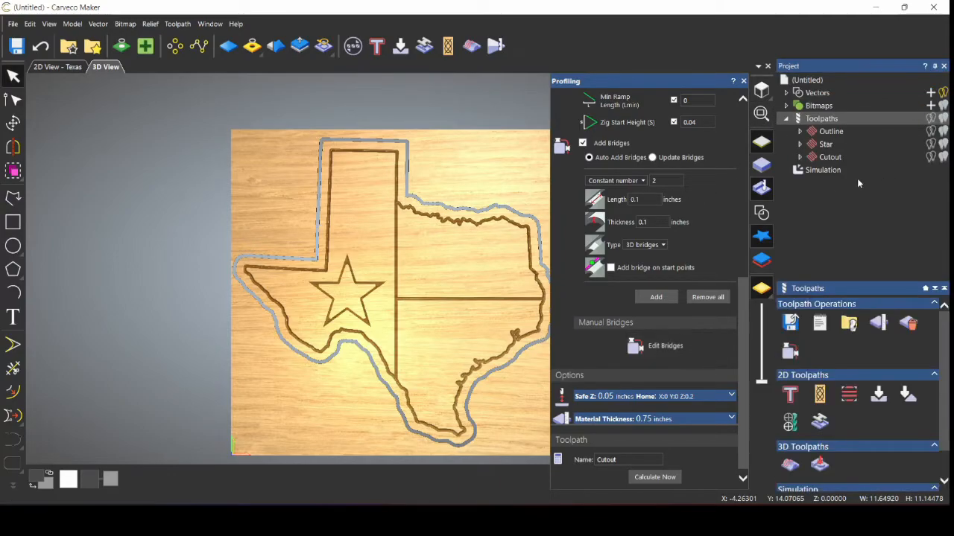
left_click(831, 176)
Step: Delete the current simulation and simulate only the Cutout toolpath
right_click(816, 174)
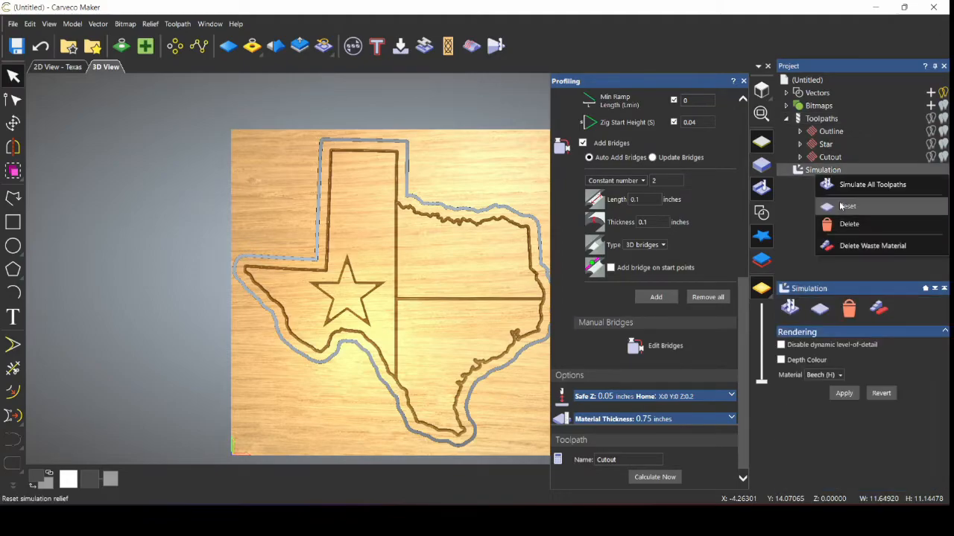
left_click(847, 223)
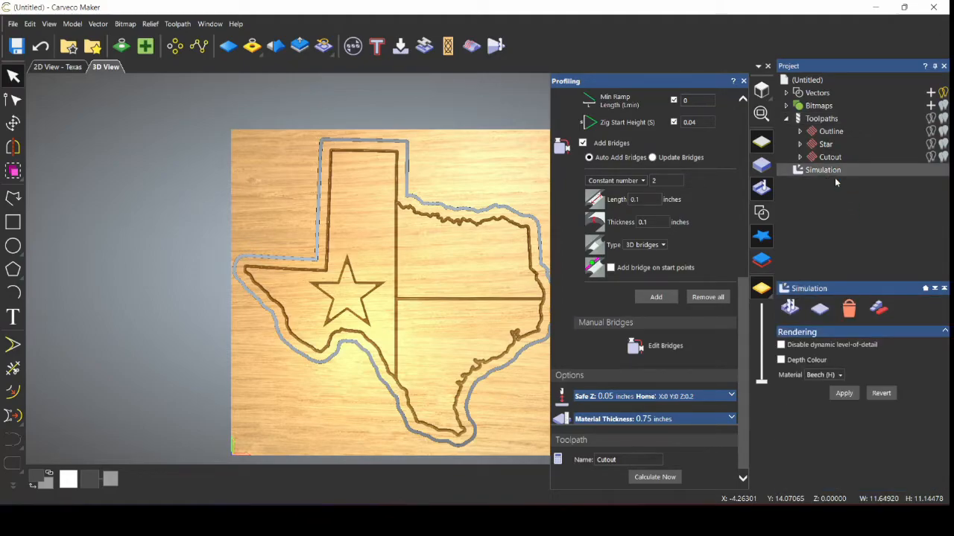
right_click(831, 159)
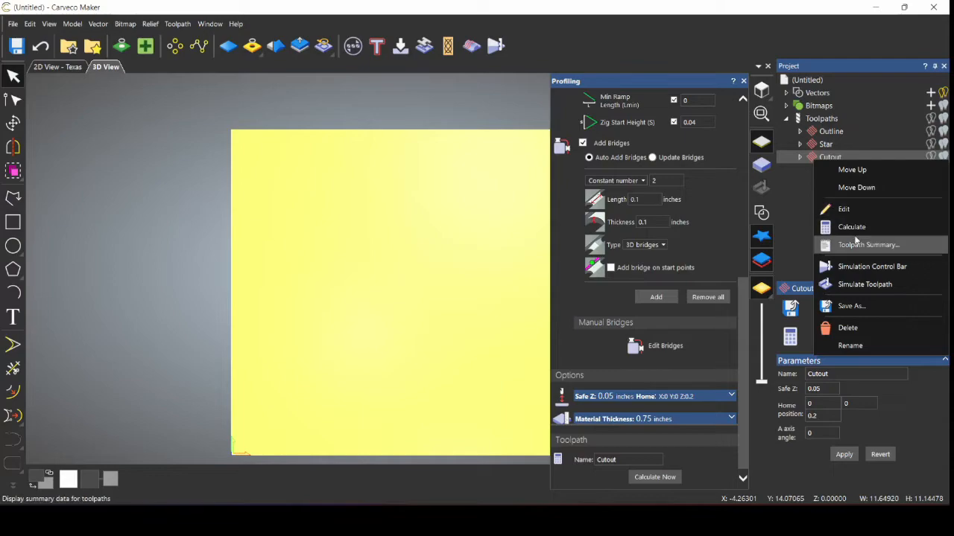
left_click(861, 285)
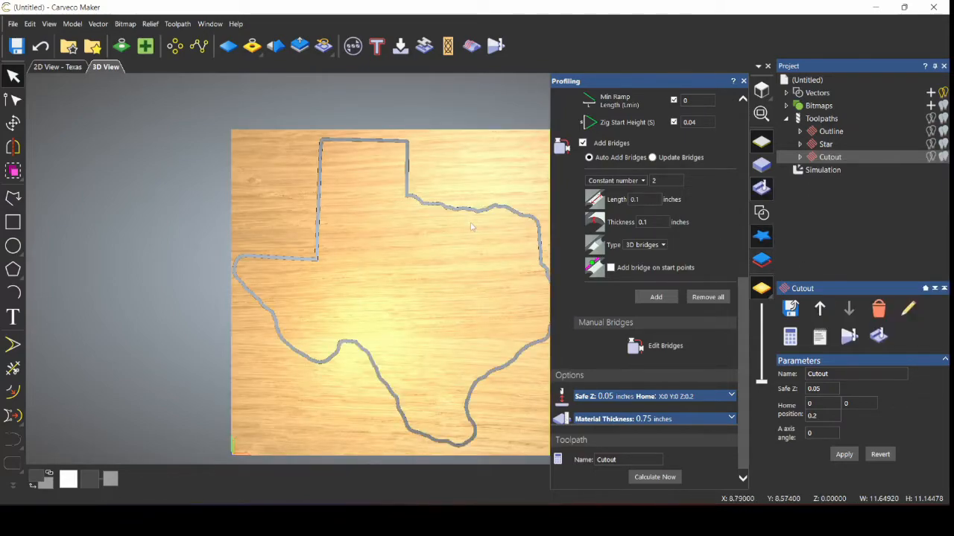
scroll(473, 222, "up", 1)
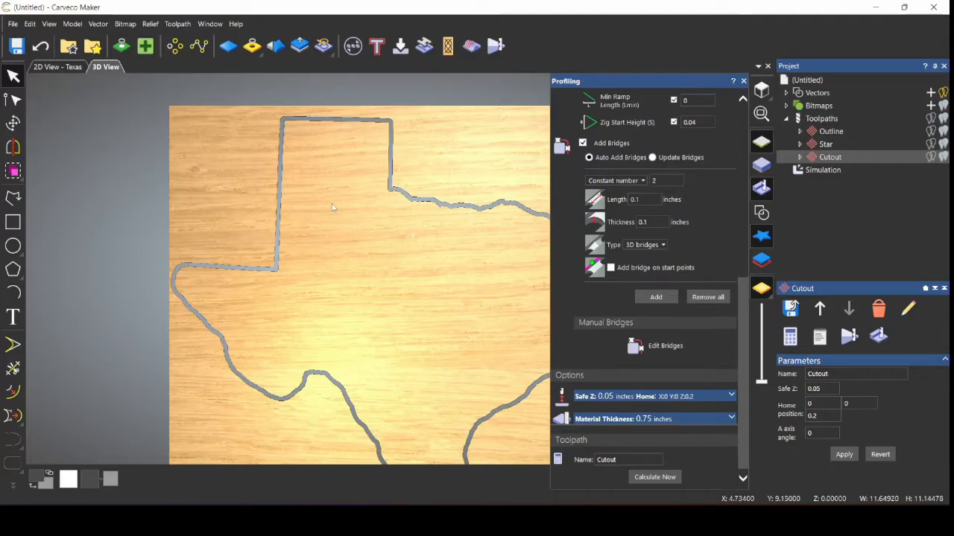
scroll(333, 207, "down", 1)
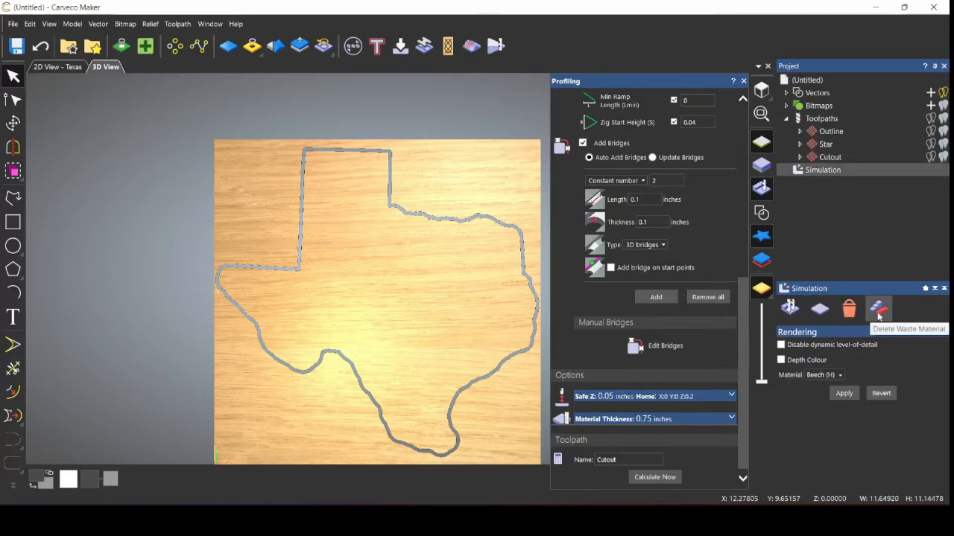
Step: Delete the waste wood around the Texas shape, leaving only the cut-out piece
left_click(878, 314)
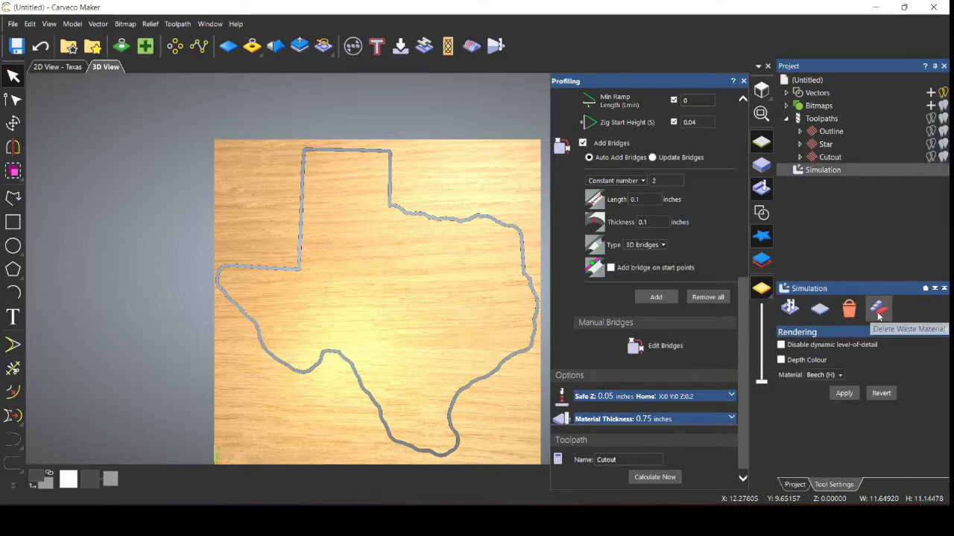
left_click(462, 159)
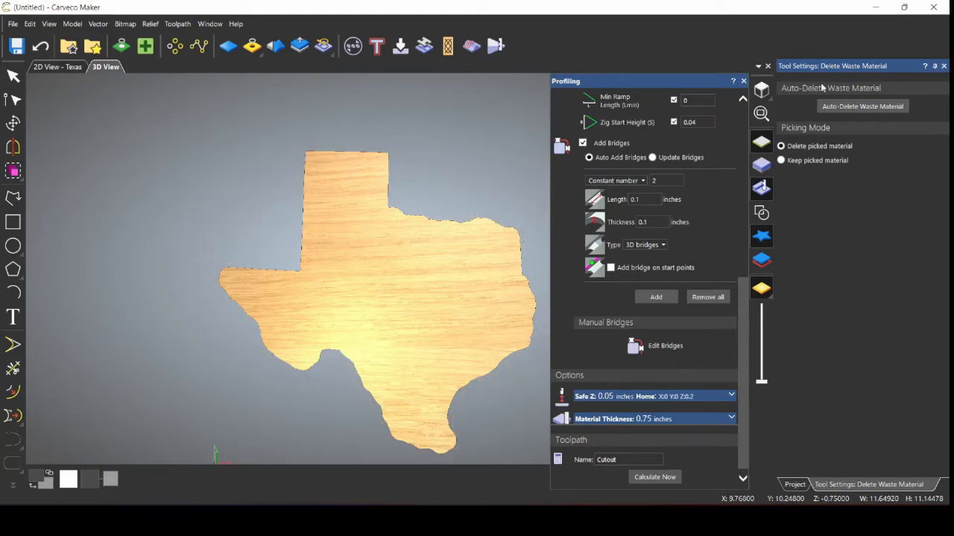
left_click(943, 66)
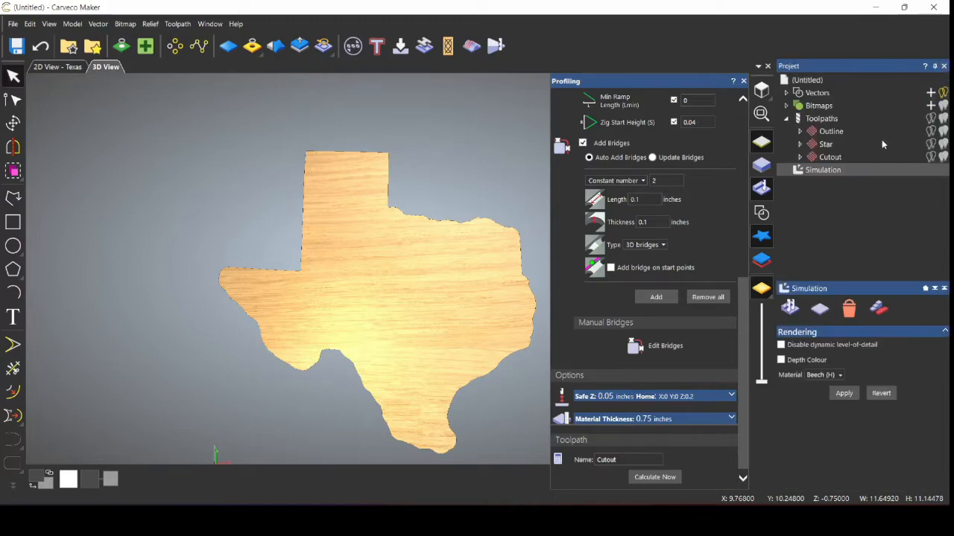
right_click(830, 122)
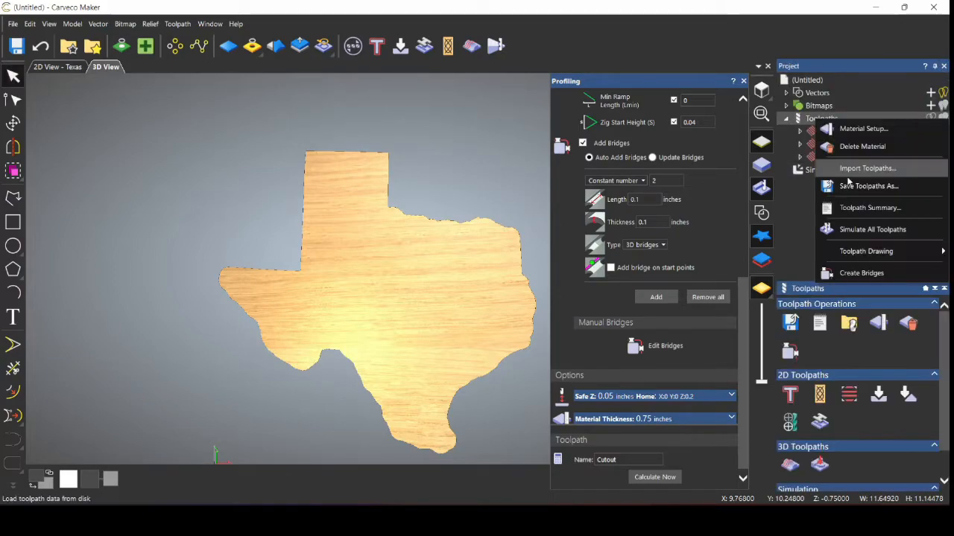
Step: Simulate all toolpaths on the cut-out piece, then delete the simulation and return to 2D View - Texas
left_click(867, 229)
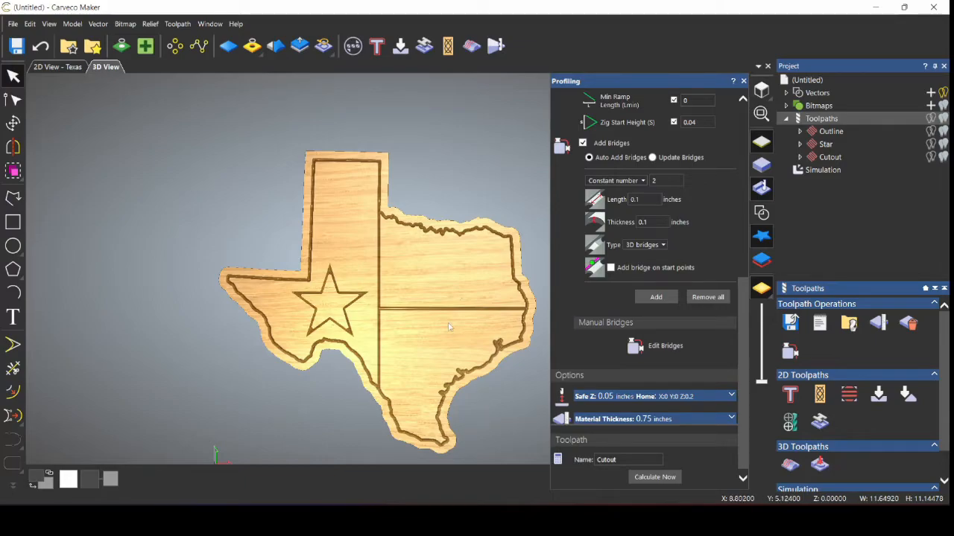
mouse_move(423, 319)
left_mouse_down()
mouse_move(430, 215)
mouse_move(368, 391)
mouse_move(400, 377)
mouse_move(422, 326)
left_mouse_up()
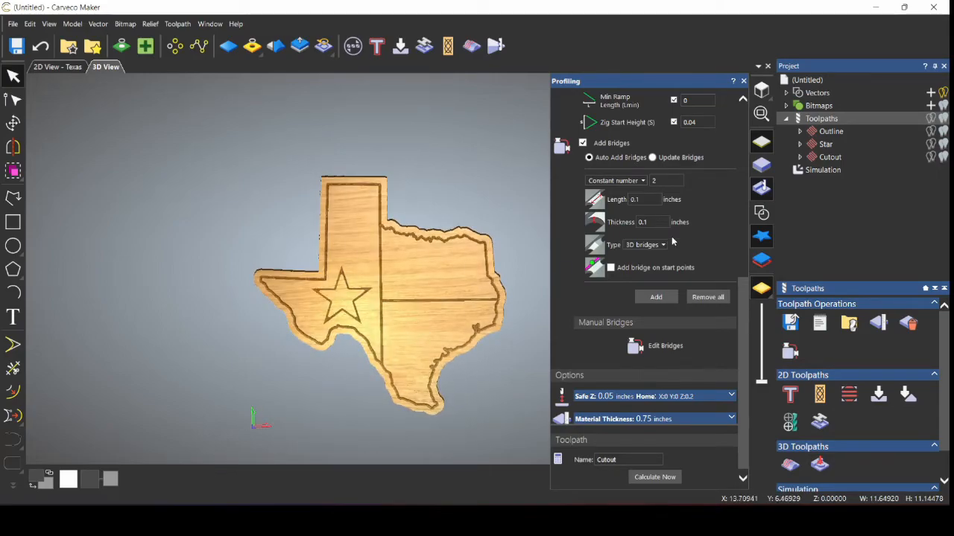
left_click(832, 174)
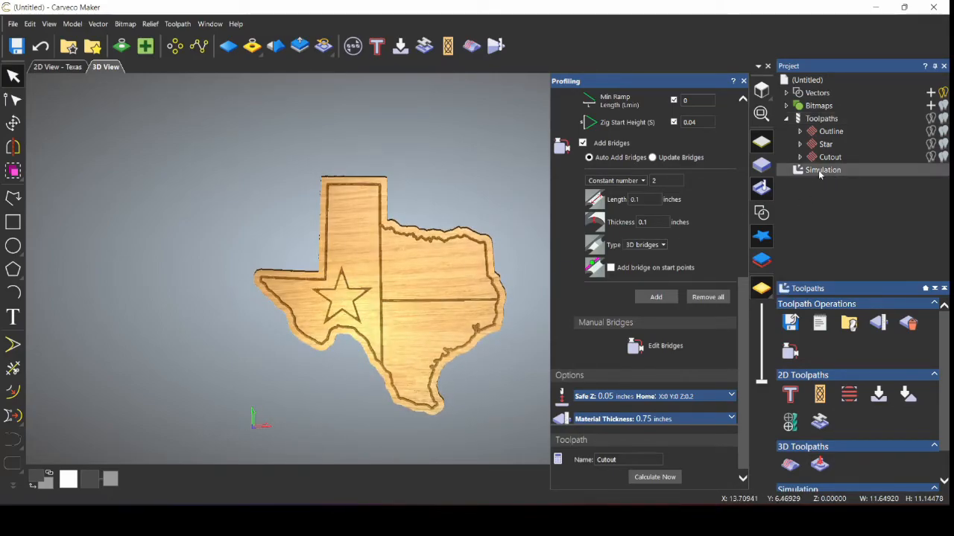
right_click(820, 172)
left_click(850, 219)
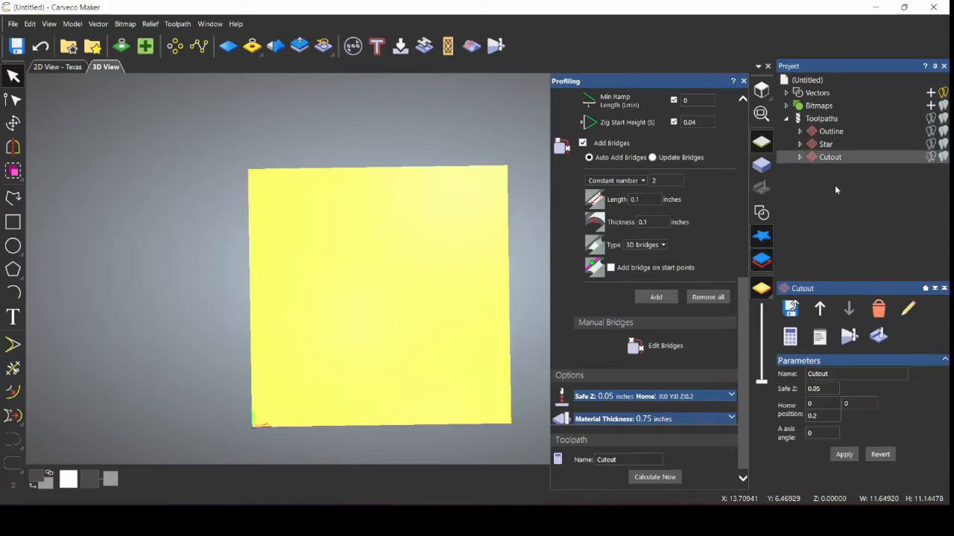
left_click(761, 91)
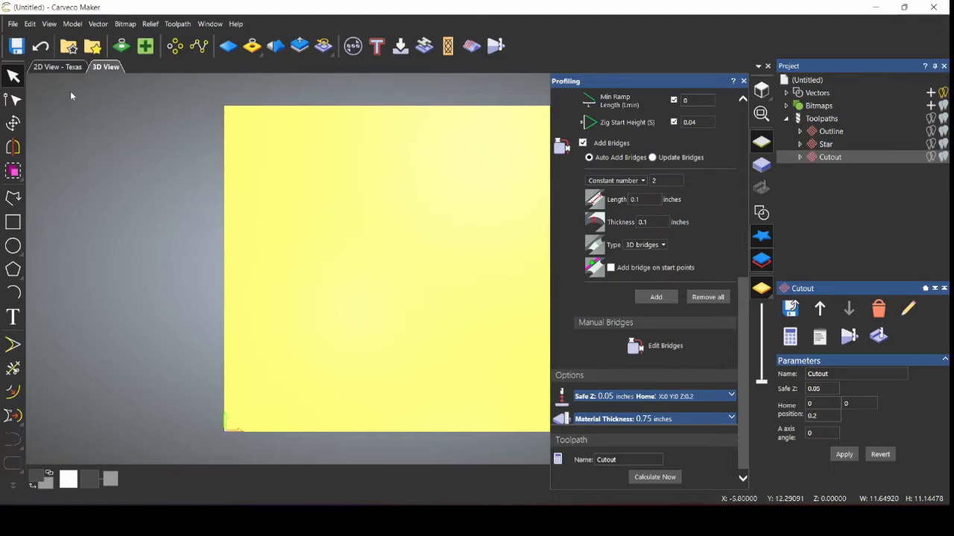
left_click(65, 68)
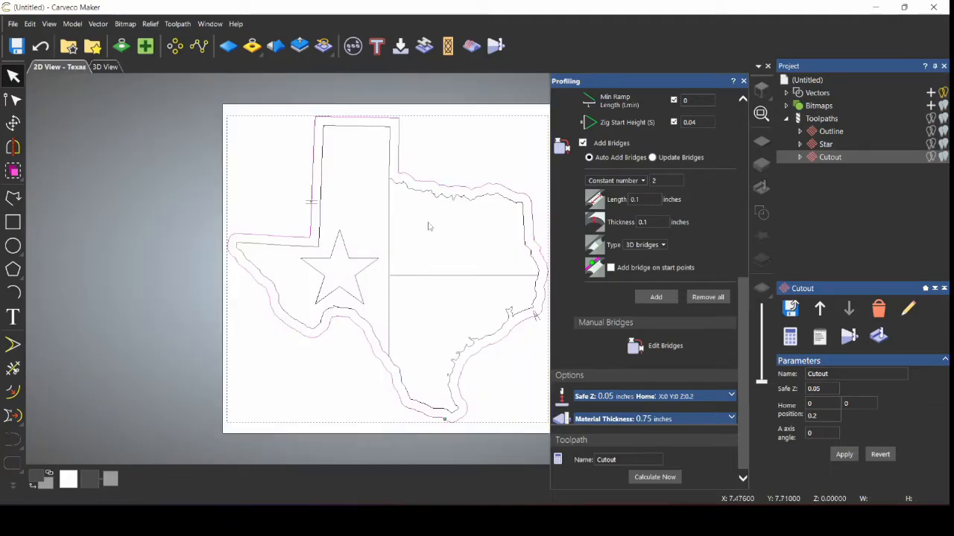
Step: Select the Texas outline vector and start editing the Cutout toolpath's bridges manually
left_click(536, 316)
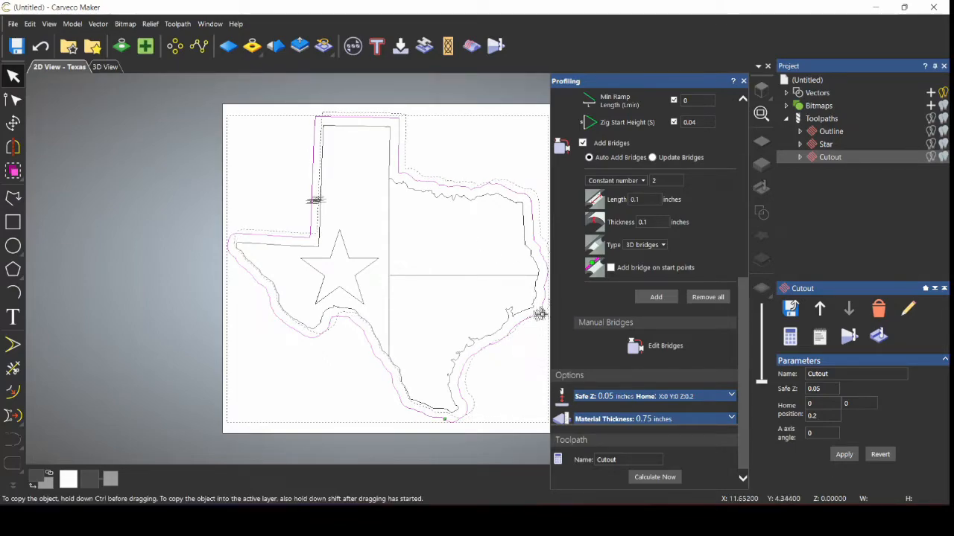
left_click(541, 314)
left_click(541, 313)
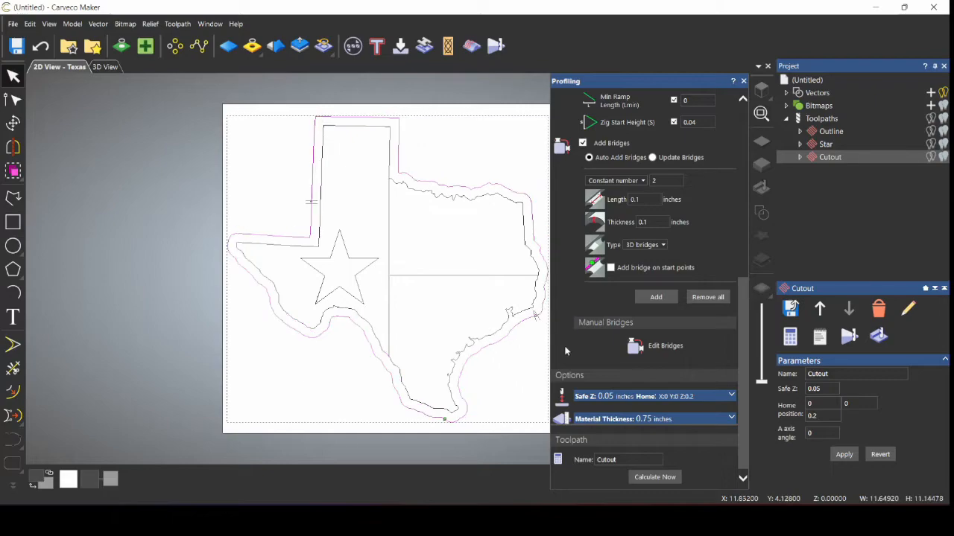
left_click(641, 348)
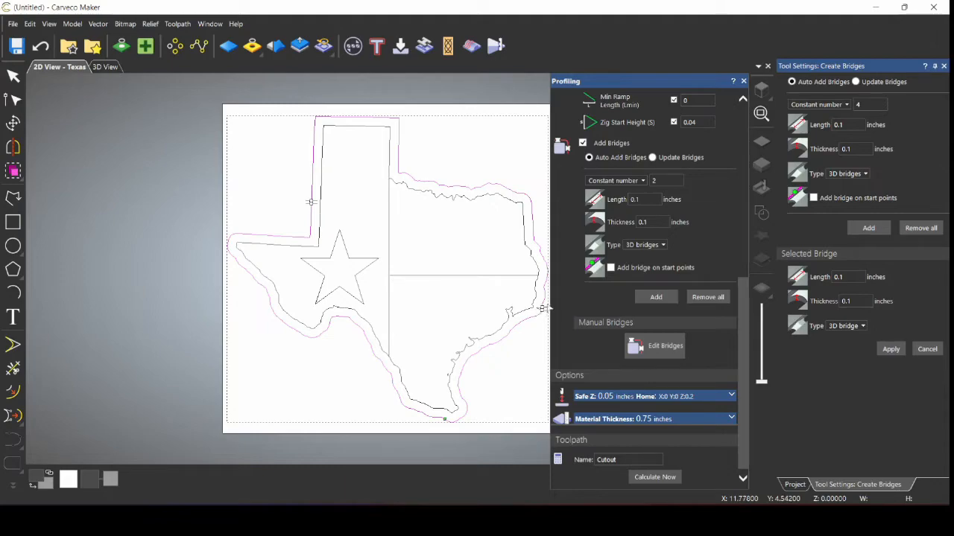
Step: Add a bridge on the right edge of Texas and recalculate the Cutout toolpath
left_click(532, 221)
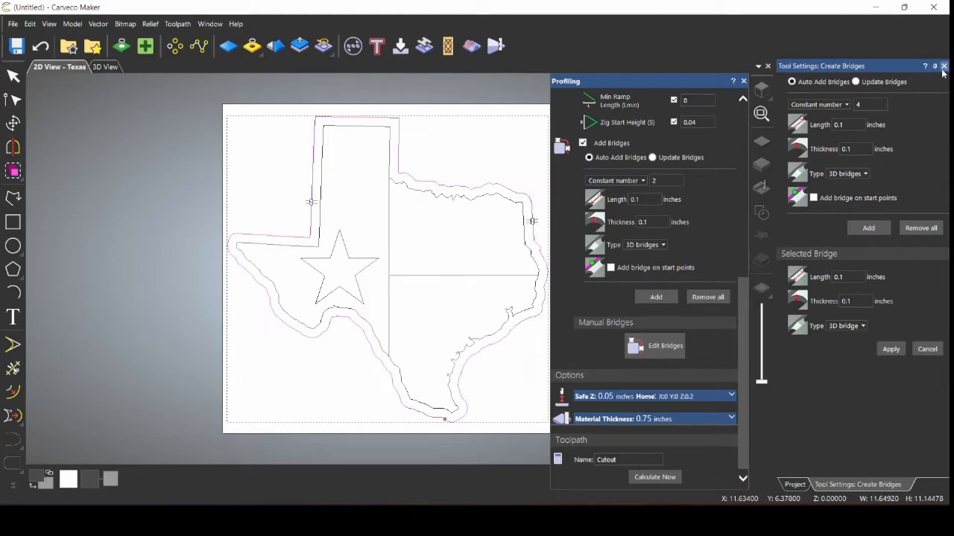
left_click(892, 84)
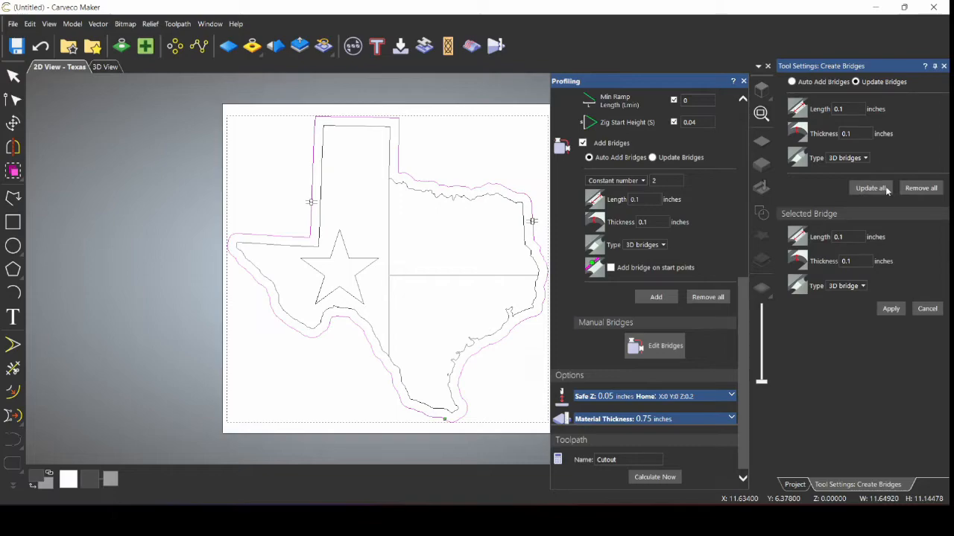
left_click(945, 67)
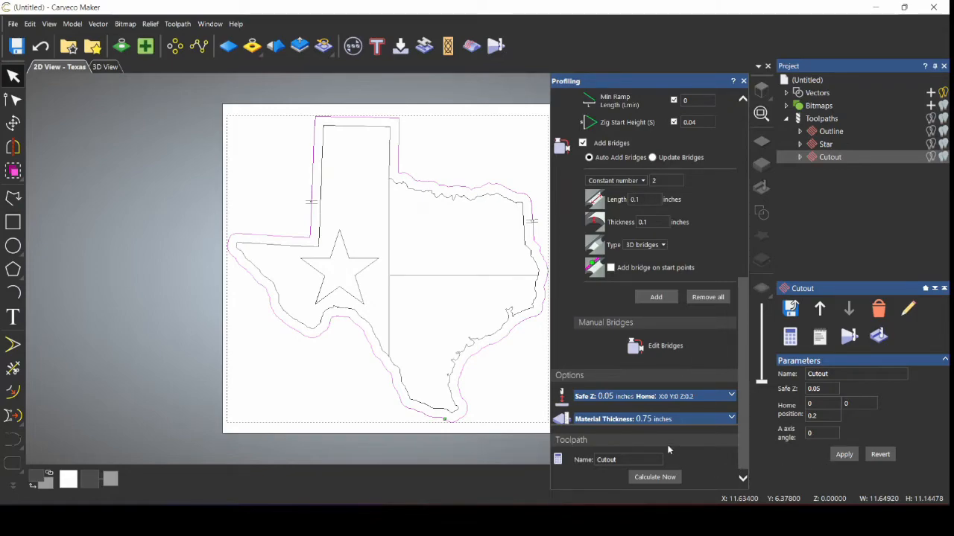
left_click(670, 476)
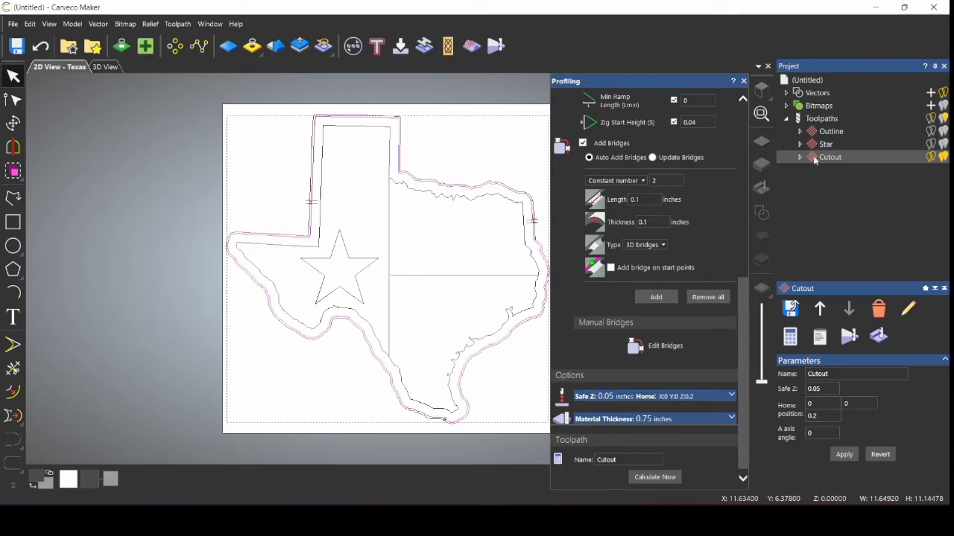
Step: Simulate all toolpaths in 3D, inspect the carved sign, and view Simulation settings (Beech (H))
right_click(822, 117)
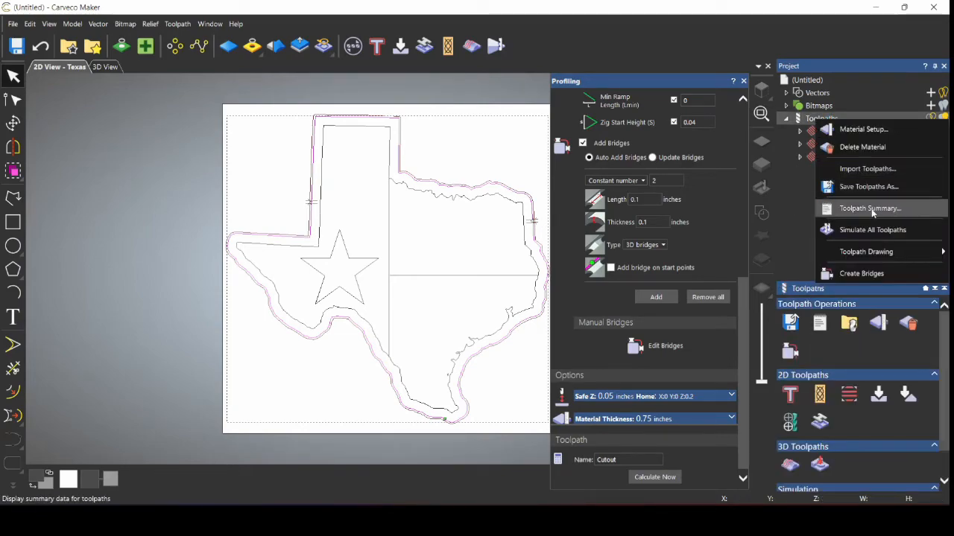
left_click(873, 230)
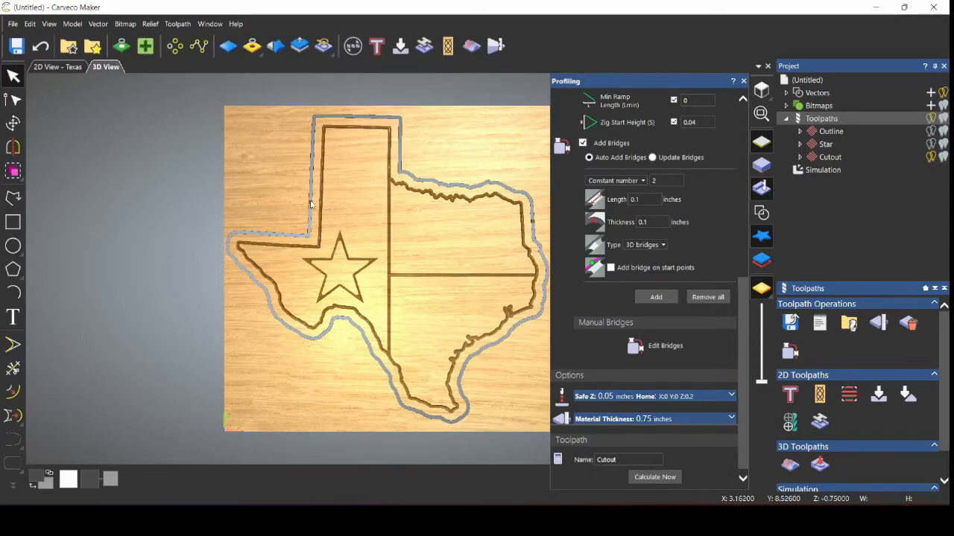
scroll(312, 211, "up", 5)
scroll(382, 213, "down", 4)
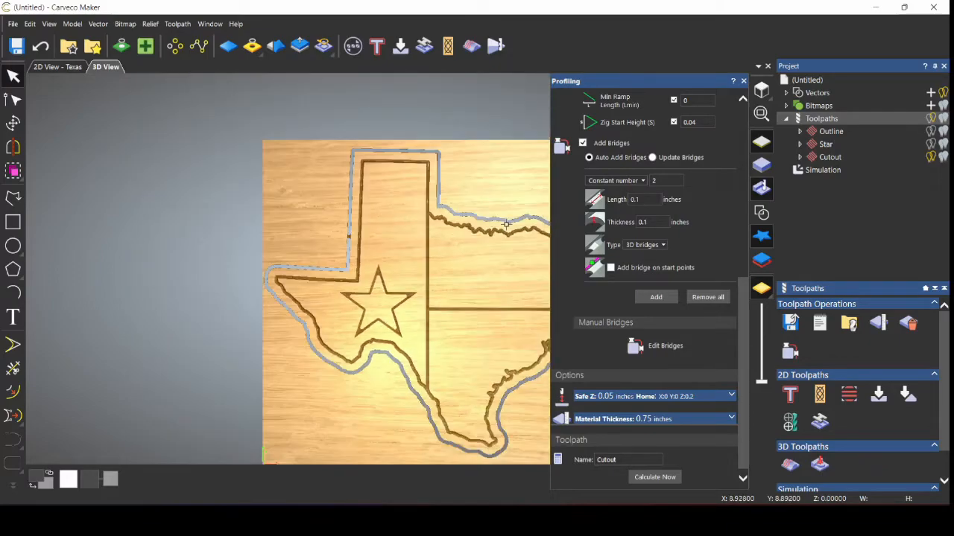
scroll(516, 241, "down", 1)
scroll(527, 254, "up", 3)
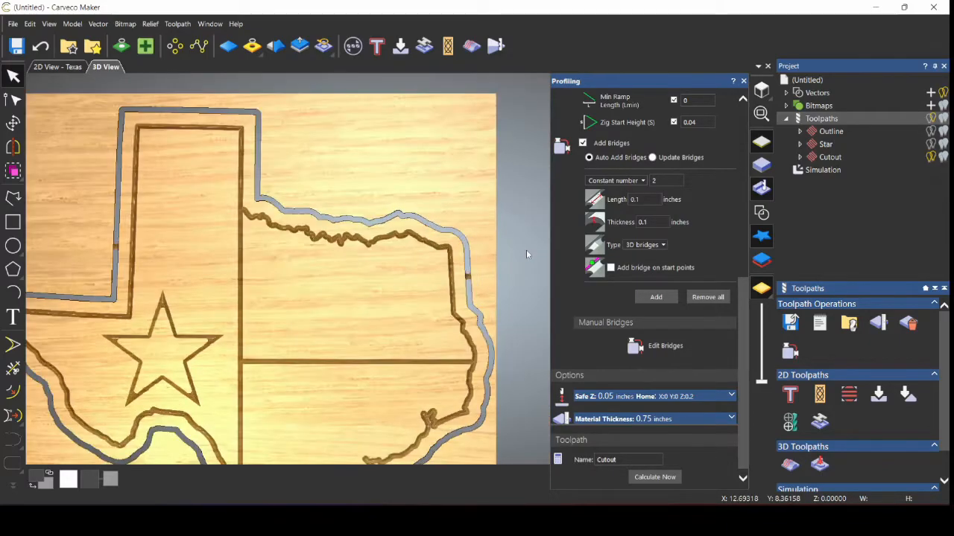
scroll(429, 292, "down", 3)
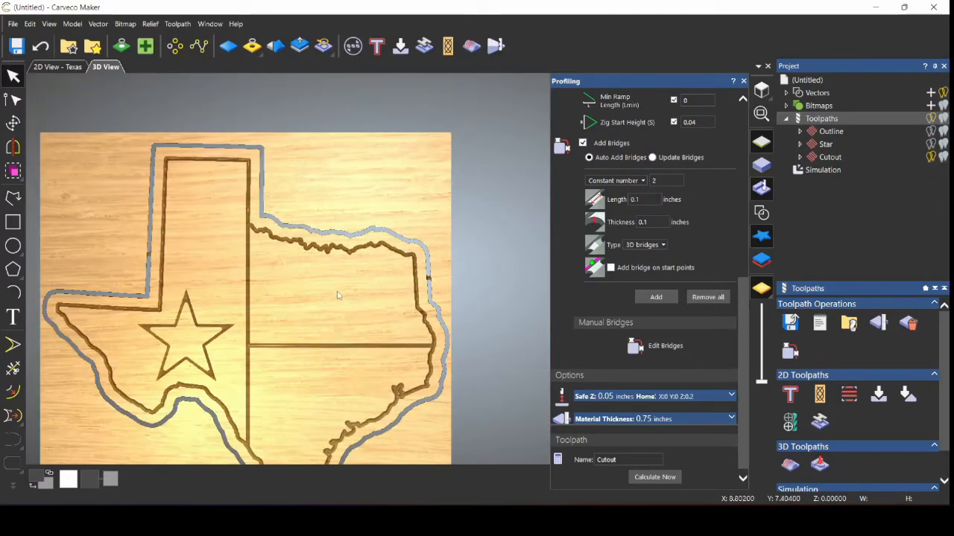
scroll(265, 308, "down", 1)
scroll(260, 309, "up", 1)
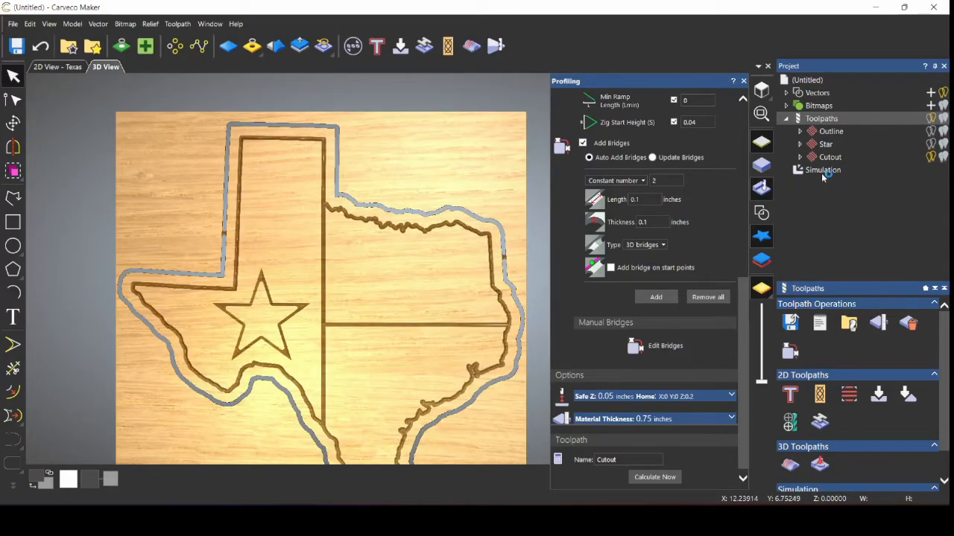
left_click(879, 320)
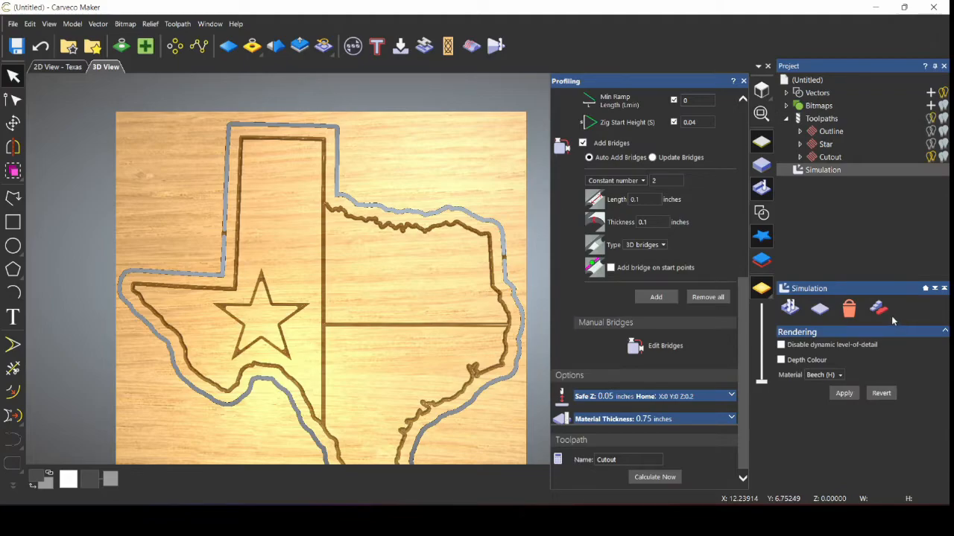
Step: Try deleting the waste material from the simulated board, then undo it
left_click(880, 313)
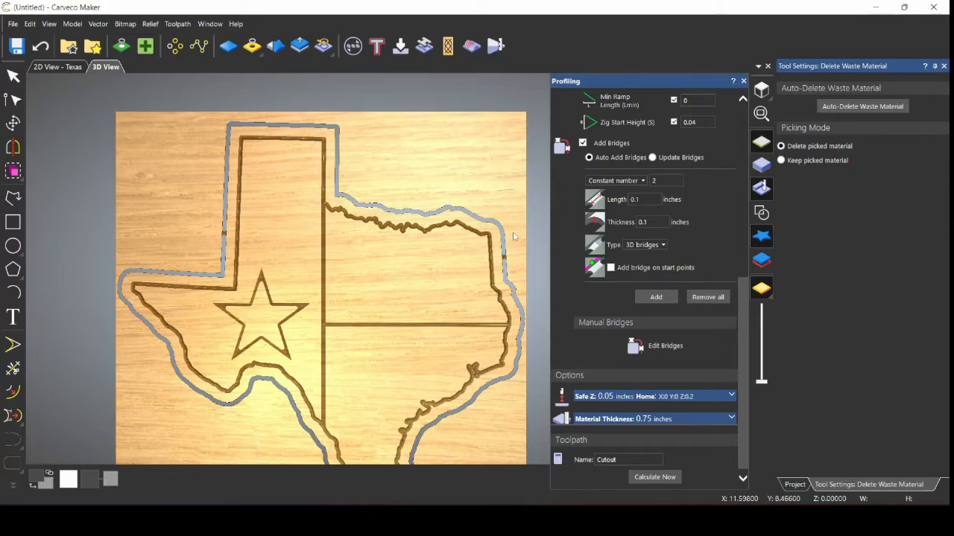
left_click(479, 166)
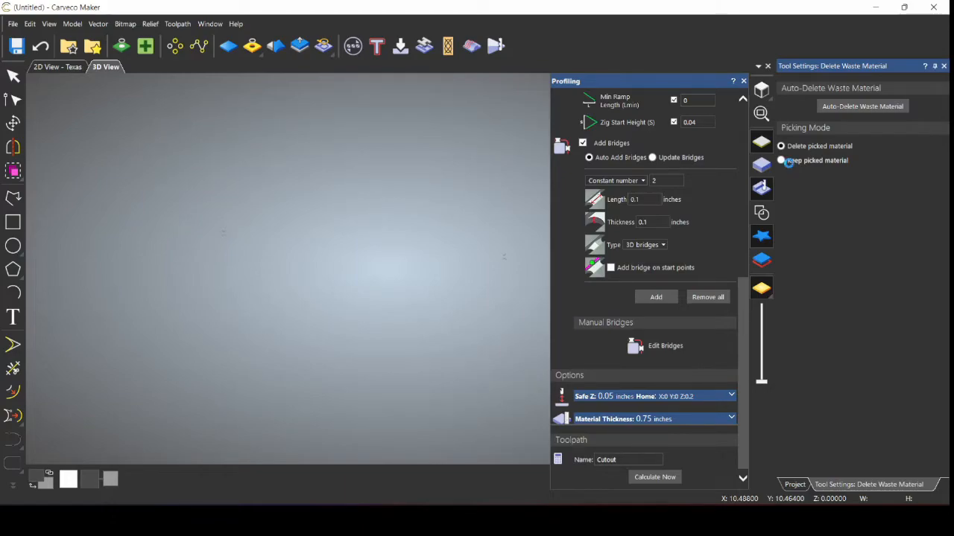
key("ctrl+z")
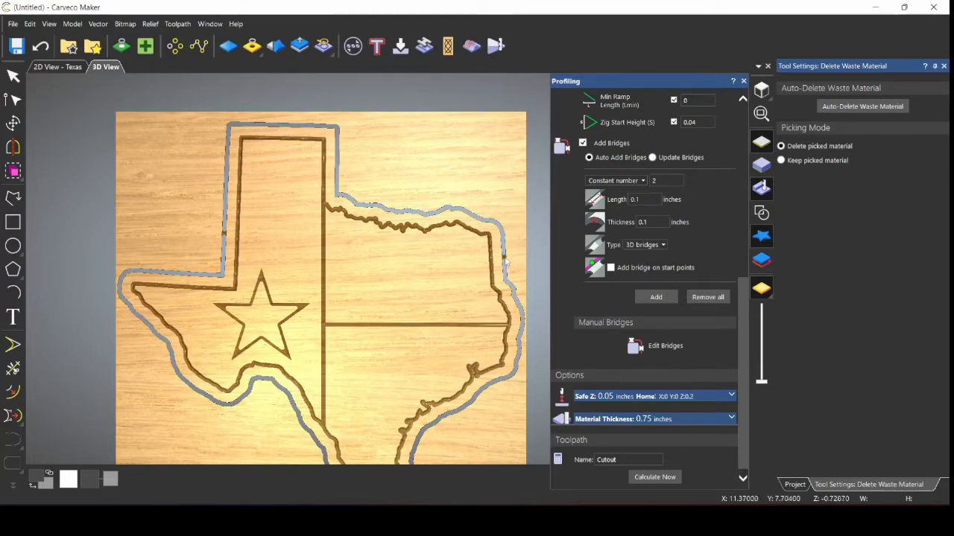
Step: Close the Profiling and waste panels and show the toolpath summary (machining time 00:04:02)
left_click(742, 81)
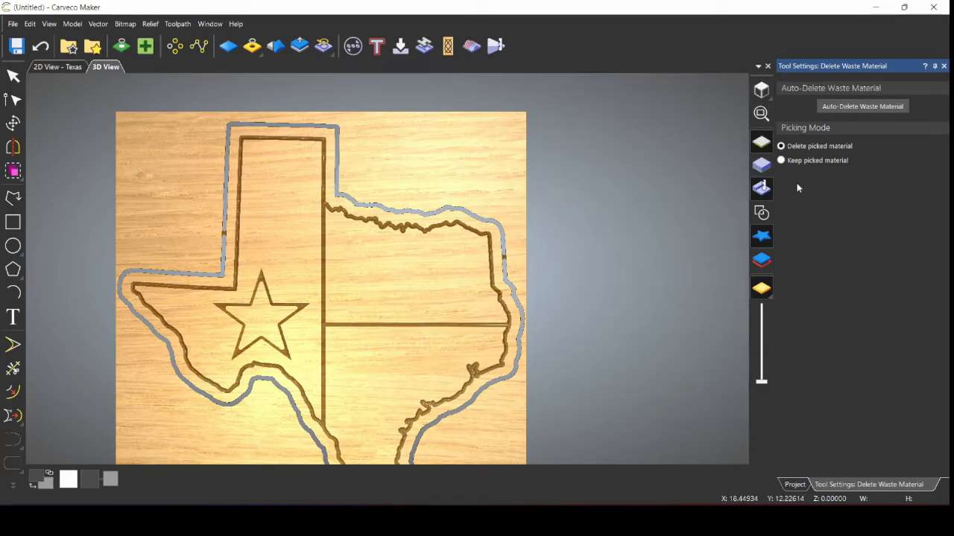
left_click(943, 65)
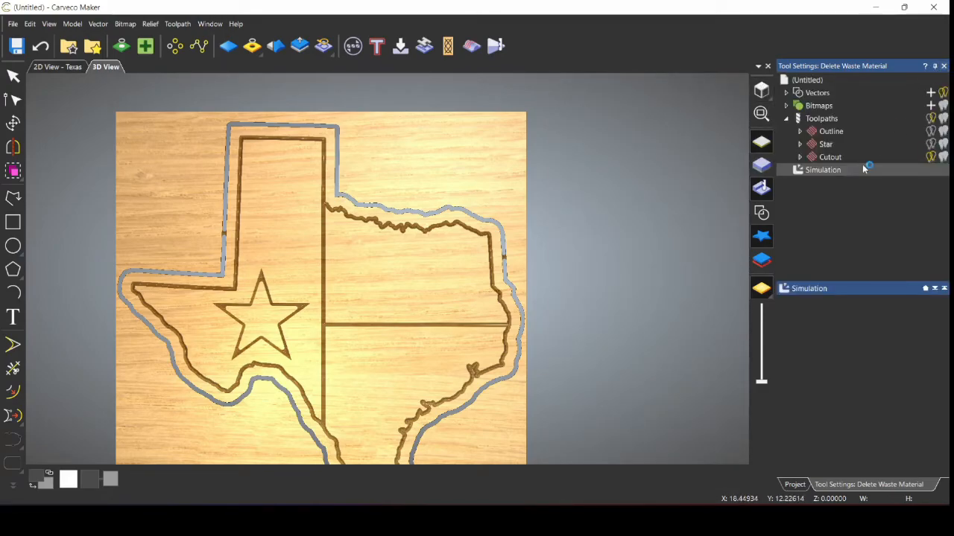
left_click(822, 119)
left_click(818, 323)
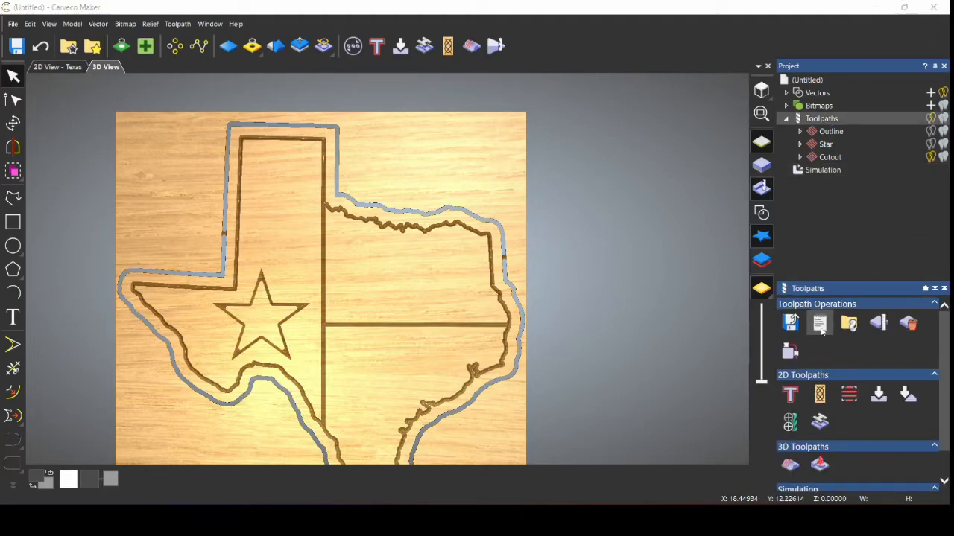
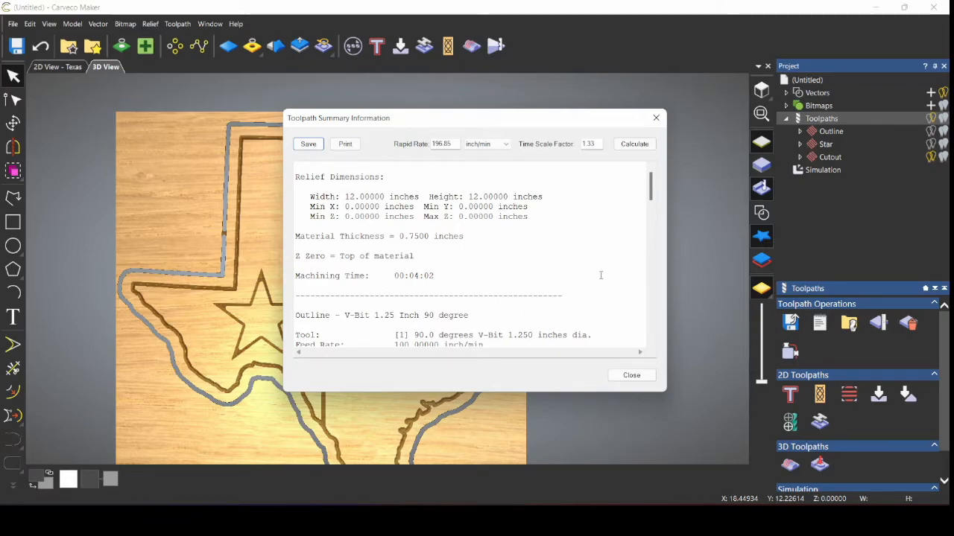
Step: Check the tool settings and machining times for Outline, Star and Cutout, then close the summary
scroll(601, 264, "down", 3)
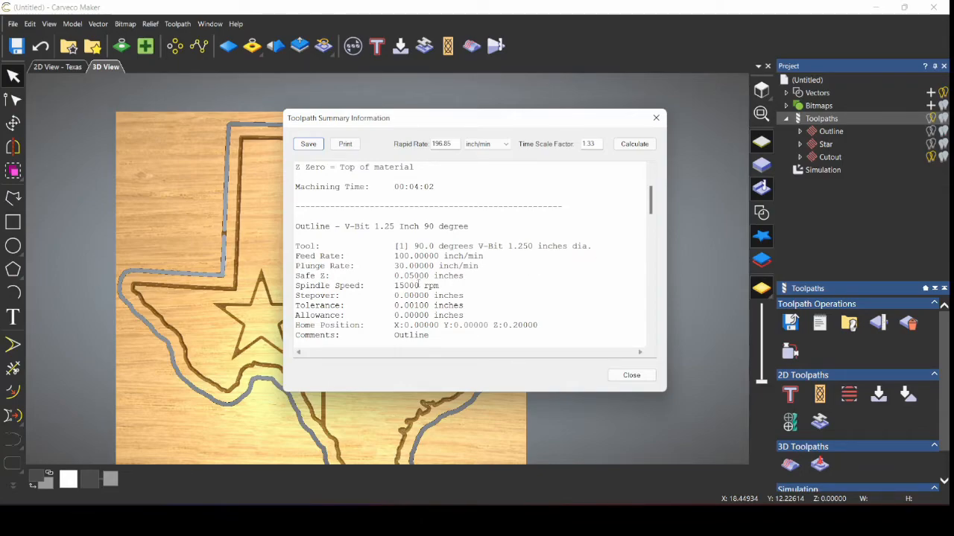
scroll(384, 280, "down", 2)
scroll(387, 282, "down", 1)
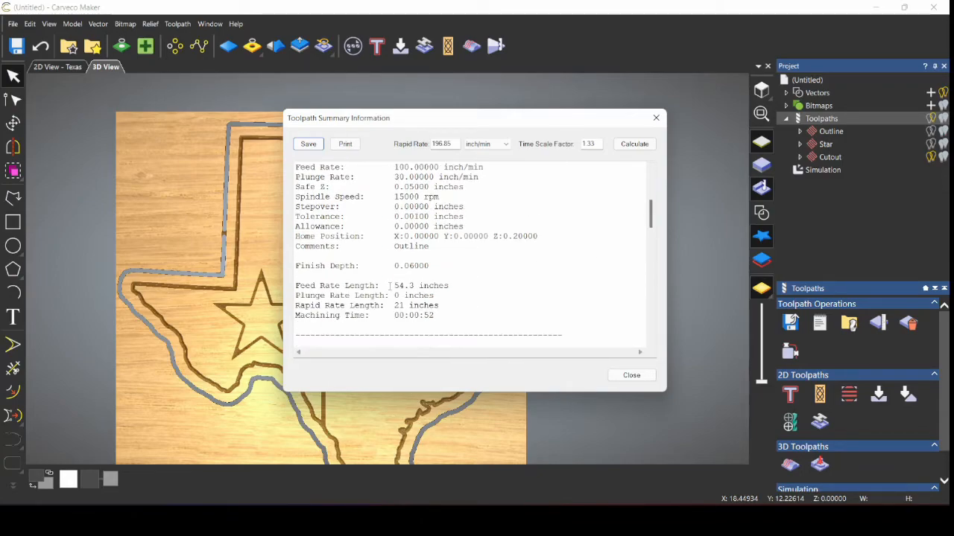
scroll(390, 282, "down", 2)
scroll(390, 283, "down", 1)
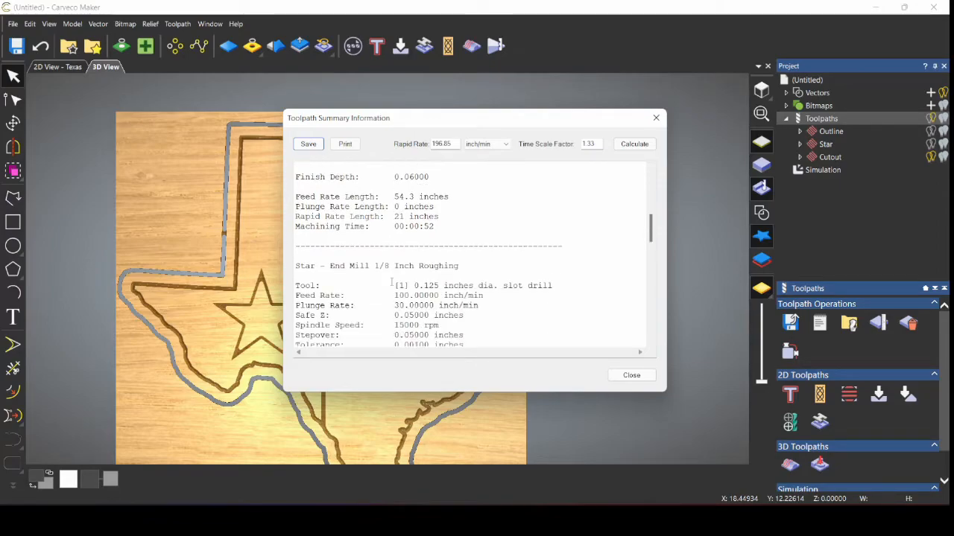
scroll(464, 267, "down", 3)
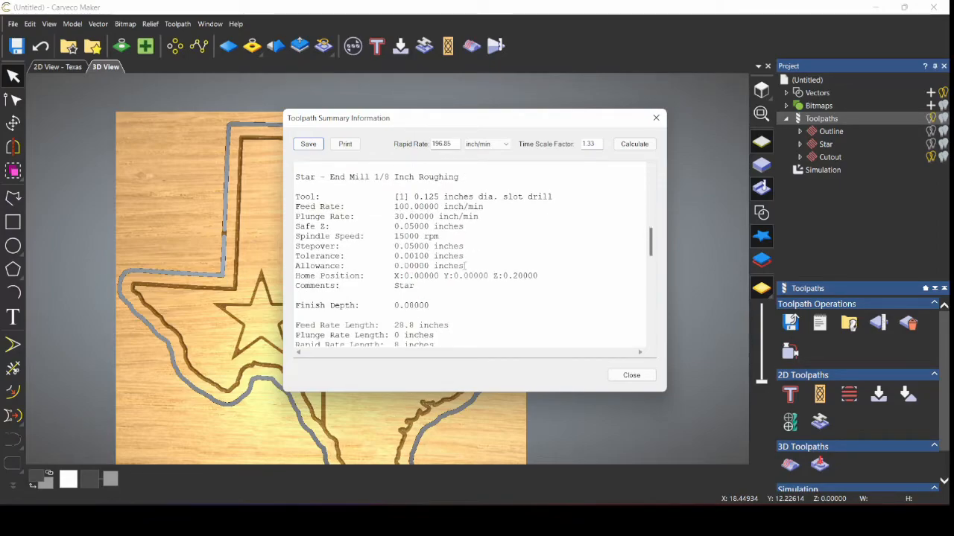
scroll(451, 278, "down", 2)
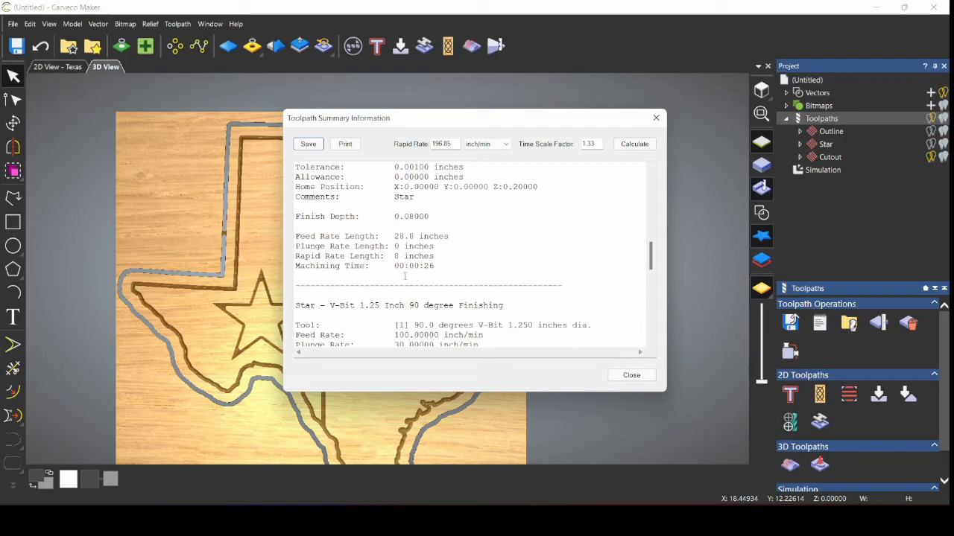
scroll(417, 270, "down", 6)
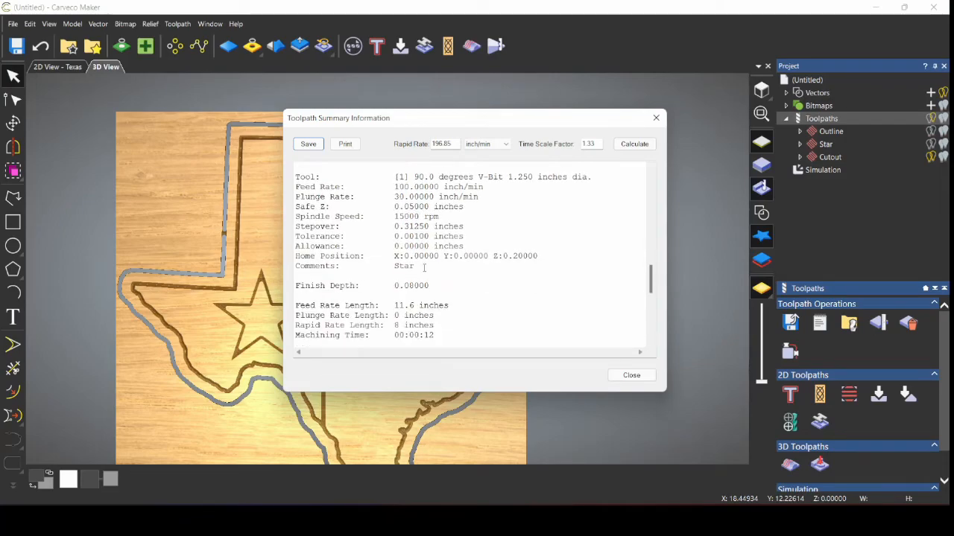
scroll(425, 268, "down", 1)
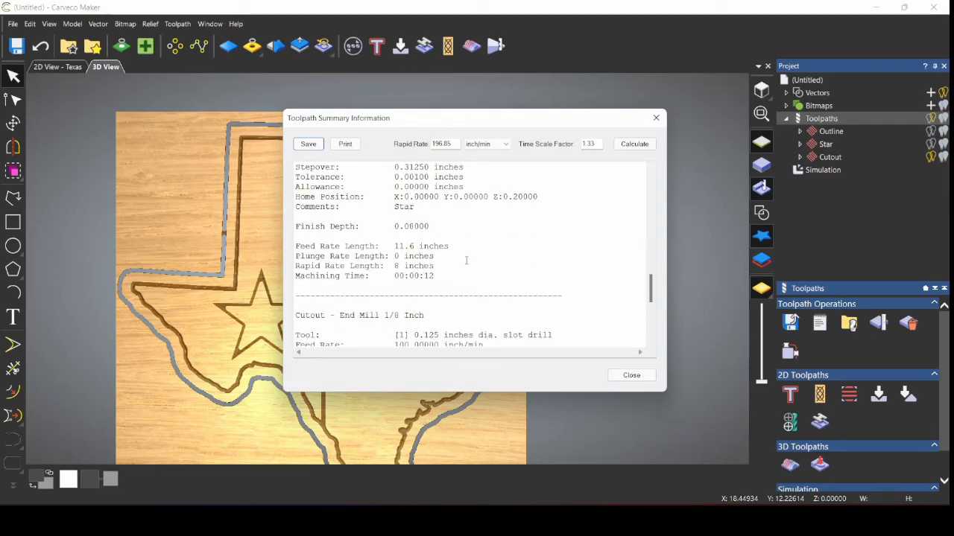
scroll(467, 260, "up", 5)
scroll(467, 260, "down", 1)
scroll(467, 258, "up", 1)
scroll(466, 259, "down", 8)
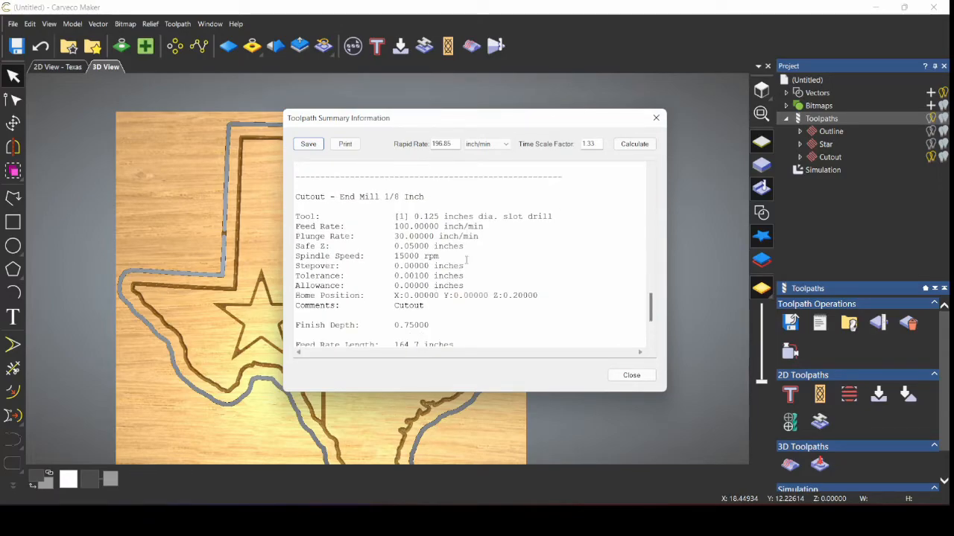
scroll(466, 259, "up", 7)
scroll(465, 258, "down", 9)
scroll(465, 258, "up", 12)
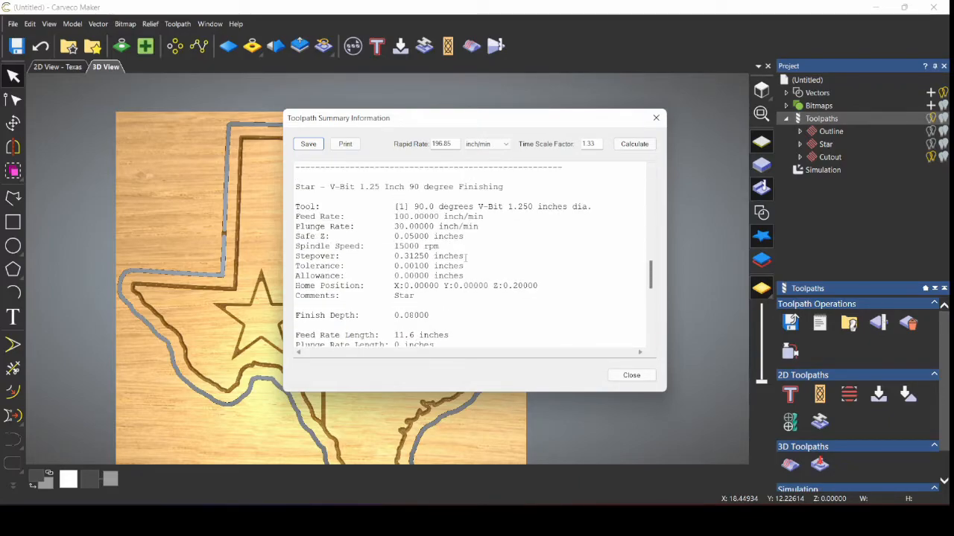
left_click(631, 376)
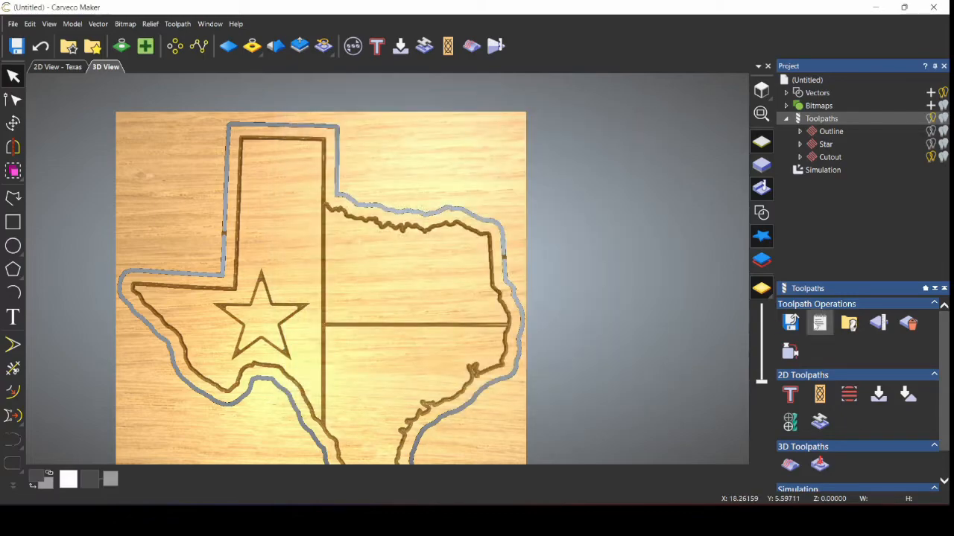
Step: Bring up Save Toolpaths, listing four toolpaths as 'Texas - Alamo' in UGS GRBL (inch) format
left_click(790, 320)
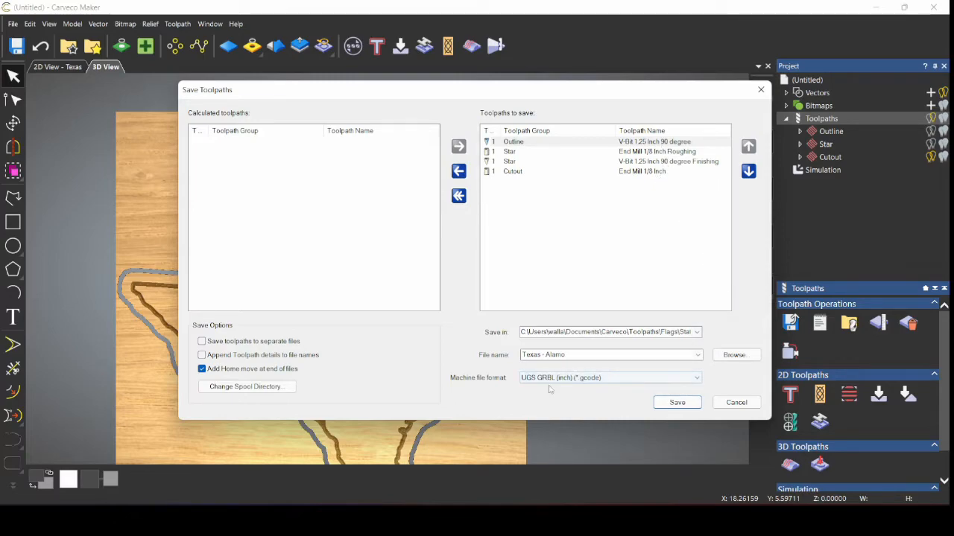
Step: After the tool-change error, enable separate toolpath files with toolpath details appended to names
left_click(676, 403)
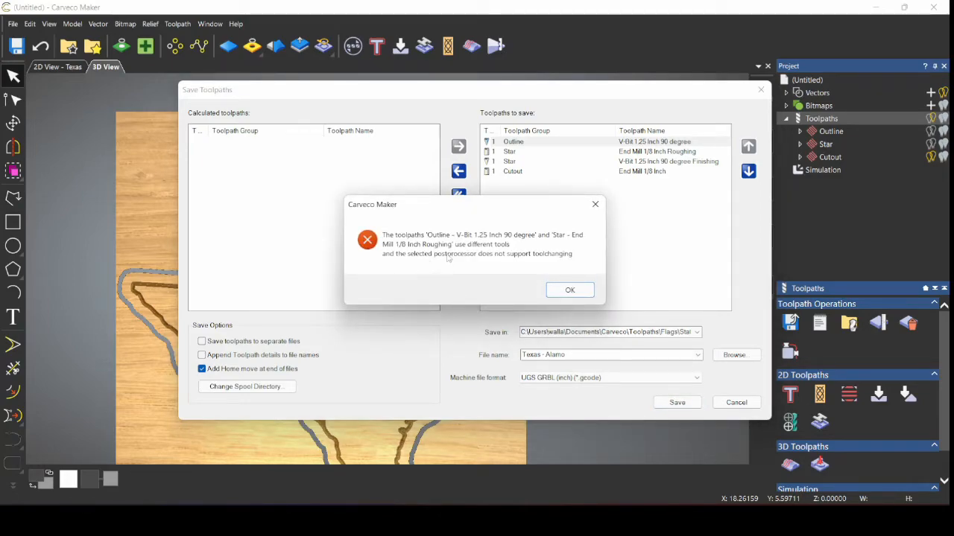
left_click(570, 291)
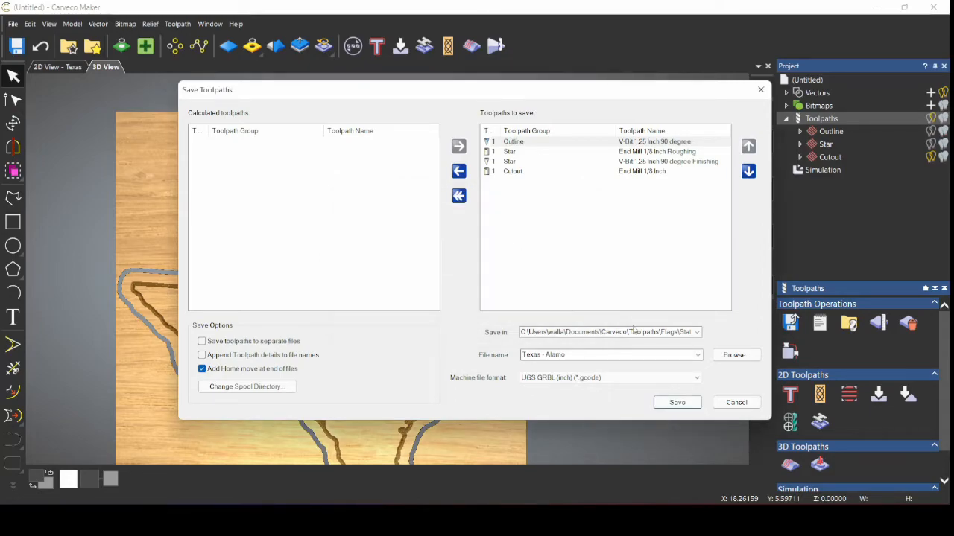
left_click(202, 342)
left_click(203, 355)
left_click(734, 355)
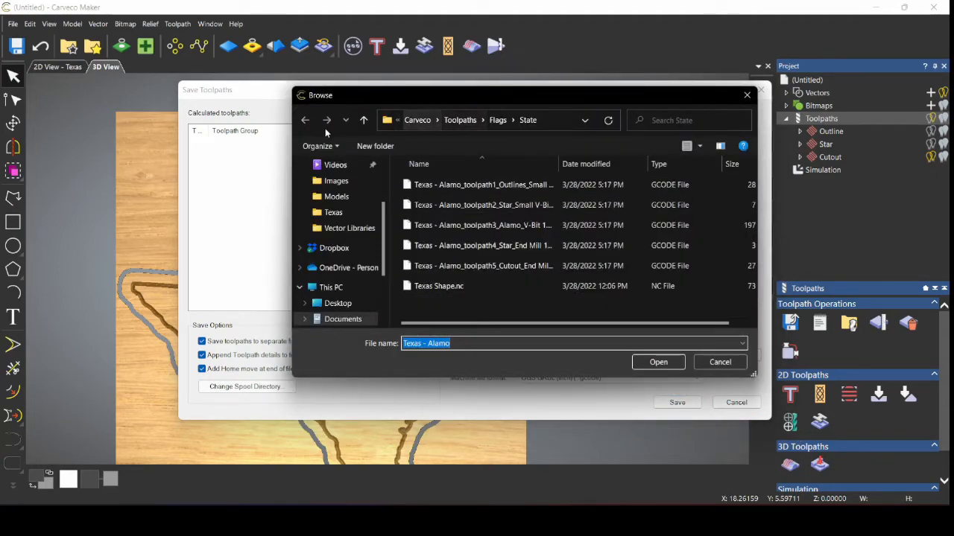
Step: Save into a new 'Texas Channel' folder under Flags > State, with file name 'Texas'
left_click(372, 146)
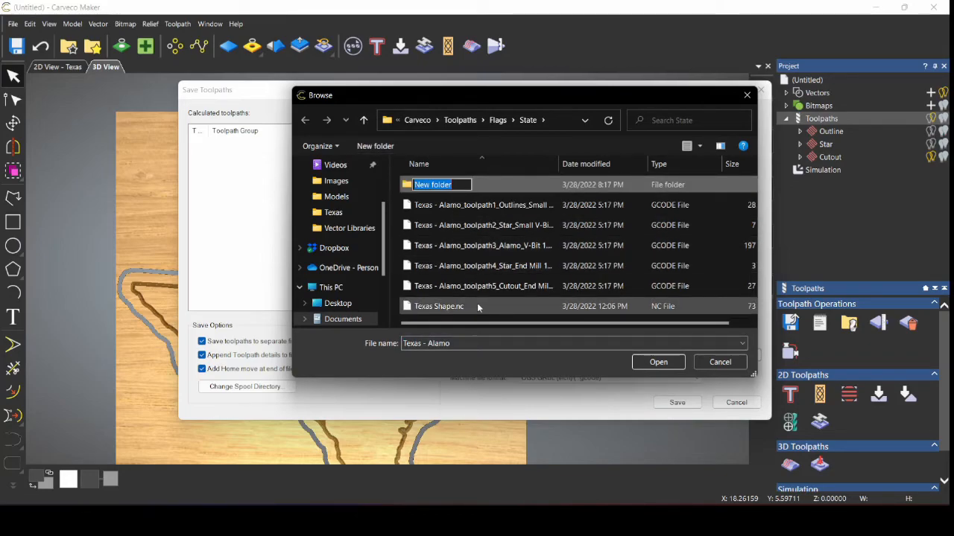
type("Texas")
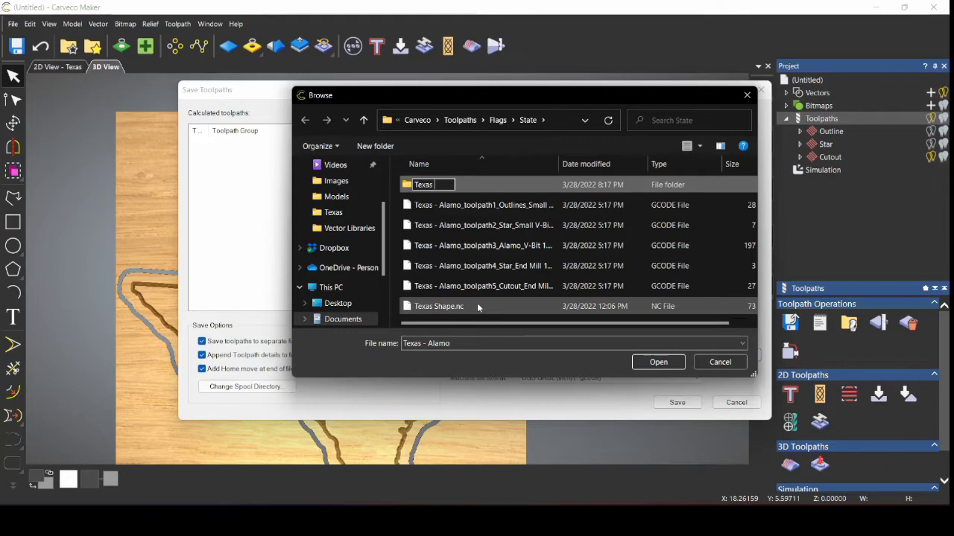
type("Channel")
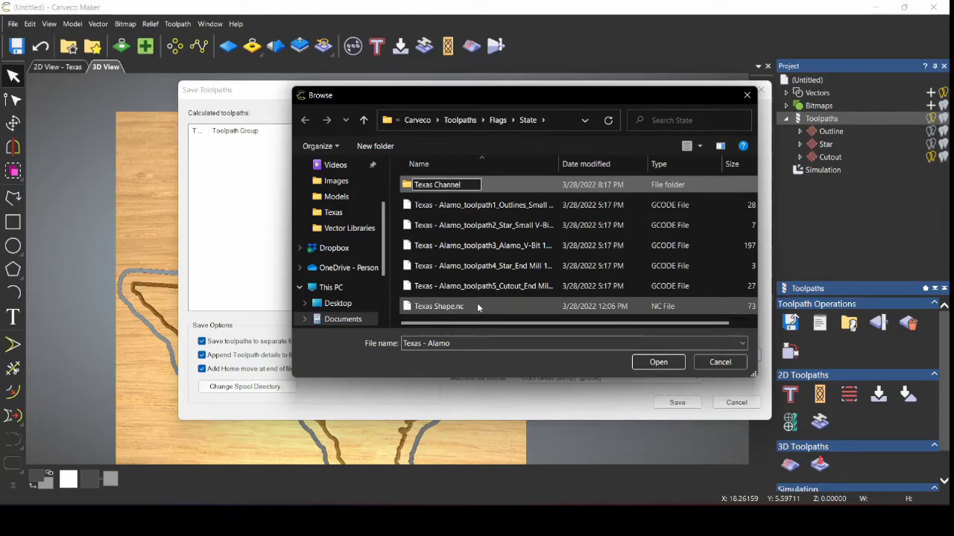
key("Return")
key("Return")
key("Tab")
key("Tab")
key("End")
key("BackSpace")
key("BackSpace")
key("BackSpace")
key("BackSpace")
key("BackSpace")
key("BackSpace")
key("BackSpace")
key("BackSpace")
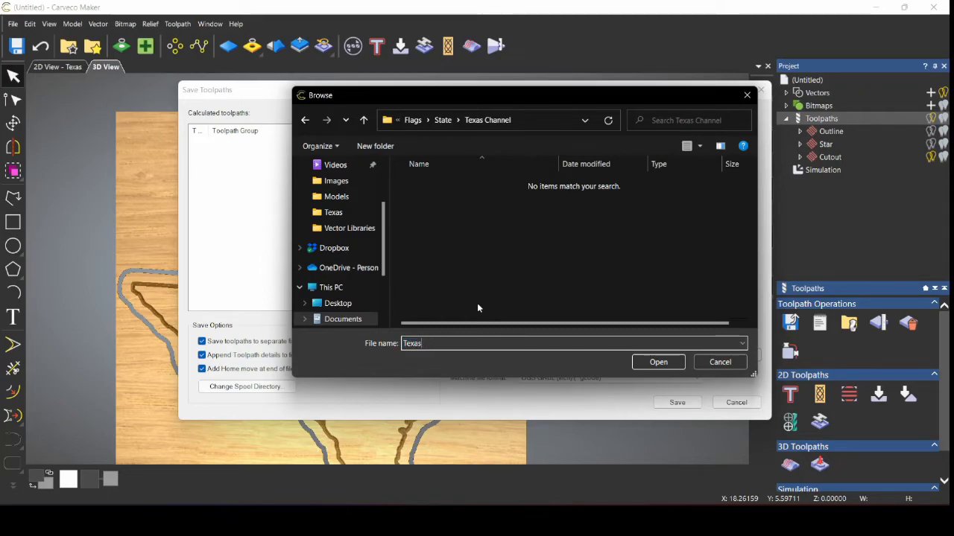
left_click(659, 364)
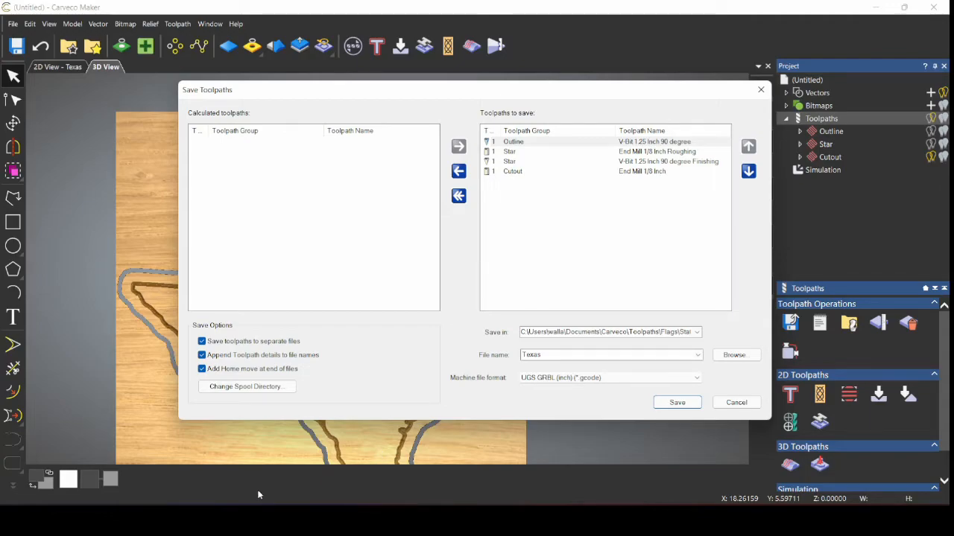
left_click(129, 521)
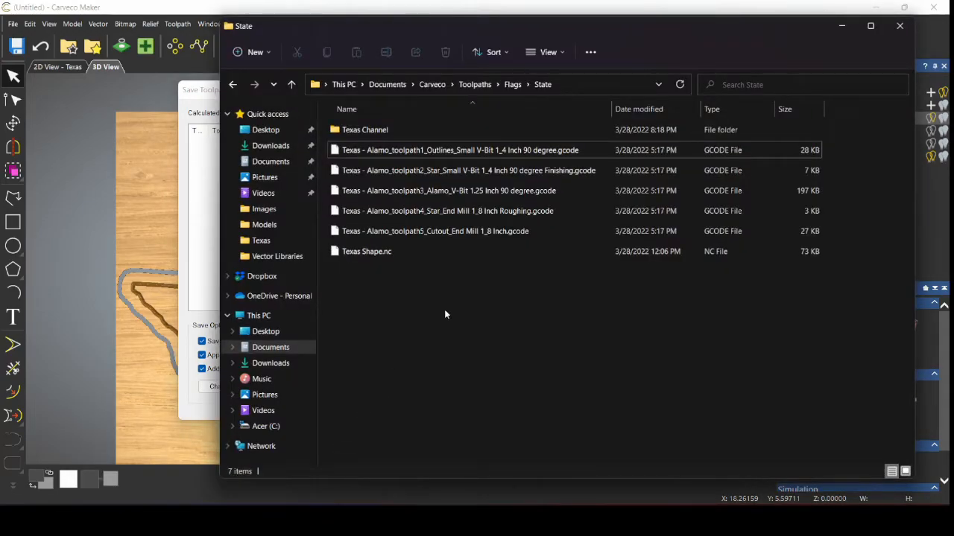
left_click(383, 132)
key("Return")
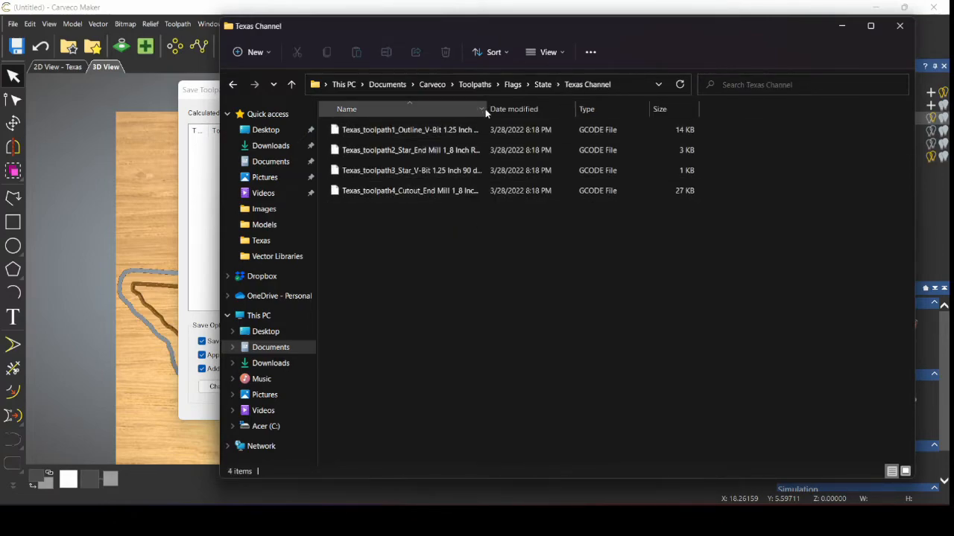
left_click_drag(485, 109, 592, 102)
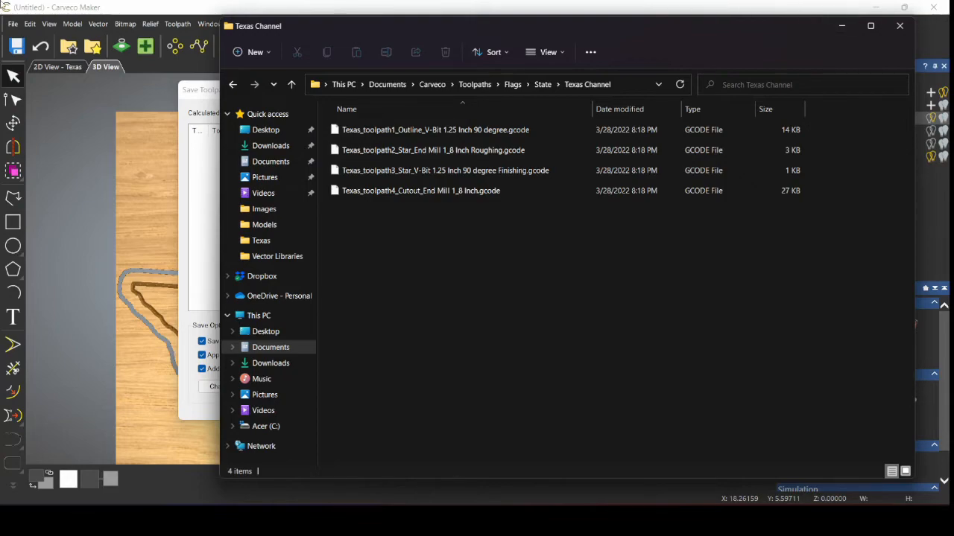
left_click(841, 25)
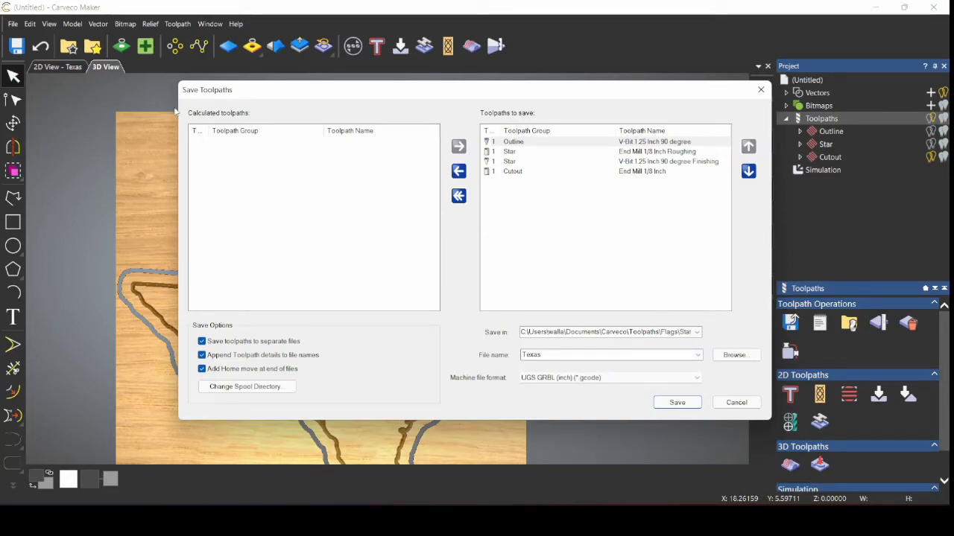
Step: Cancel the Save Toolpaths window and return to the '2D View - Texas' drawing
left_click(726, 406)
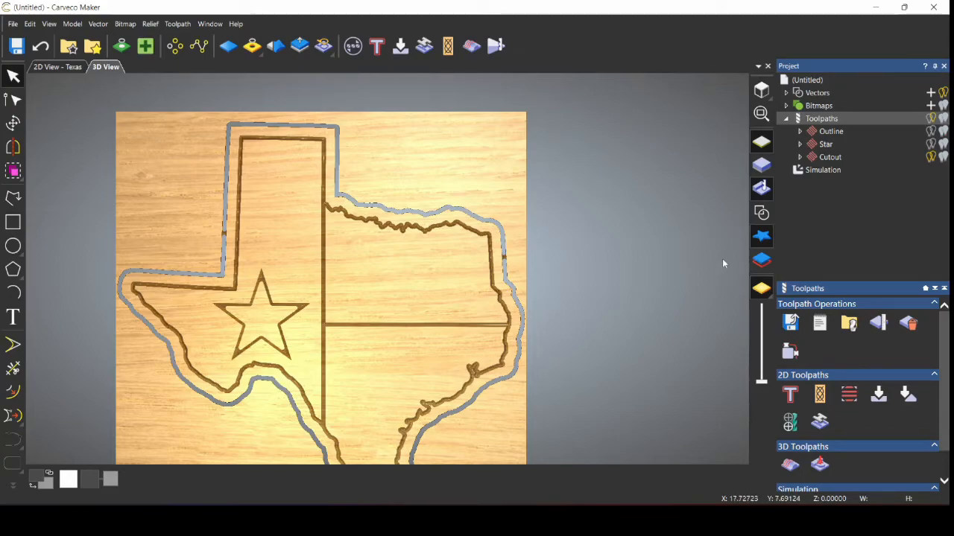
scroll(376, 336, "down", 2)
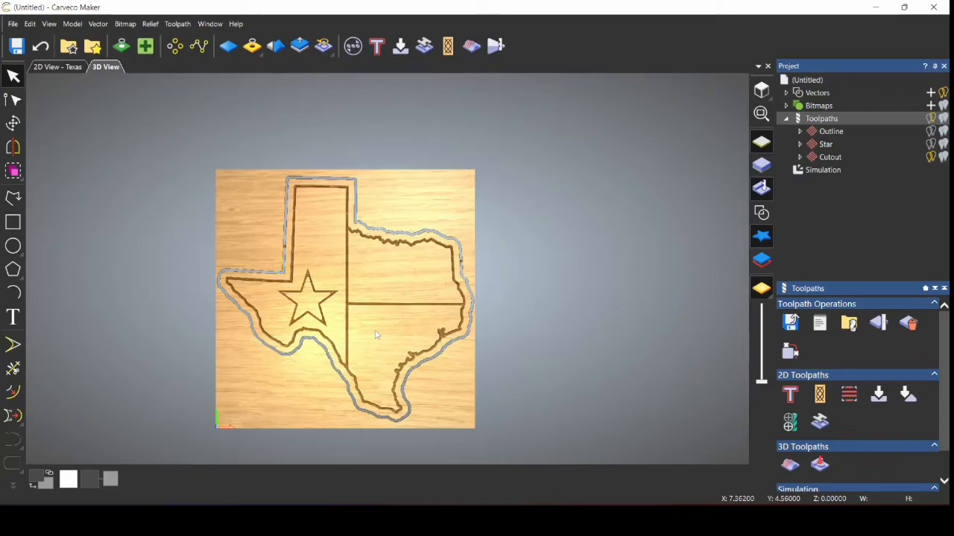
scroll(355, 343, "up", 3)
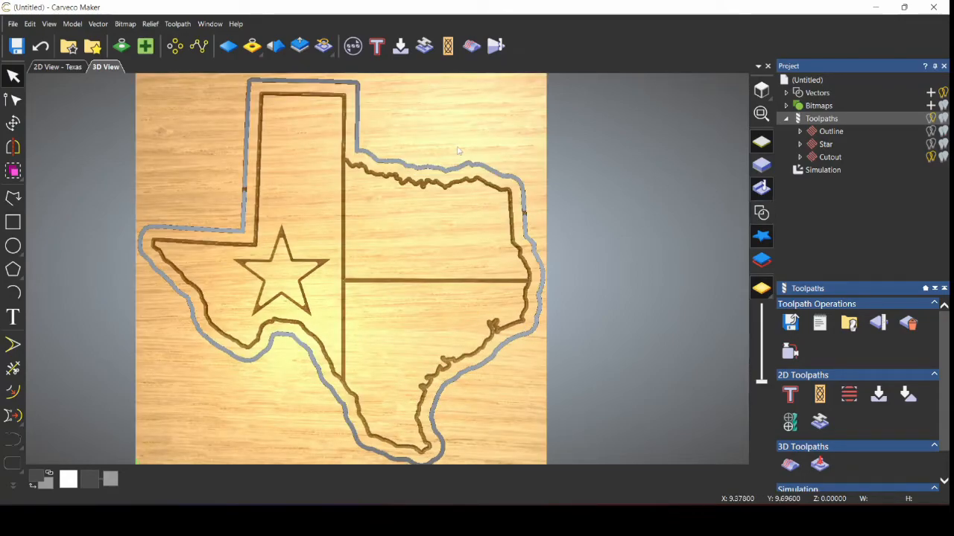
left_click(68, 67)
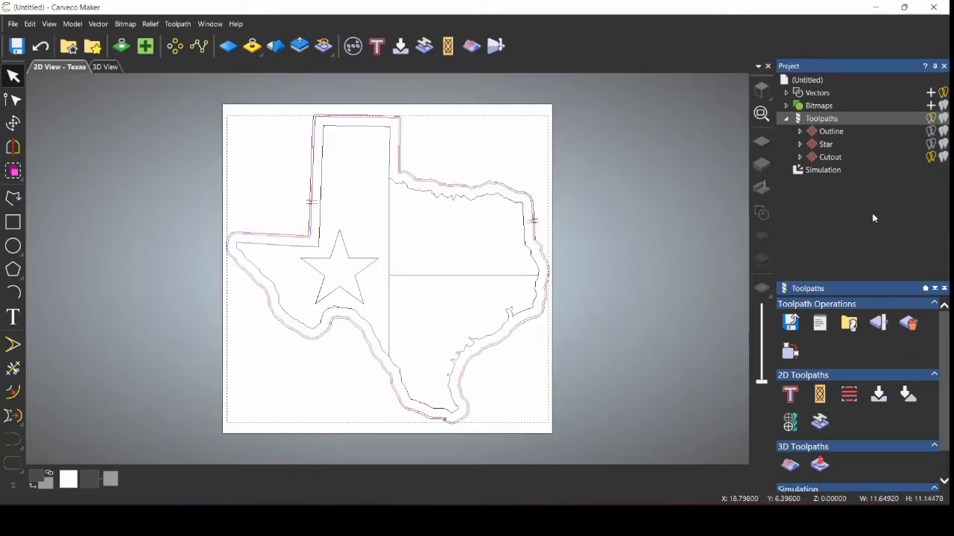
Step: Hide the Cutout preview, then select the flag dividing lines and inner Texas outline to check them
left_click(930, 157)
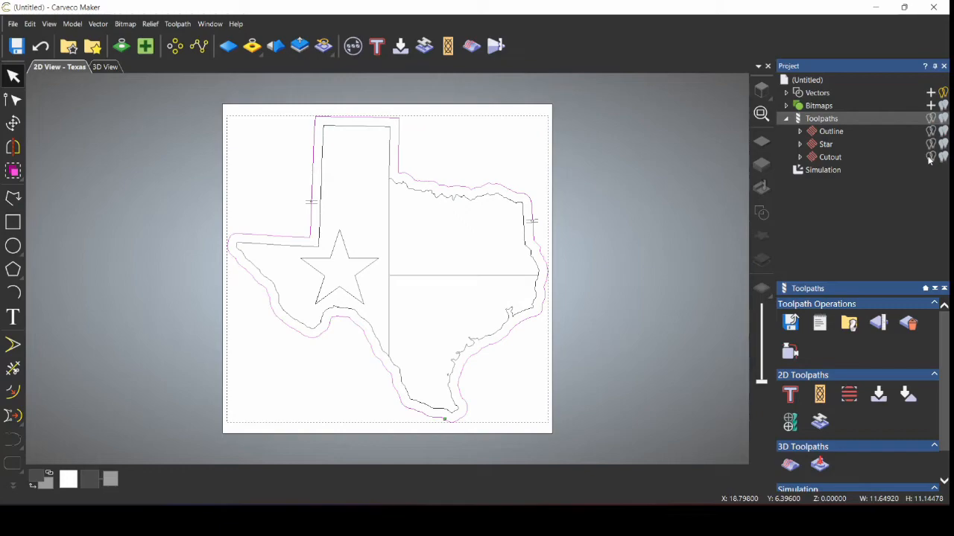
left_click(388, 213)
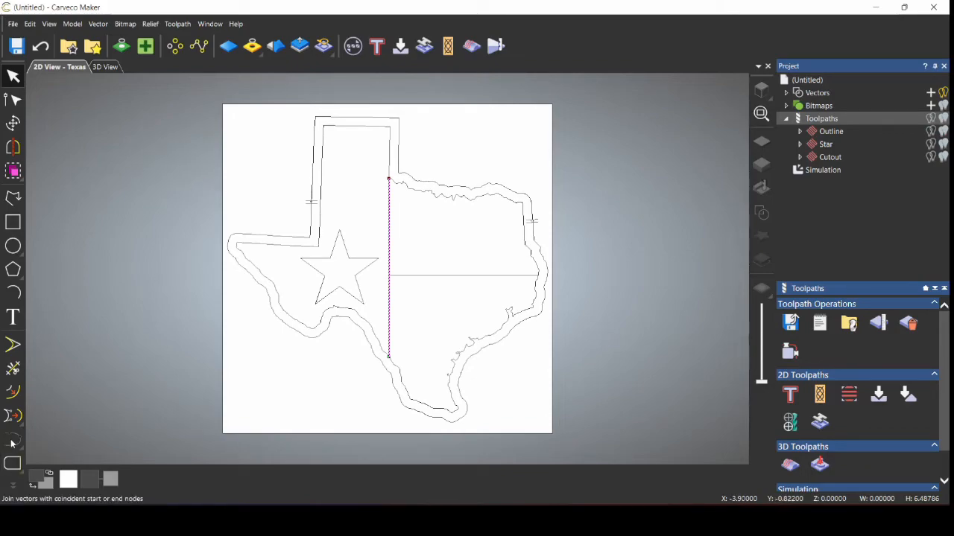
mouse_move(21, 466)
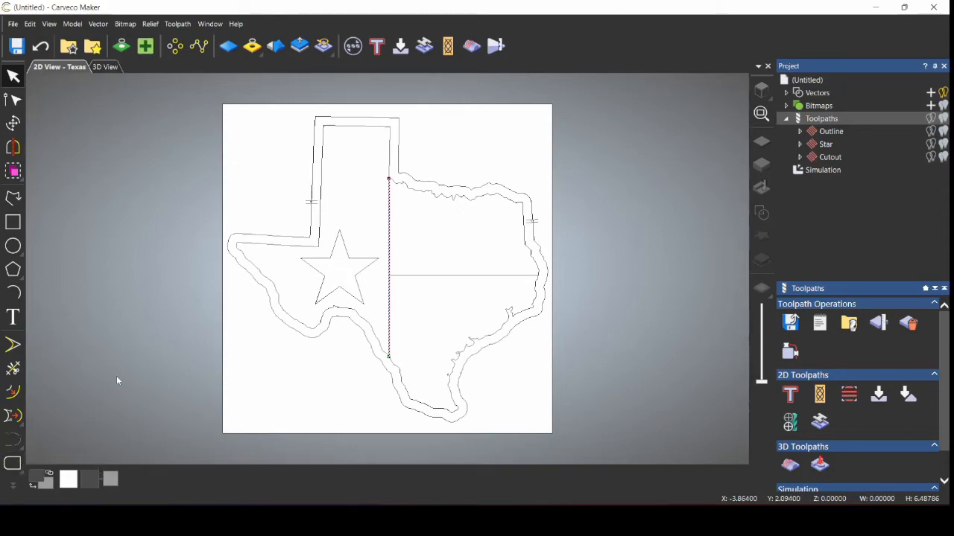
left_click(422, 277, "shift")
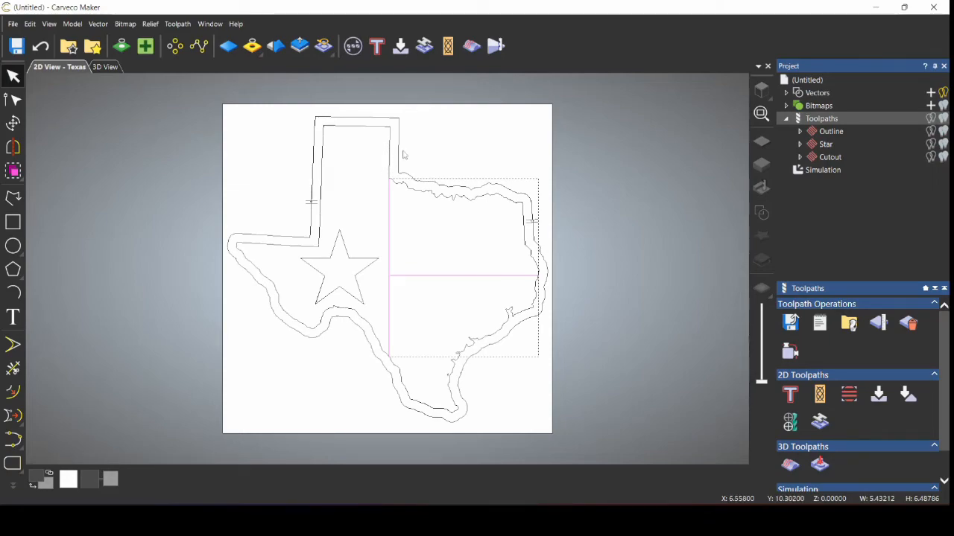
left_click(590, 166)
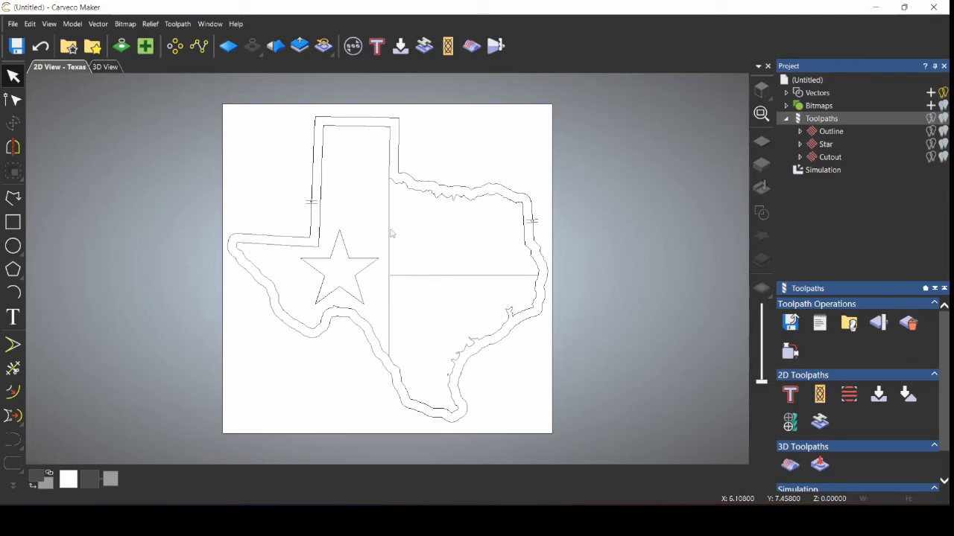
left_click(433, 197)
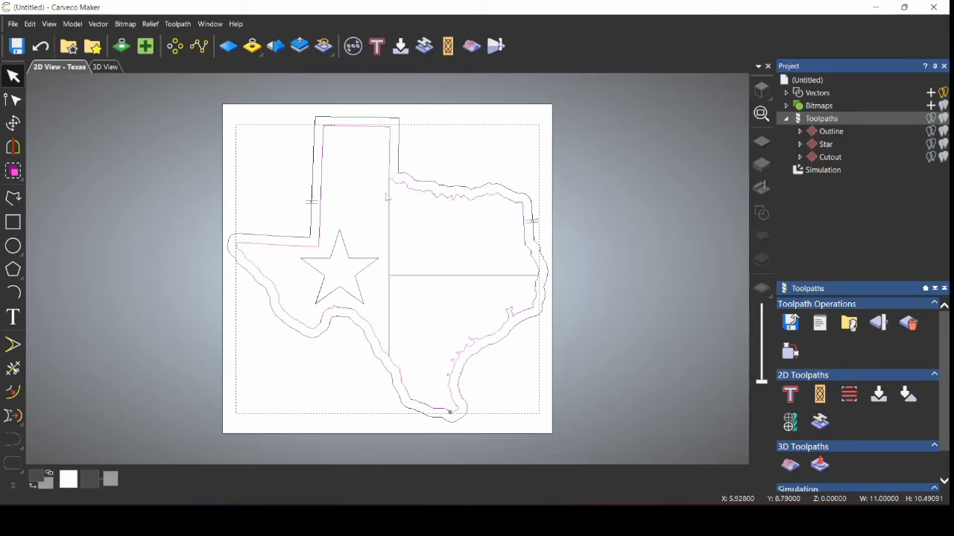
left_click(105, 27)
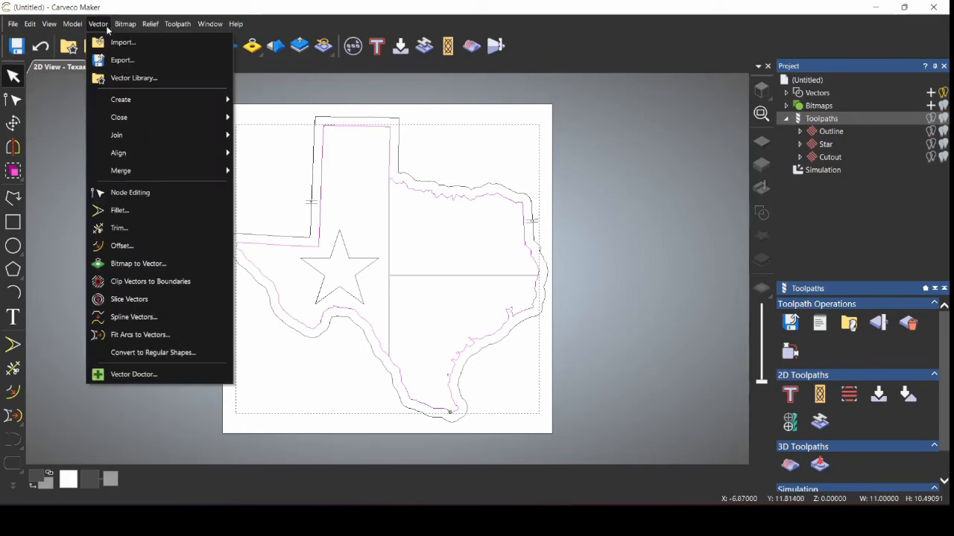
mouse_move(158, 171)
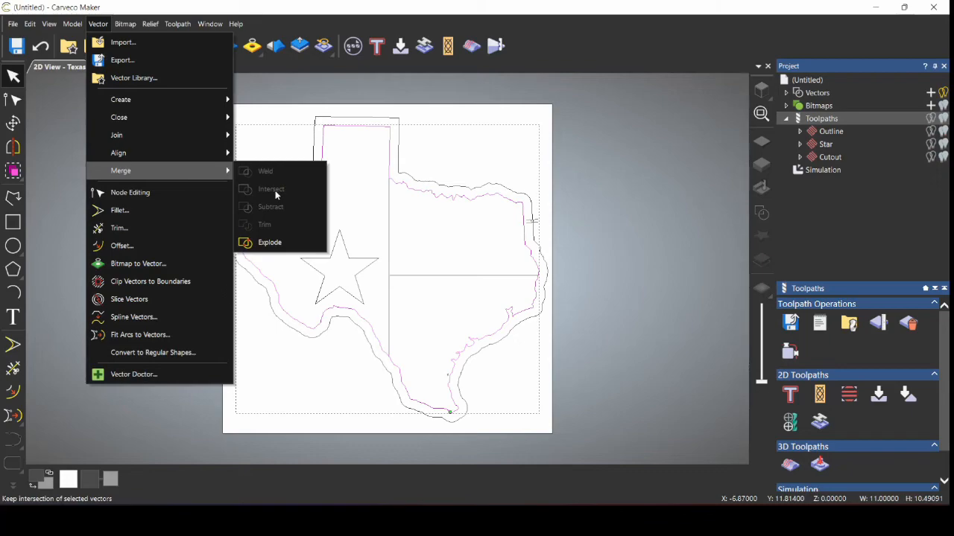
left_click(641, 223)
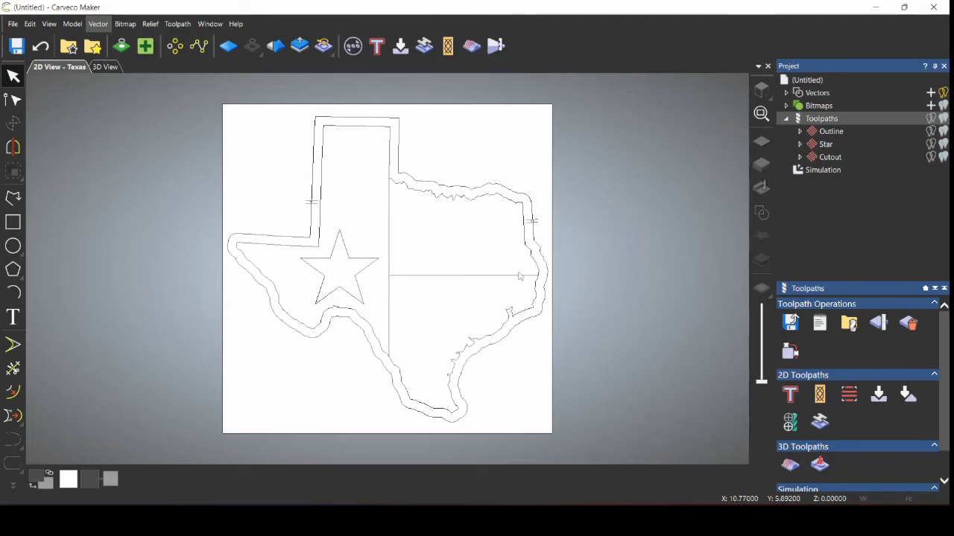
left_click(434, 276)
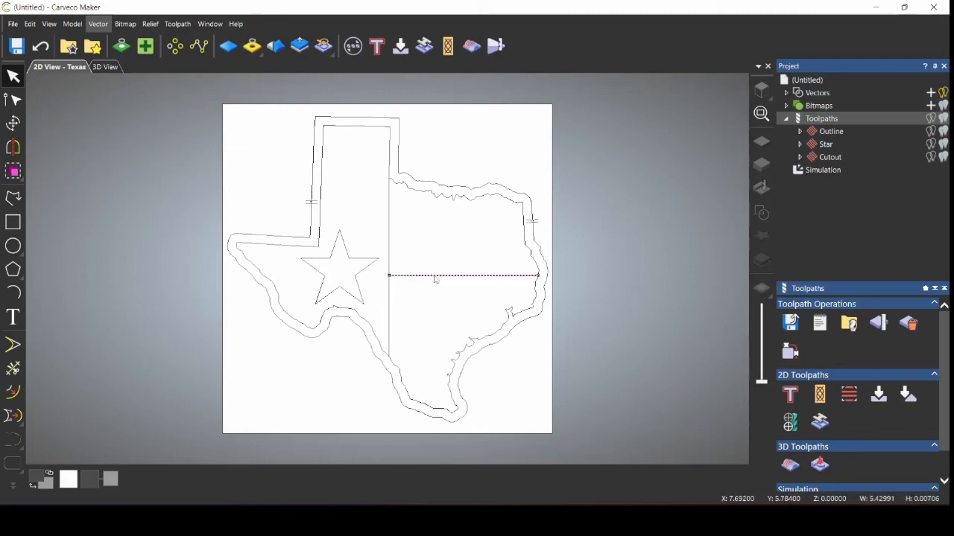
left_click(389, 318)
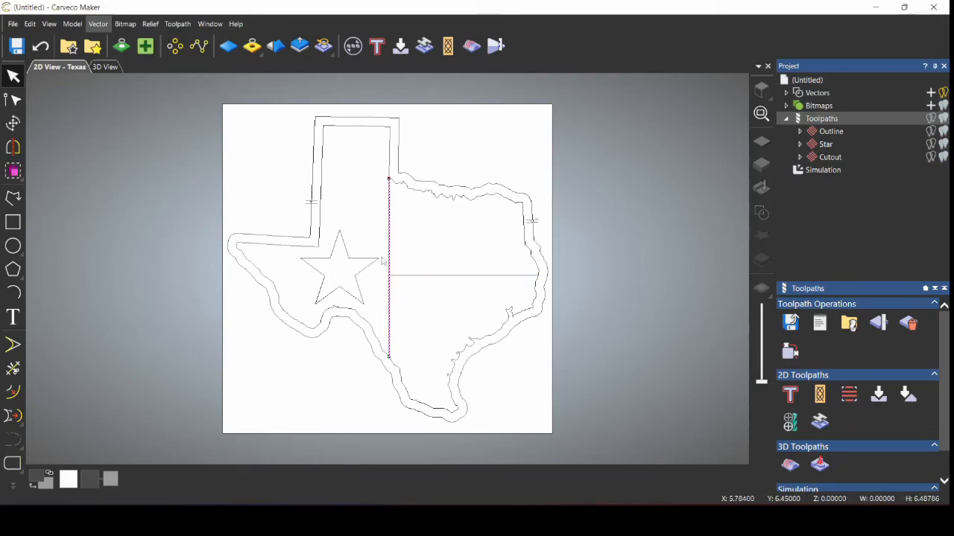
left_click(409, 193)
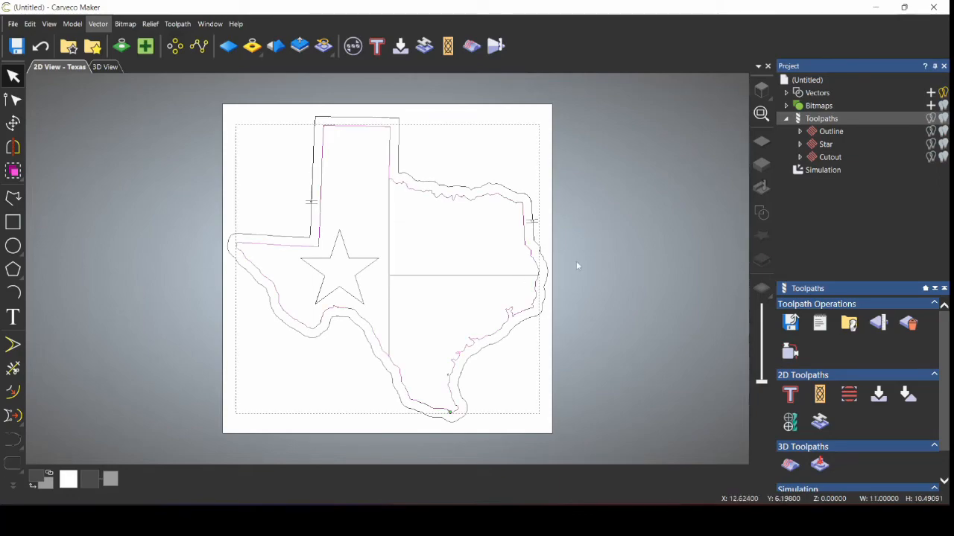
Step: Simulate the Outline toolpath on the wood block
left_click(823, 133)
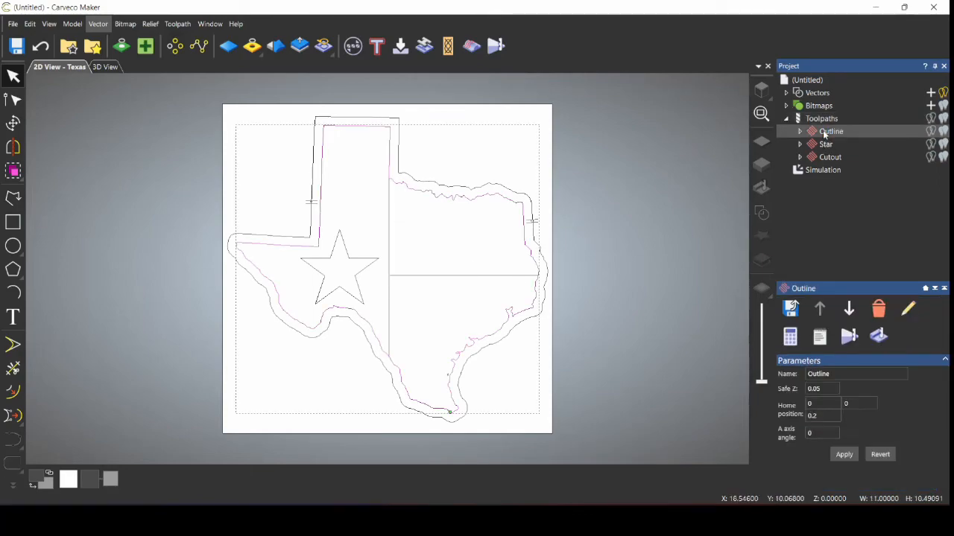
right_click(824, 132)
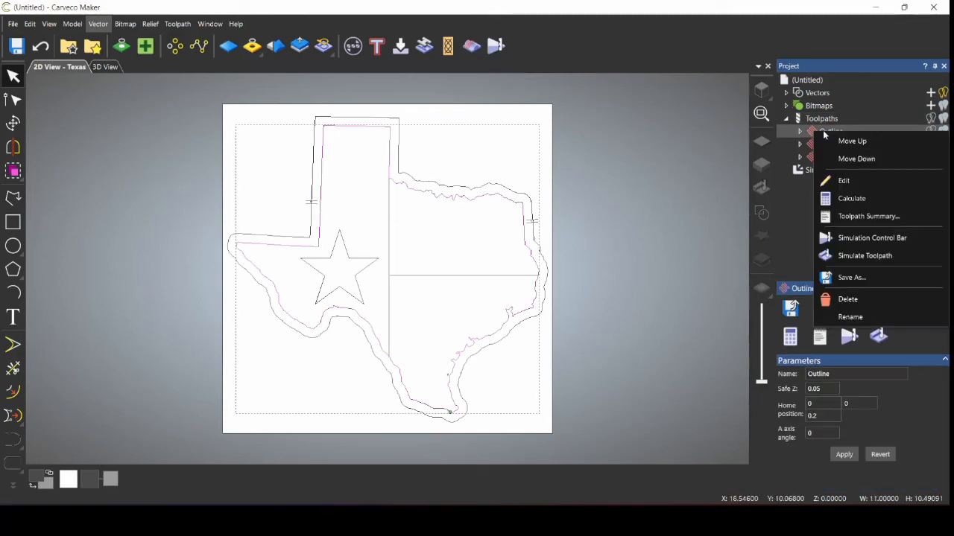
left_click(855, 256)
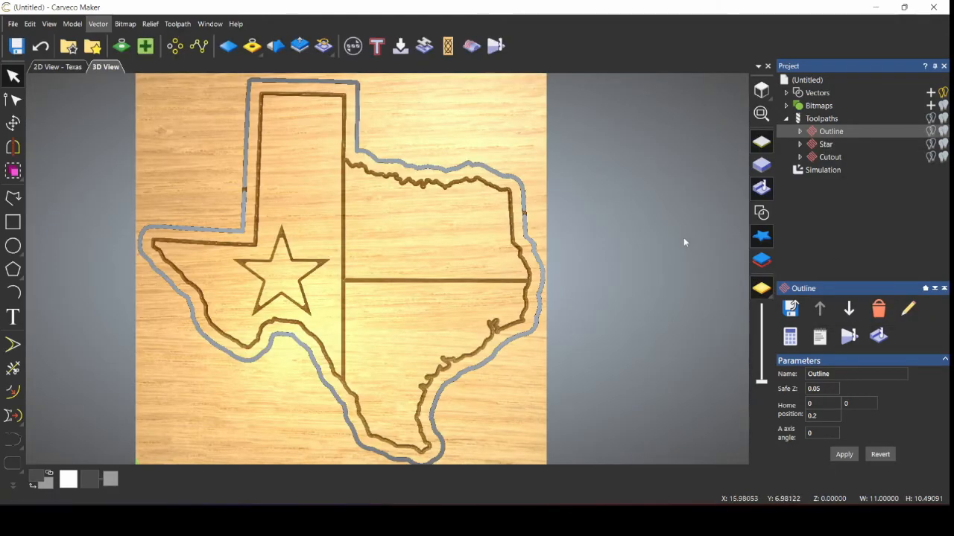
Step: Delete the existing simulation so the 3D view shows an uncut blank block
left_click(834, 173)
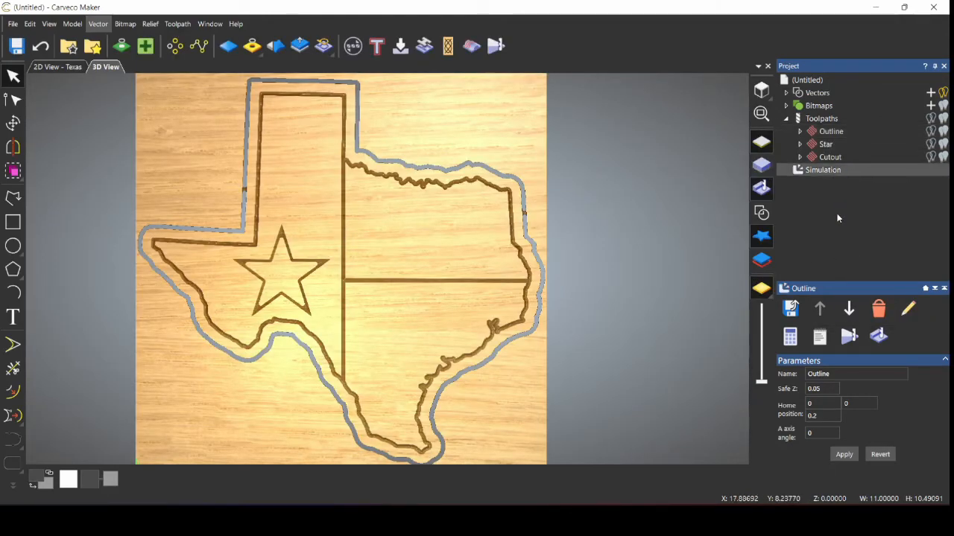
right_click(833, 173)
left_click(842, 226)
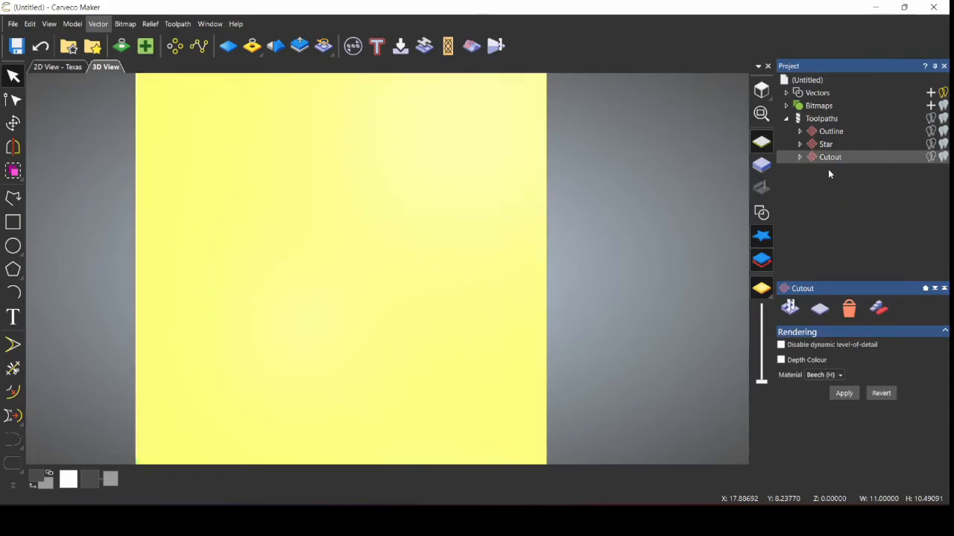
left_click(827, 132)
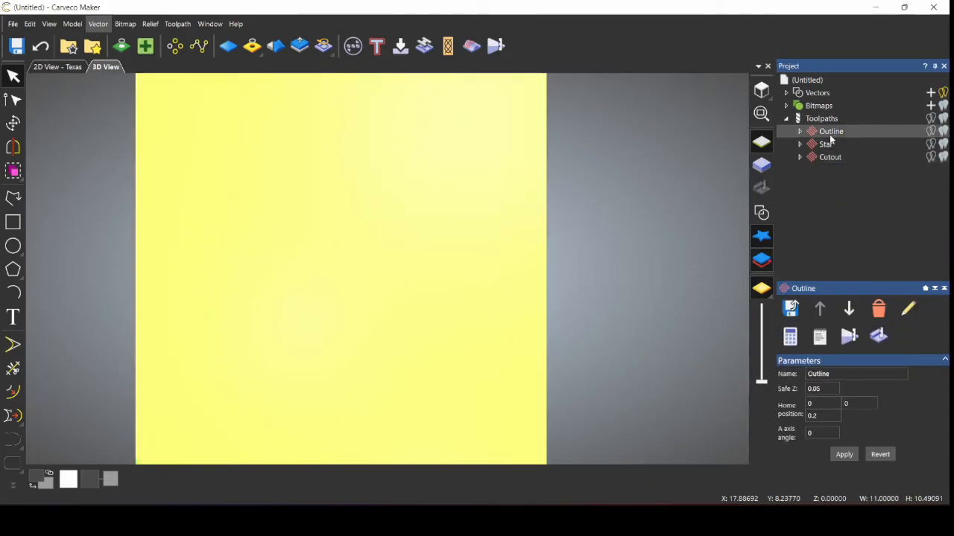
right_click(820, 134)
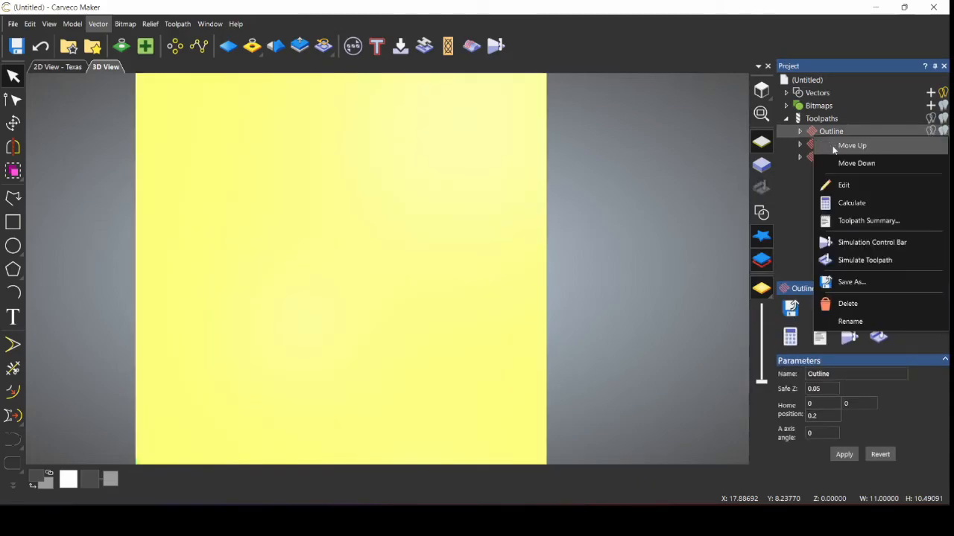
Step: Play the Outline simulation, engraving the Texas outline and both flag dividing lines
left_click(857, 243)
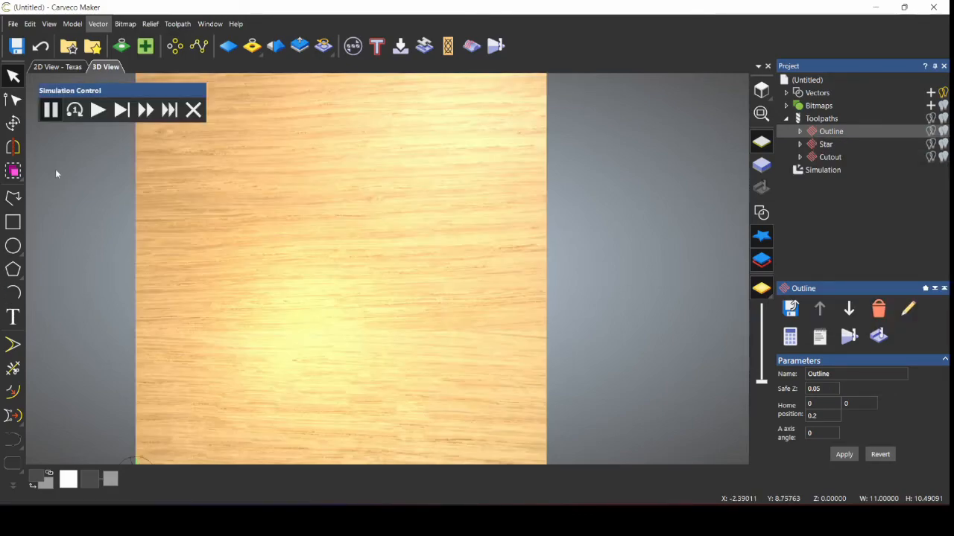
left_click(92, 110)
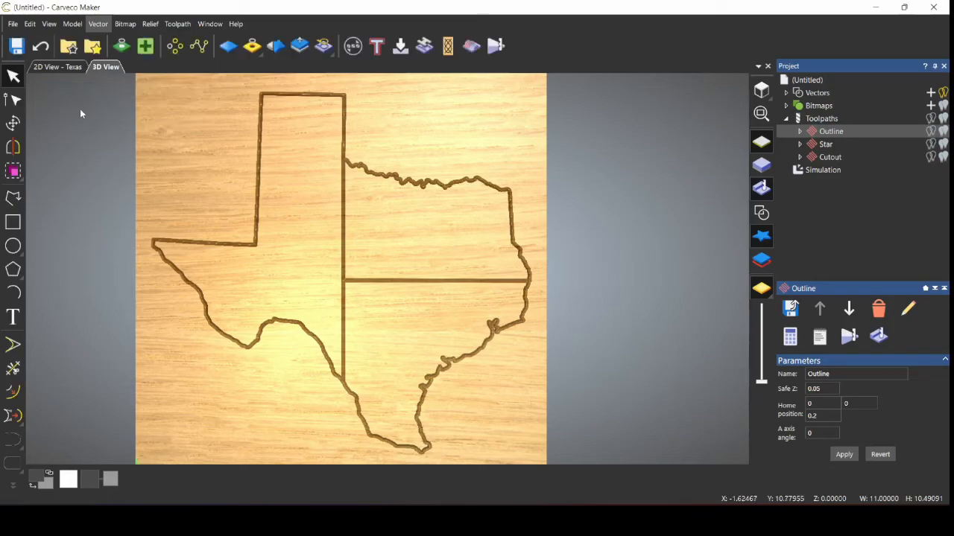
Step: Play the Cutout simulation, cutting the offset profile all around the Texas shape
right_click(834, 158)
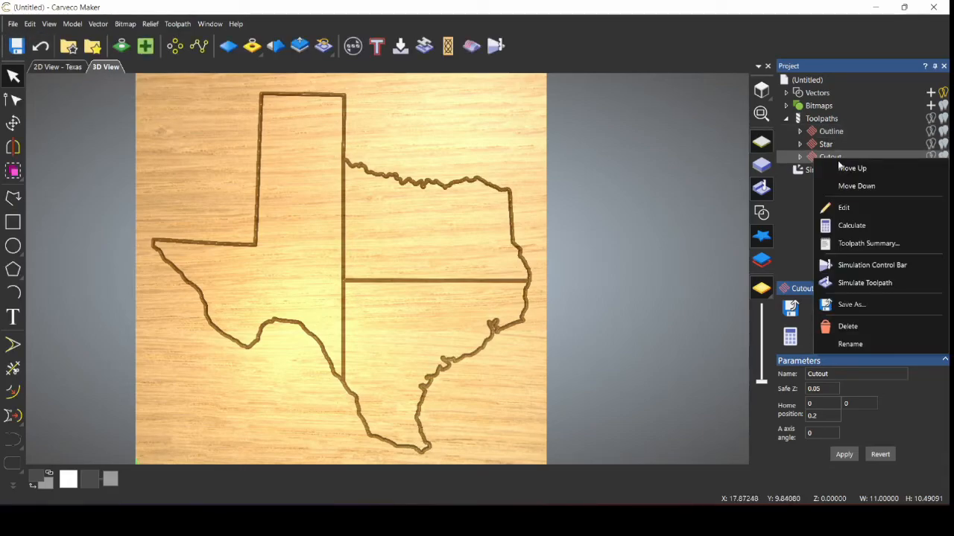
left_click(874, 267)
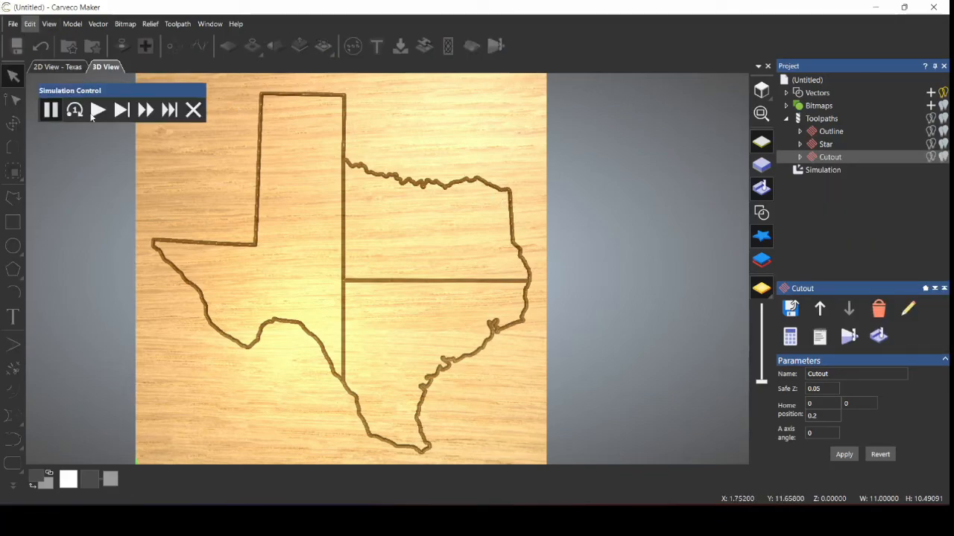
left_click(95, 116)
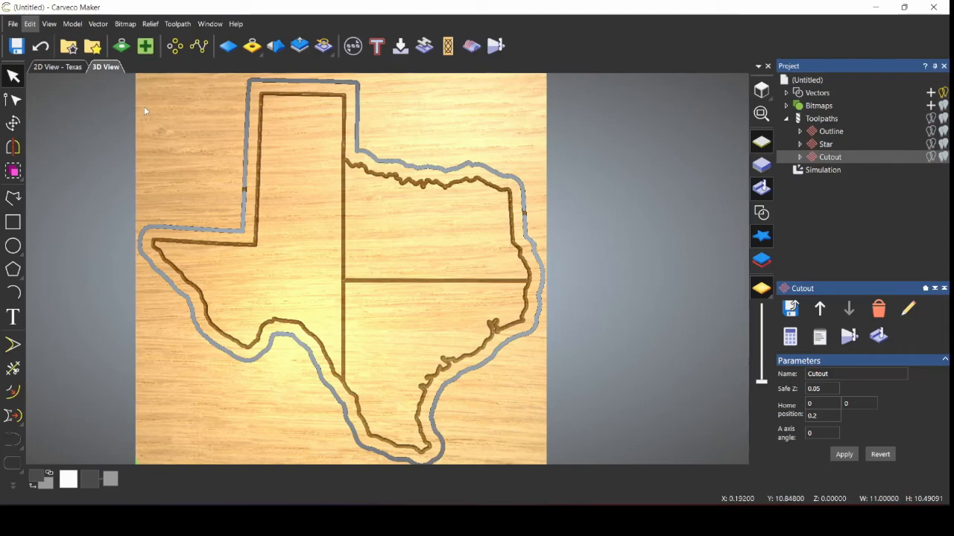
Step: Simulate the Star toolpath, stepping to the next retract, then playing at fast speed
left_click(824, 145)
right_click(820, 146)
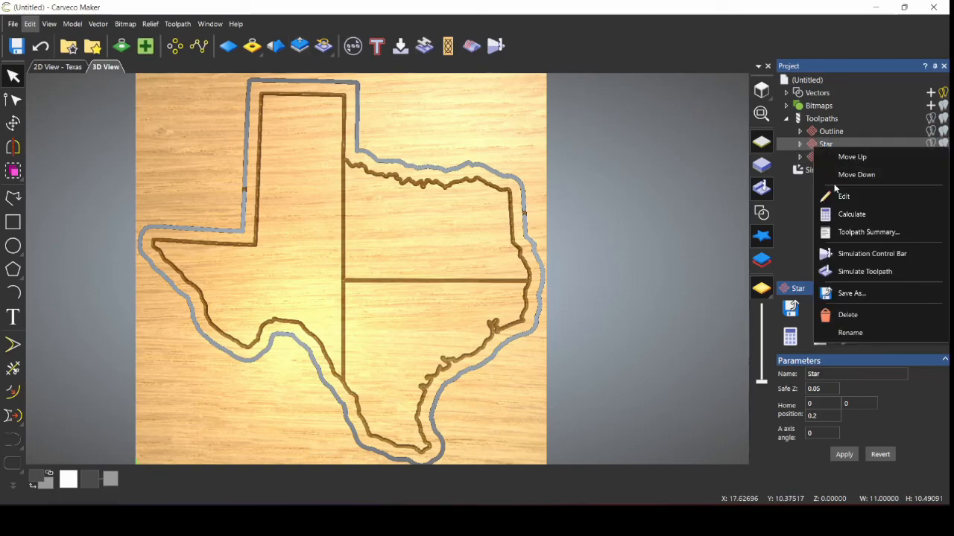
left_click(849, 254)
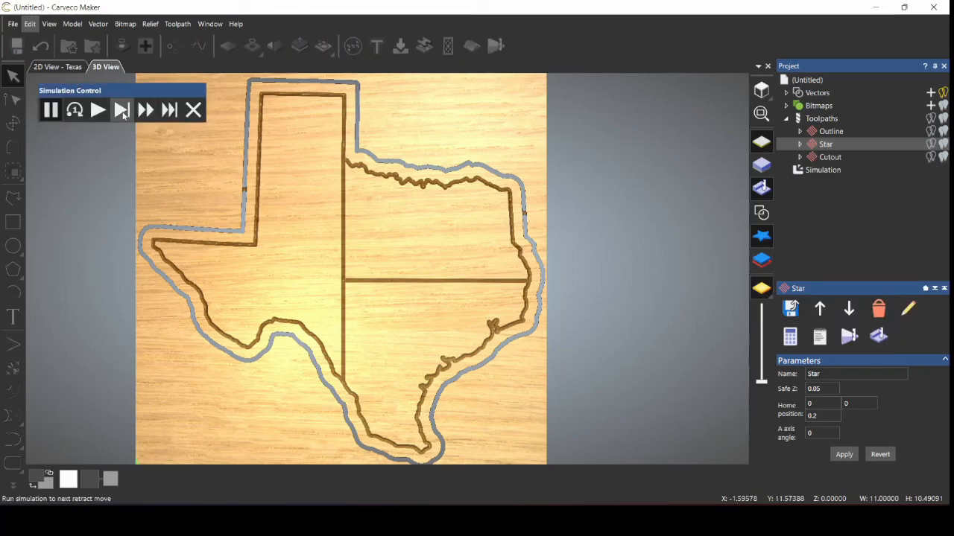
left_click(122, 112)
left_click(144, 109)
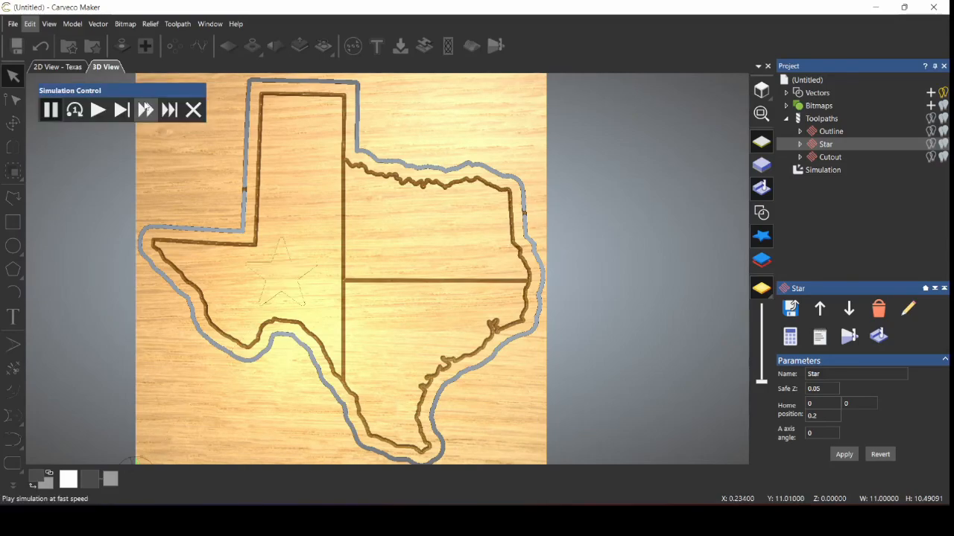